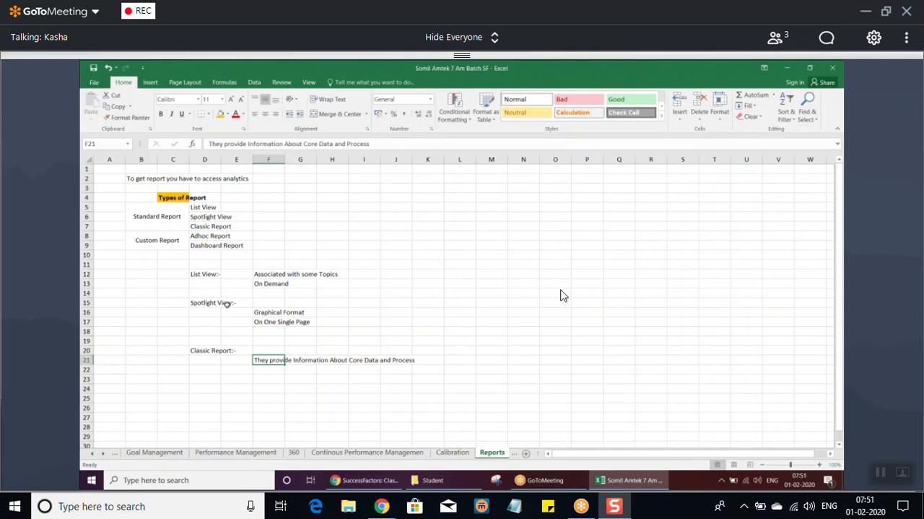
{"action": "left_click", "coordinate": [205, 273]}
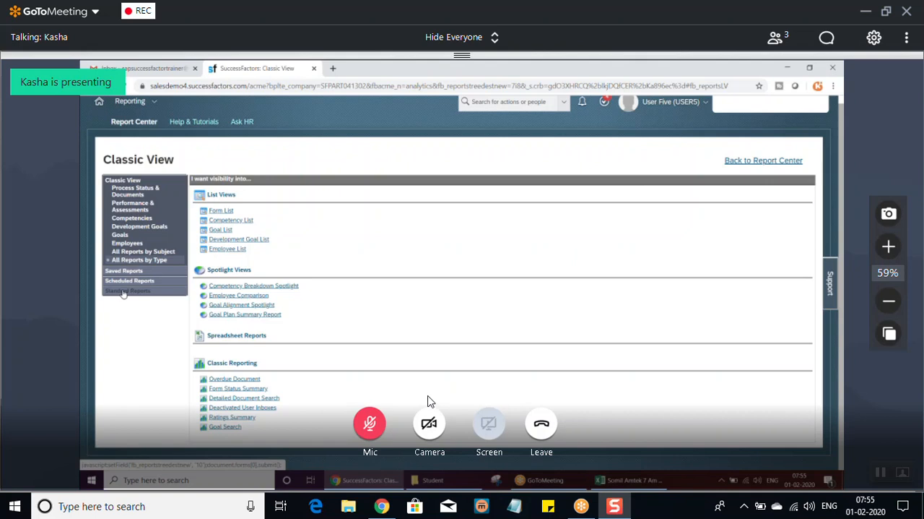
{"action": "left_click", "coordinate": [374, 424]}
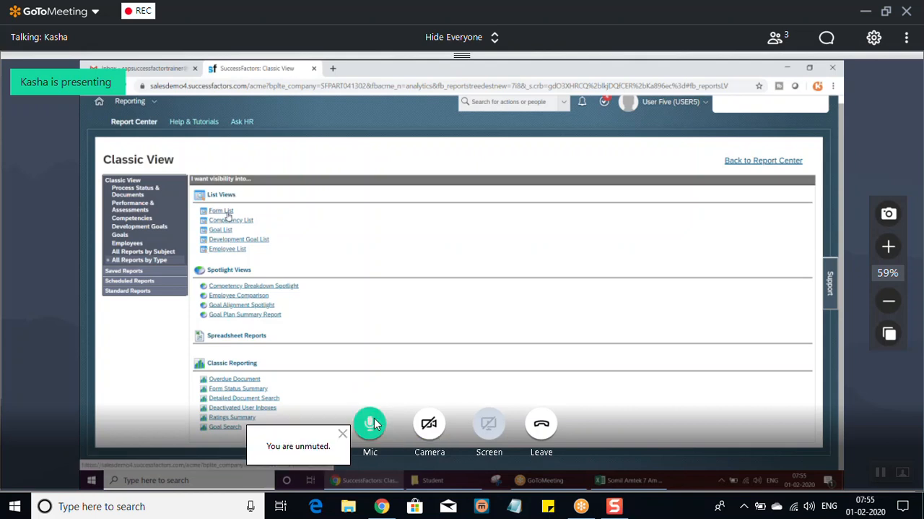
{"action": "left_click", "coordinate": [374, 423]}
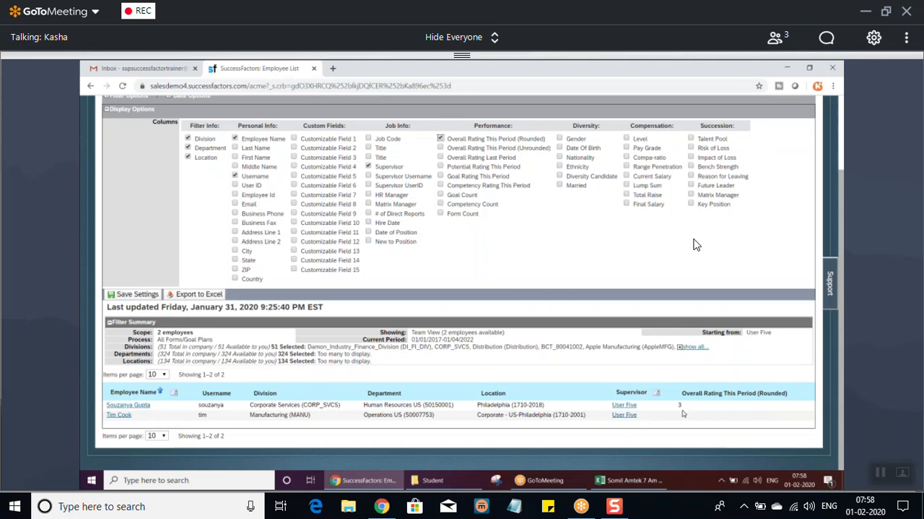
Preview the Overall Rating This Period (Unrounded) column, and remove both the rounded and unrounded rating columns from the Employee List.
{"action": "left_click", "coordinate": [441, 148]}
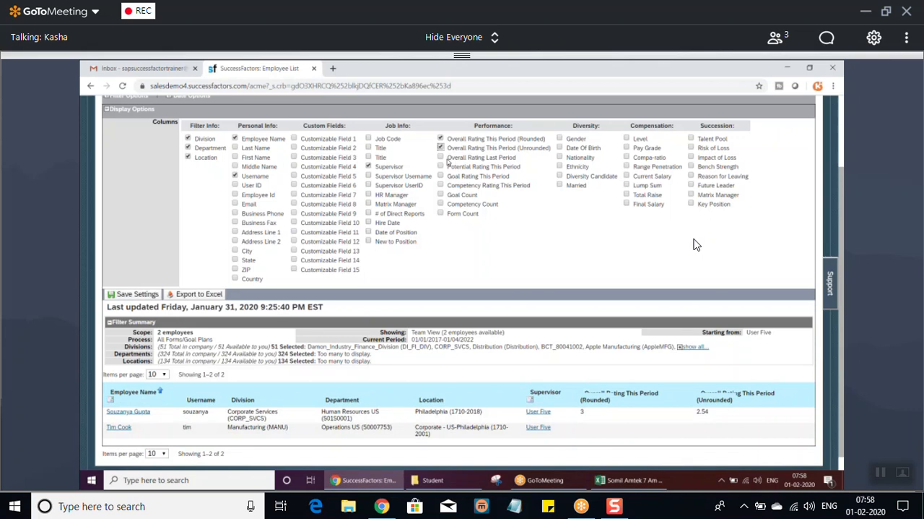
{"action": "left_click", "coordinate": [441, 148]}
{"action": "left_click", "coordinate": [440, 138]}
{"action": "left_click", "coordinate": [441, 157]}
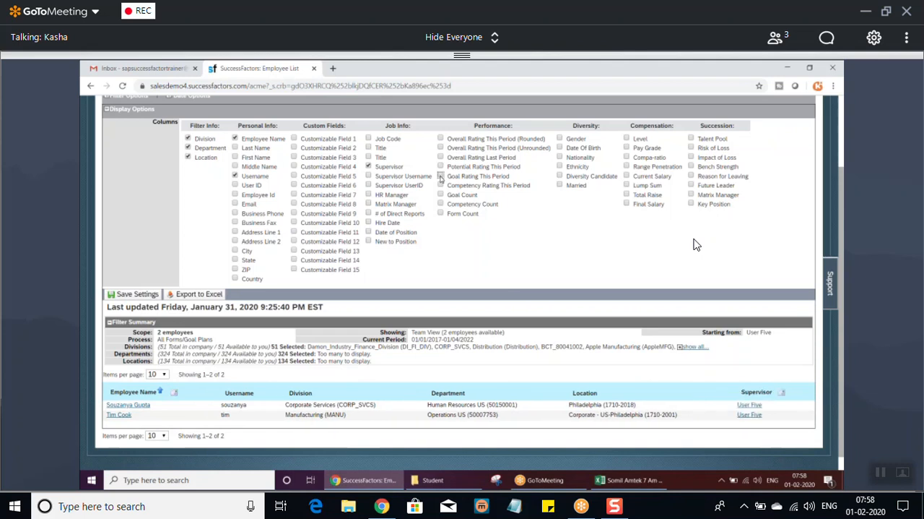
Preview the Goal Rating, Potential Rating, Competency Rating and Goal Count columns in the Employee List, and clear them all again.
{"action": "left_click", "coordinate": [441, 175]}
{"action": "left_click", "coordinate": [441, 166]}
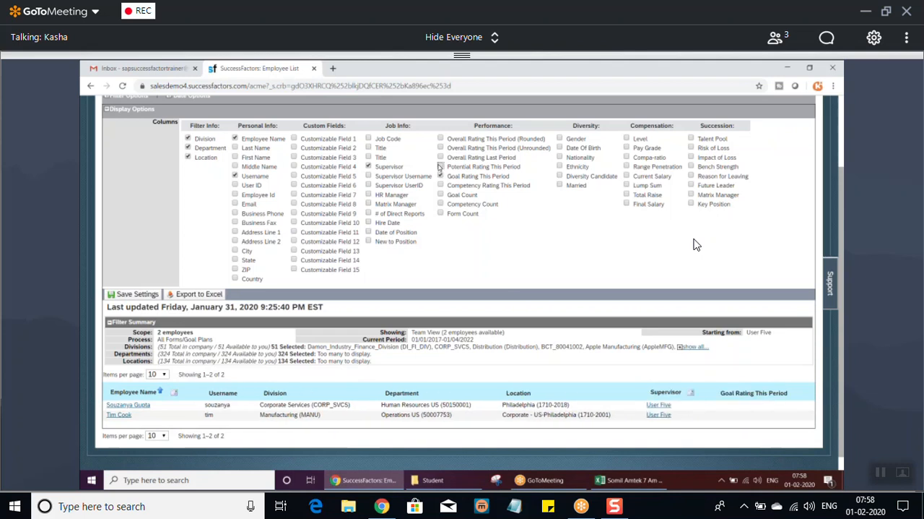
{"action": "left_click", "coordinate": [441, 185]}
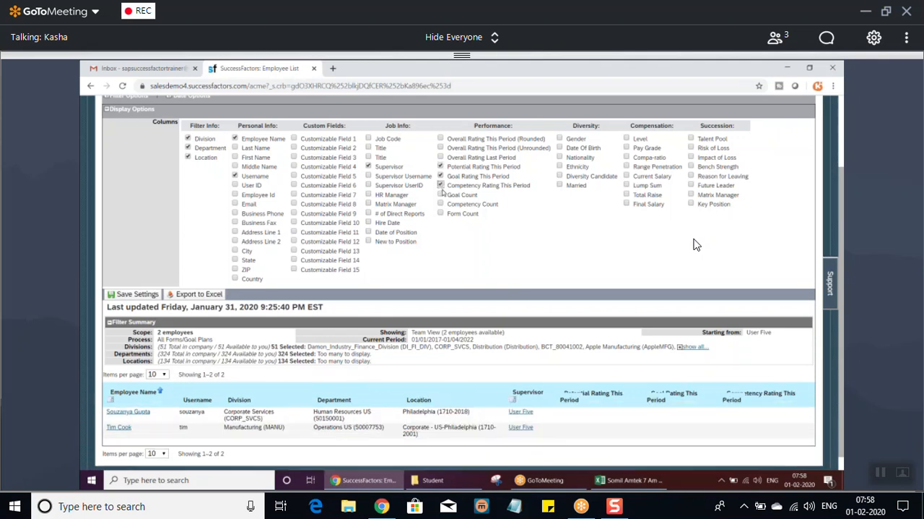
{"action": "left_click", "coordinate": [441, 194]}
{"action": "left_click", "coordinate": [441, 185]}
{"action": "left_click", "coordinate": [440, 166]}
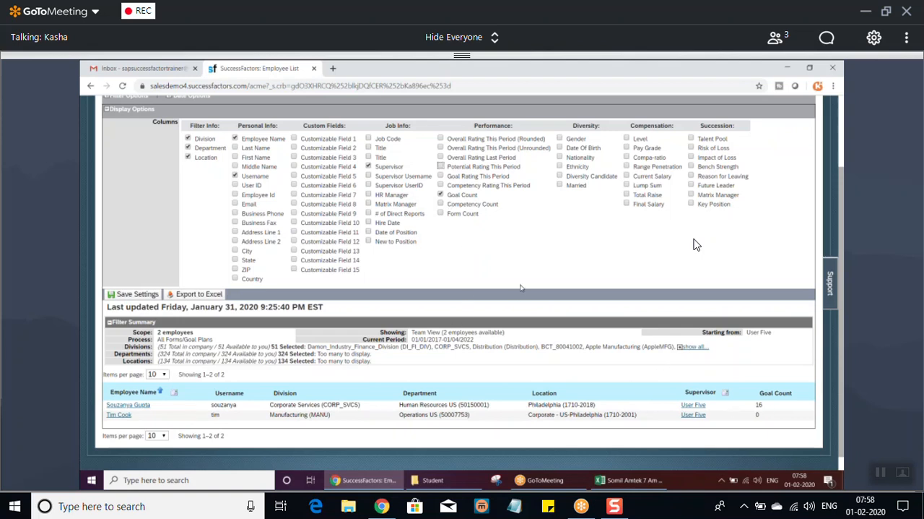
{"action": "left_click", "coordinate": [441, 194]}
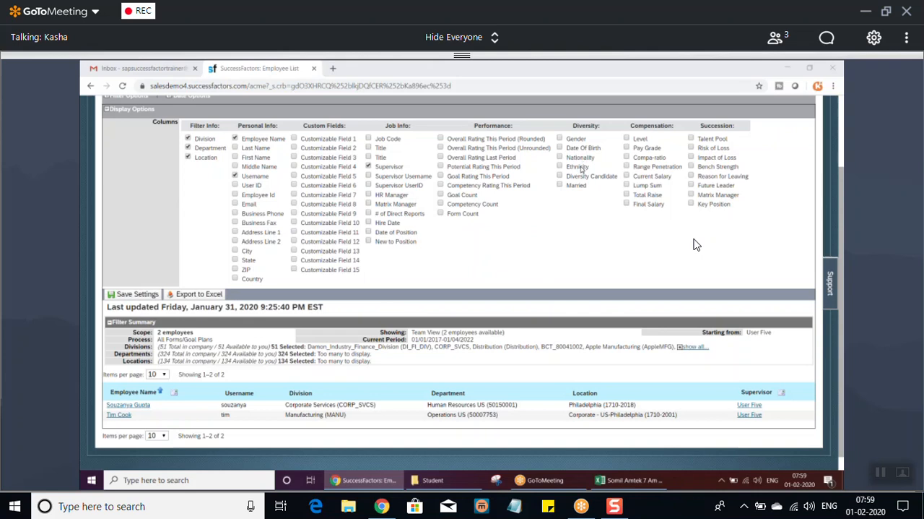
Preview the Married column in the Employee List, remove it again, and collapse the Display Options section.
{"action": "left_click", "coordinate": [561, 185]}
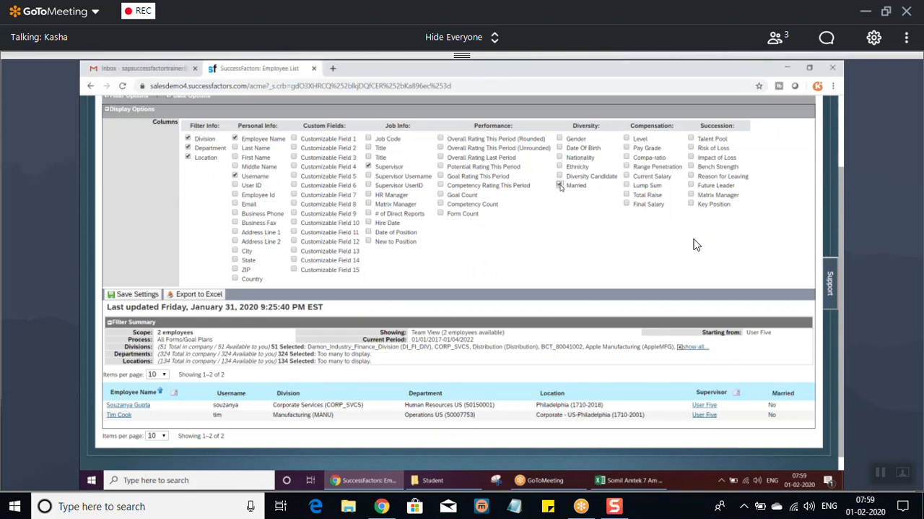
{"action": "left_click", "coordinate": [561, 186]}
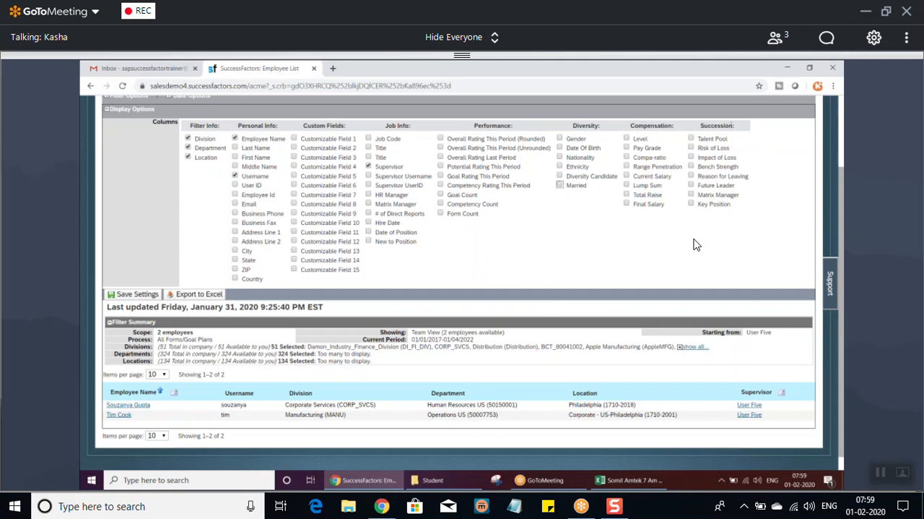
{"action": "left_click", "coordinate": [107, 109]}
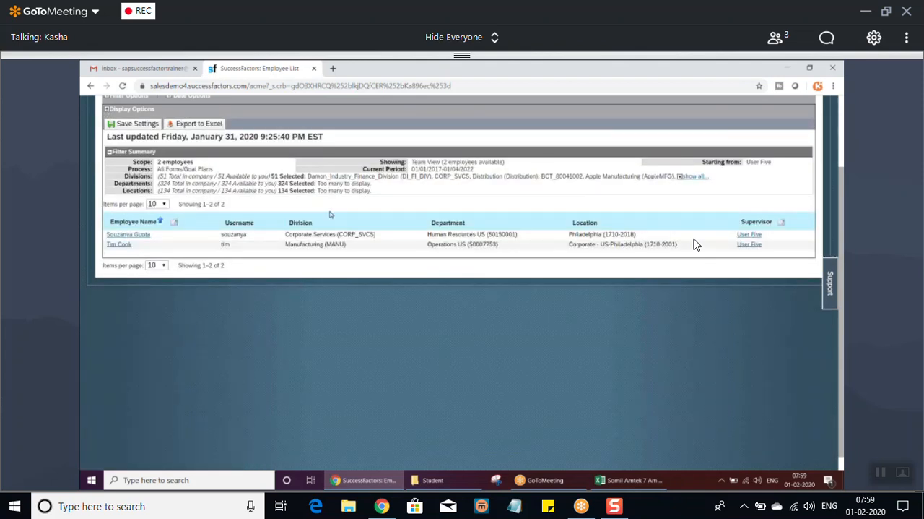
{"action": "left_click", "coordinate": [840, 325]}
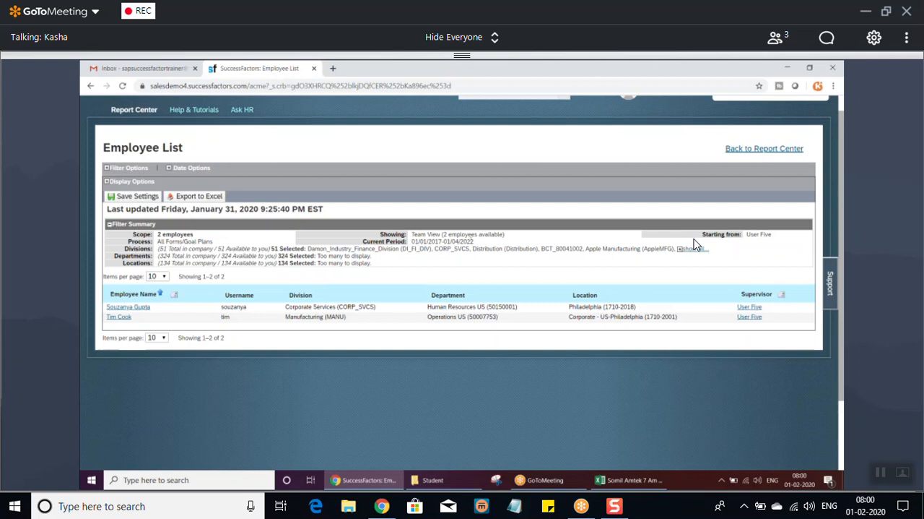
{"action": "left_click_drag", "start_coordinate": [747, 234], "coordinate": [773, 236]}
{"action": "left_click", "coordinate": [370, 423]}
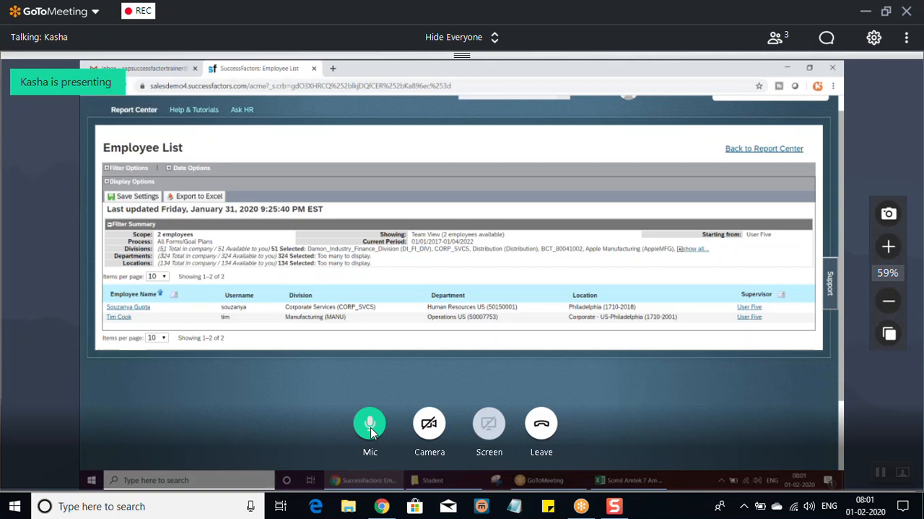
{"action": "left_click", "coordinate": [371, 427]}
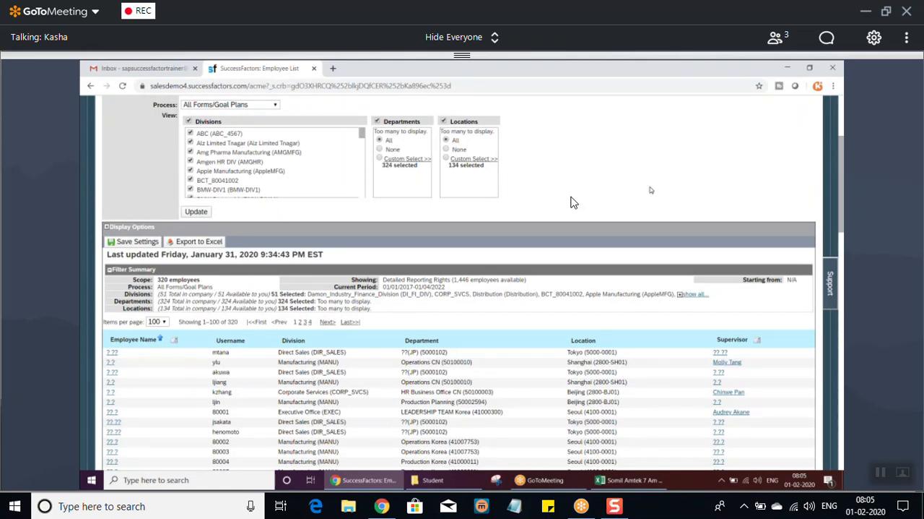
Look through the employees listed in the filtered Employee List report.
{"action": "left_click_drag", "start_coordinate": [841, 213], "coordinate": [842, 300]}
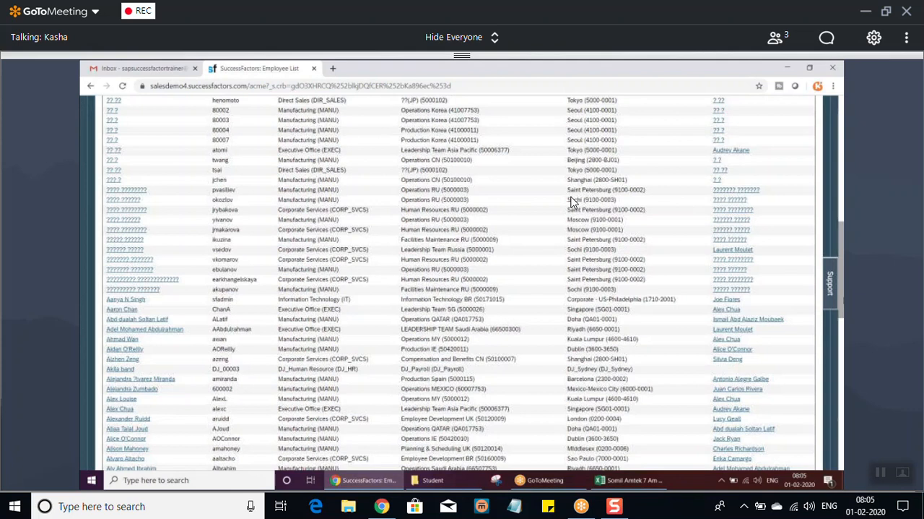
{"action": "scroll", "coordinate": [572, 202], "scroll_direction": "down", "scroll_amount": 12}
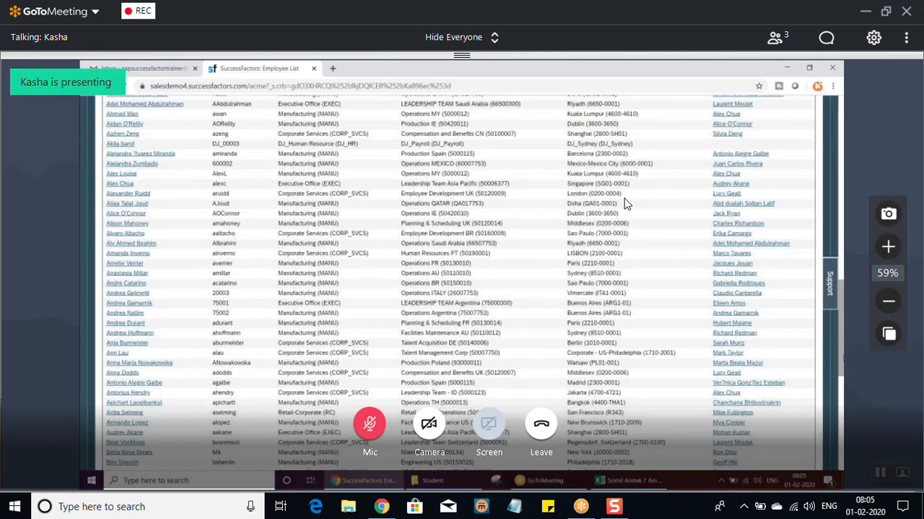
{"action": "scroll", "coordinate": [685, 208], "scroll_direction": "down", "scroll_amount": 3}
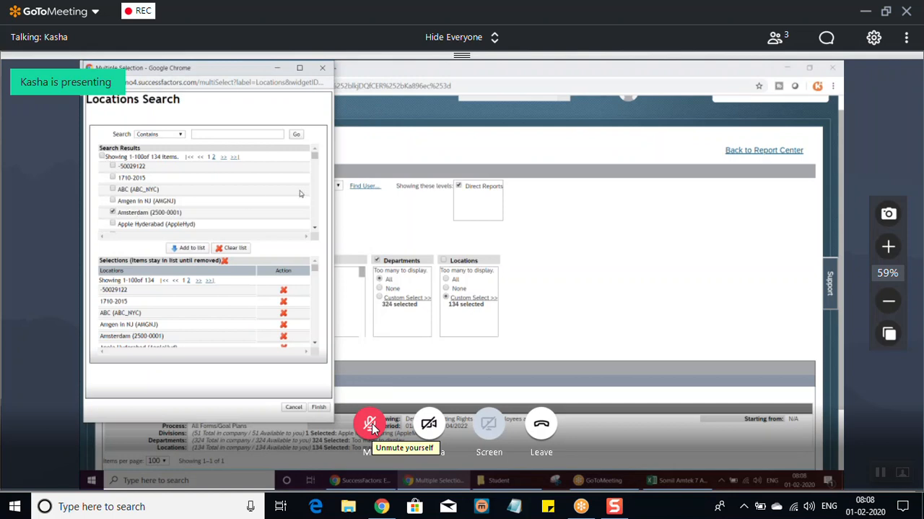
Add the checked locations, including Amsterdam (2500-0001), to the selections list of the Locations Search.
{"action": "left_click", "coordinate": [190, 248]}
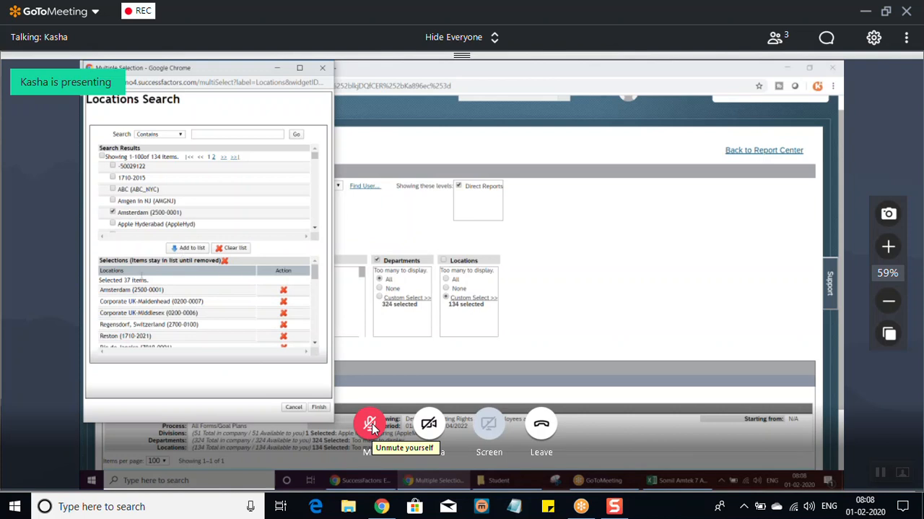
{"action": "left_click", "coordinate": [371, 426]}
{"action": "left_click", "coordinate": [368, 428]}
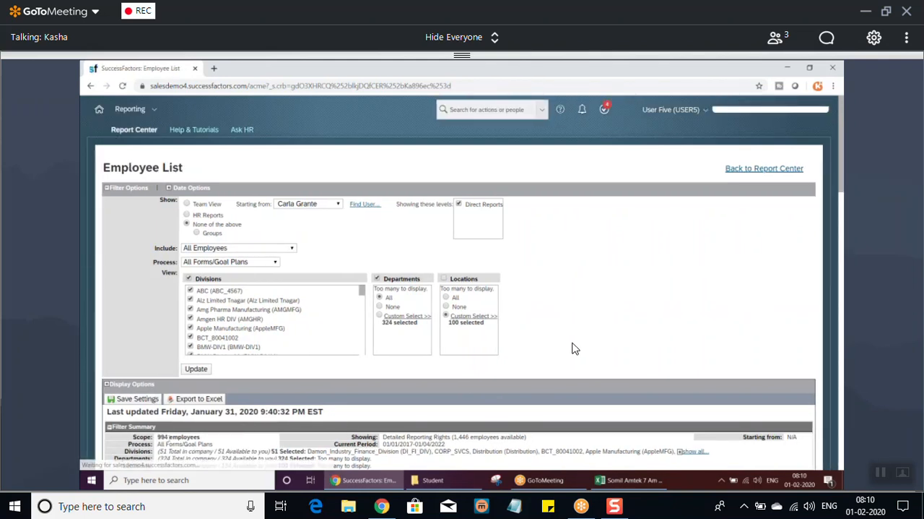
{"action": "mouse_move", "coordinate": [443, 398]}
{"action": "left_click", "coordinate": [369, 427]}
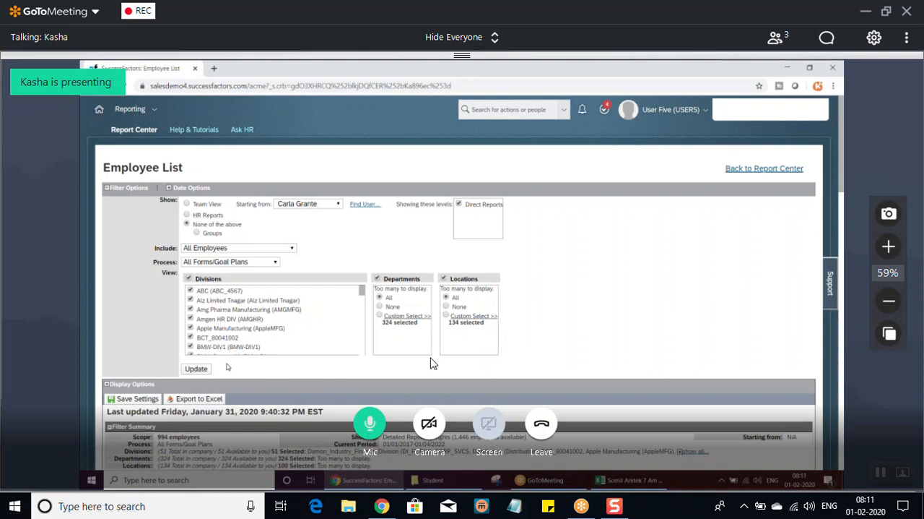
{"action": "left_click", "coordinate": [367, 433]}
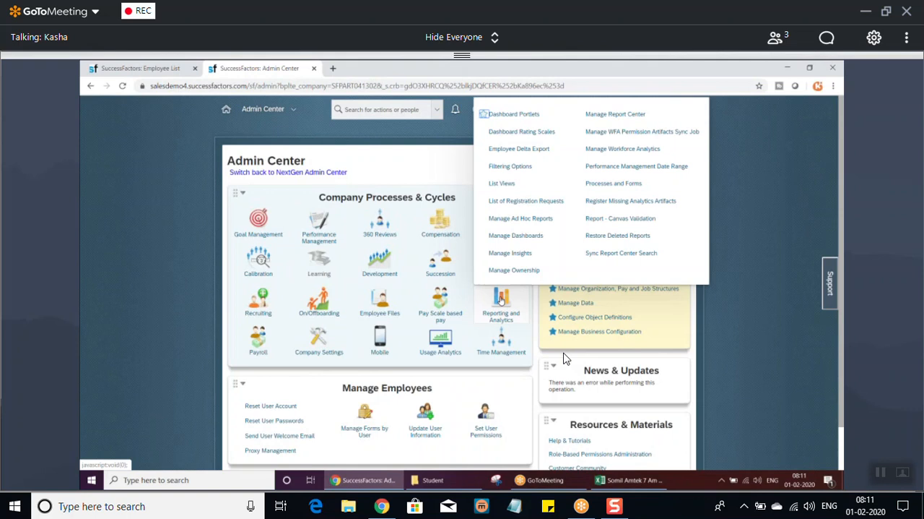
Open the Filtering Options under Reporting and Analytics in the Admin Center and compare them with the Employee List filters.
{"action": "left_click", "coordinate": [518, 167]}
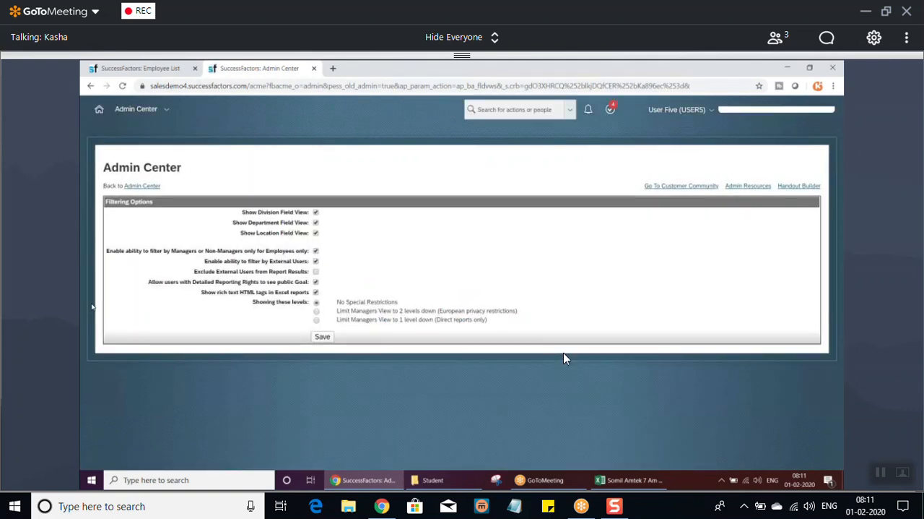
{"action": "left_click", "coordinate": [150, 72]}
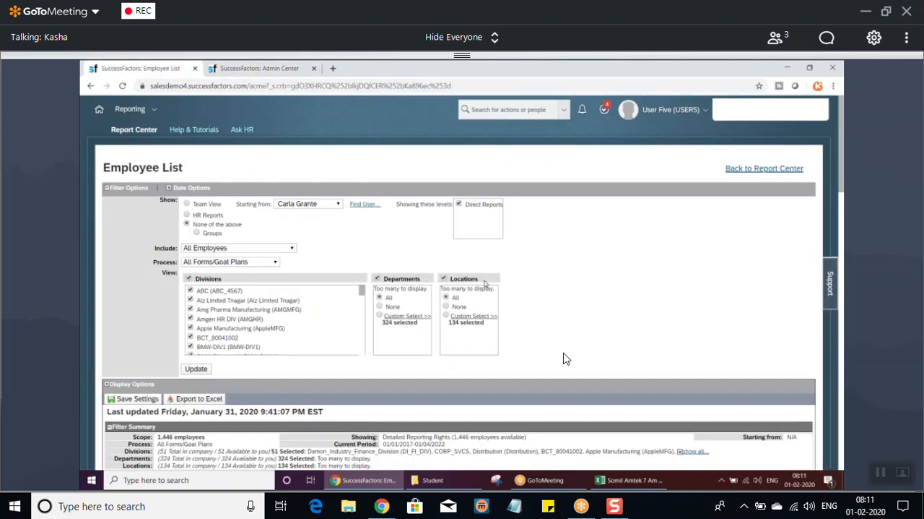
{"action": "left_click", "coordinate": [251, 70]}
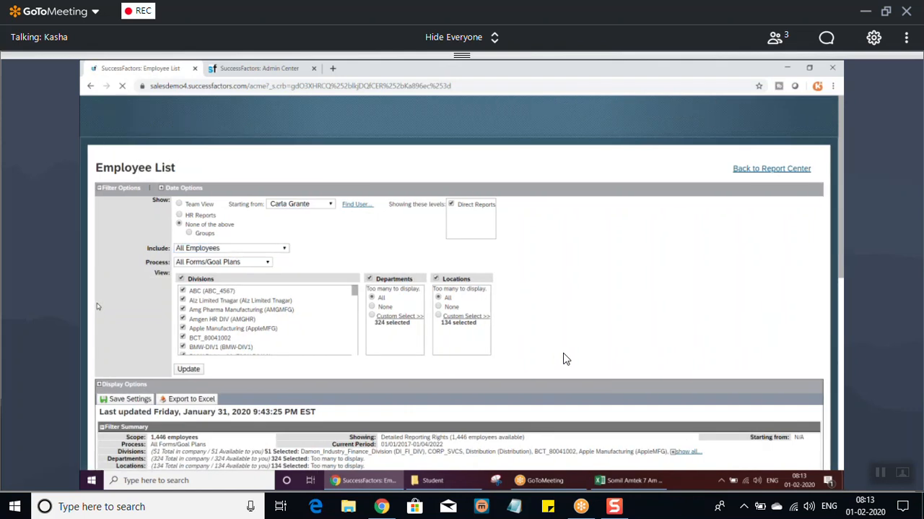
Check the Include choices of the Employee List, then disable filtering by External Users in the Filtering Options and save.
{"action": "left_click", "coordinate": [295, 248]}
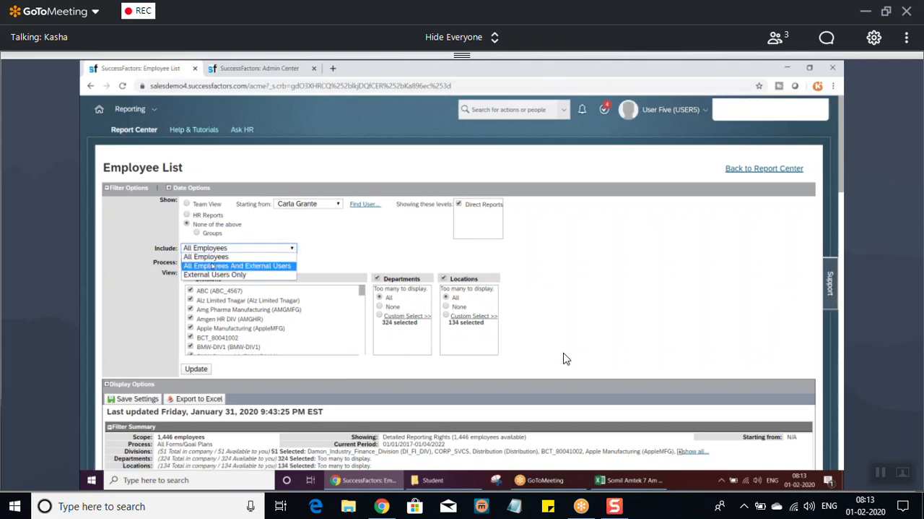
{"action": "left_click", "coordinate": [253, 68]}
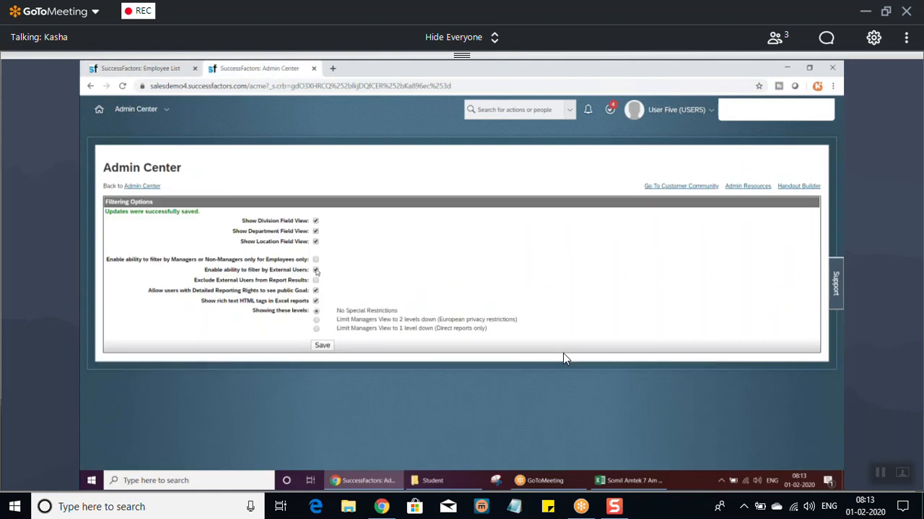
{"action": "left_click", "coordinate": [316, 269]}
{"action": "left_click", "coordinate": [325, 346]}
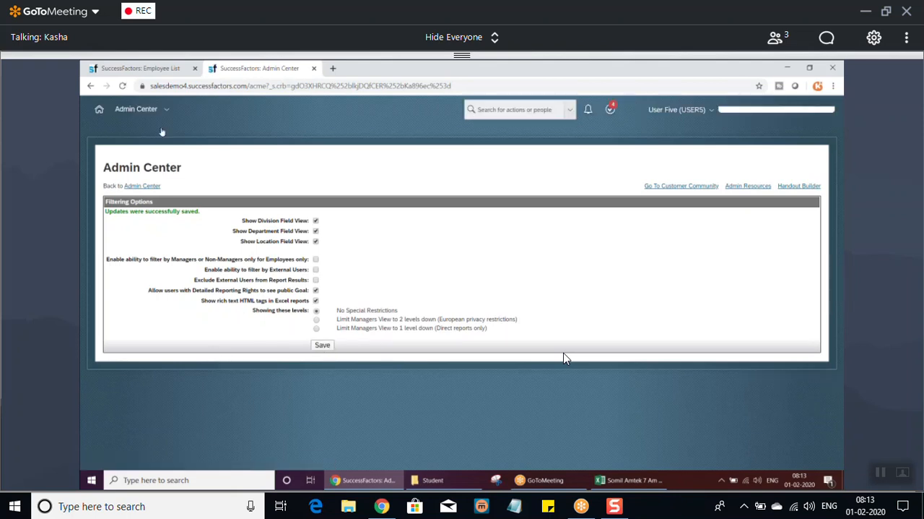
Return to the Employee List report and reload it to apply the saved filtering options.
{"action": "left_click", "coordinate": [156, 70]}
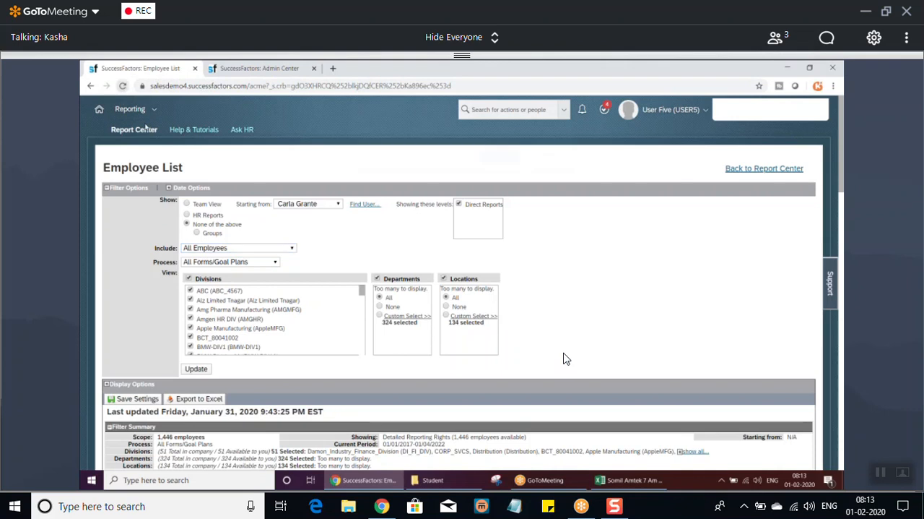
{"action": "left_click", "coordinate": [123, 85]}
{"action": "left_click", "coordinate": [498, 162]}
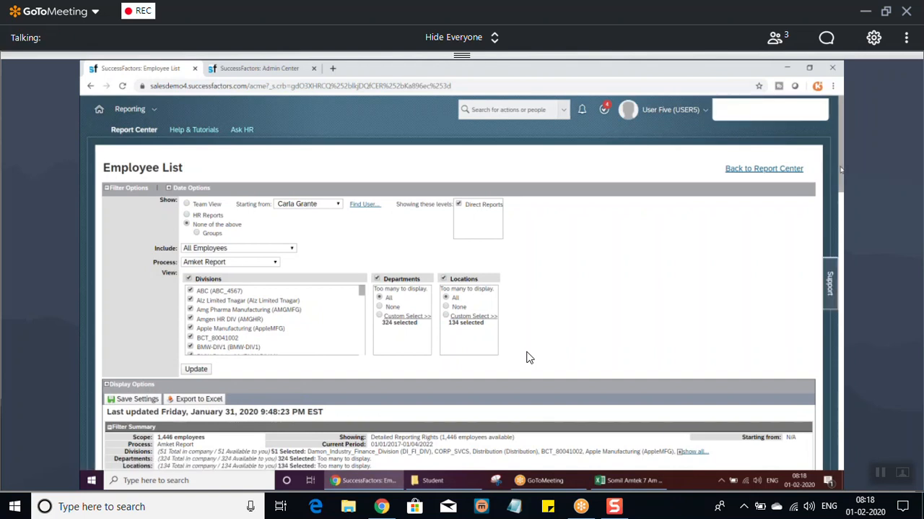
Set the Employee List to Team View starting from Myself and update the report.
{"action": "scroll", "coordinate": [529, 356], "scroll_direction": "down", "scroll_amount": 9}
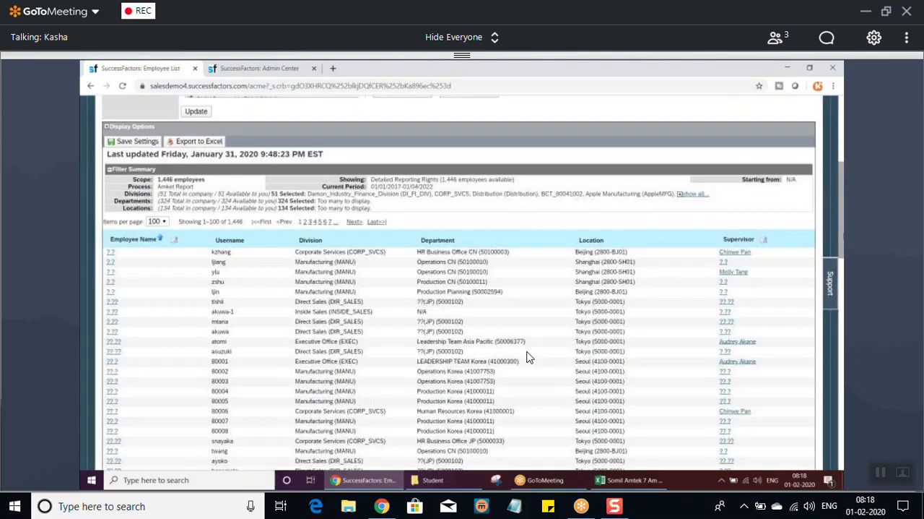
{"action": "scroll", "coordinate": [530, 357], "scroll_direction": "down", "scroll_amount": 10}
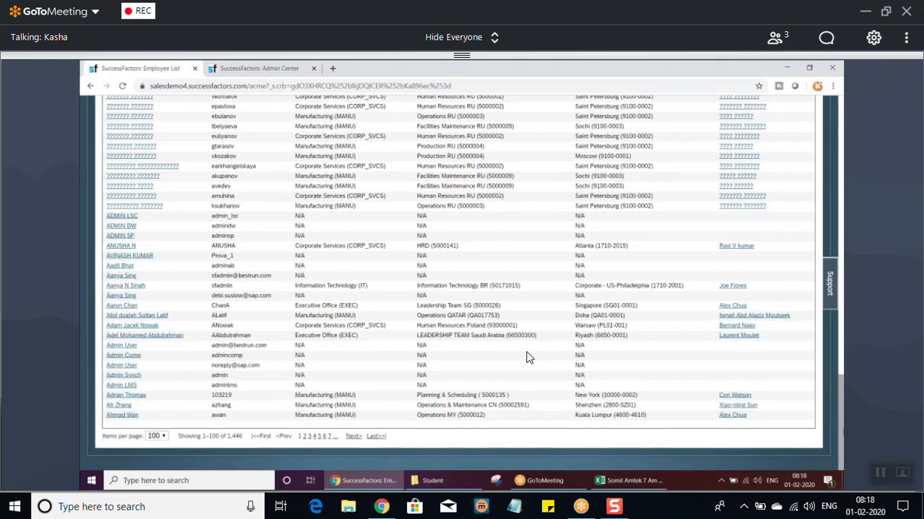
{"action": "scroll", "coordinate": [530, 357], "scroll_direction": "up", "scroll_amount": 4}
{"action": "scroll", "coordinate": [529, 356], "scroll_direction": "up", "scroll_amount": 10}
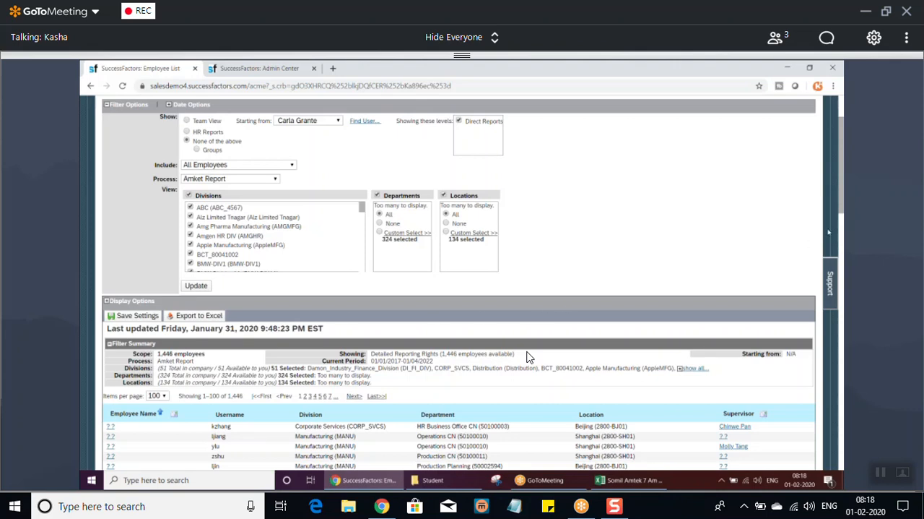
{"action": "left_click_drag", "start_coordinate": [841, 190], "coordinate": [840, 169]}
{"action": "left_click", "coordinate": [300, 204]}
{"action": "left_click", "coordinate": [289, 213]}
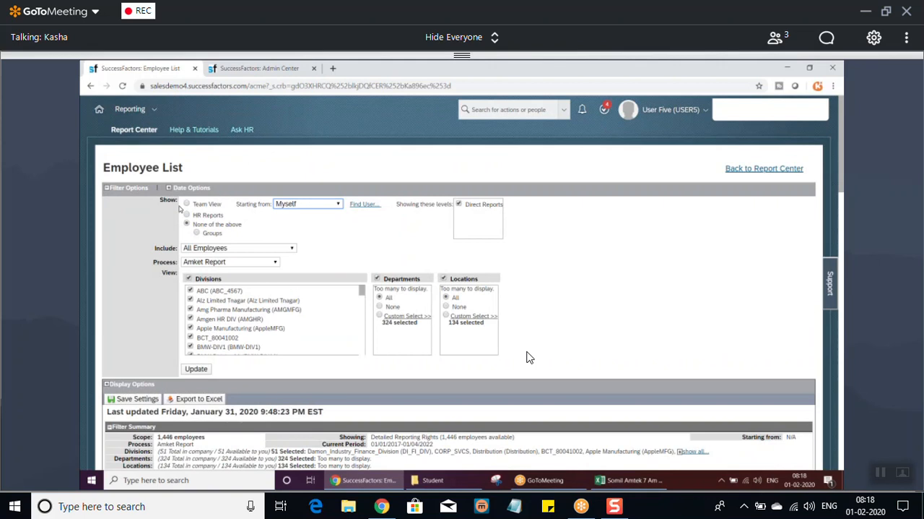
{"action": "left_click", "coordinate": [202, 370]}
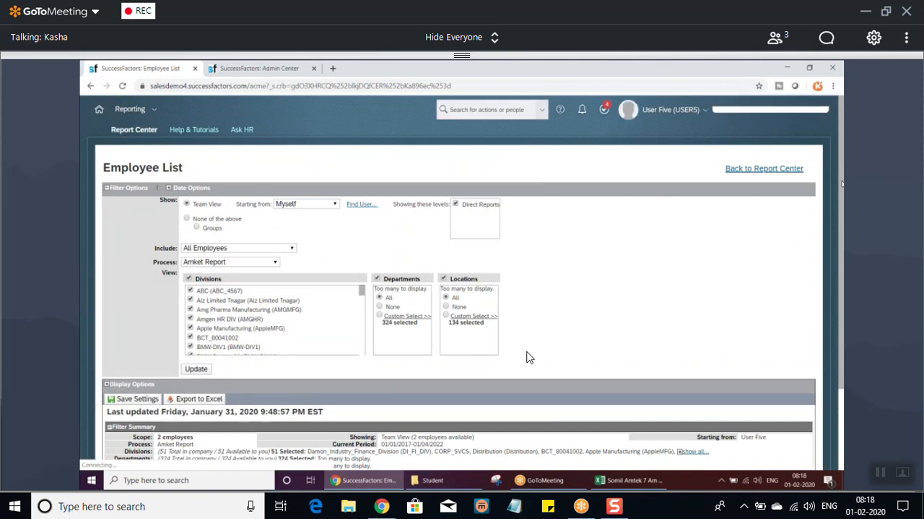
Add the rounded and unrounded Overall Rating This Period columns to the Employee List, update the report and check the employees' ratings.
{"action": "scroll", "coordinate": [527, 357], "scroll_direction": "down", "scroll_amount": 3}
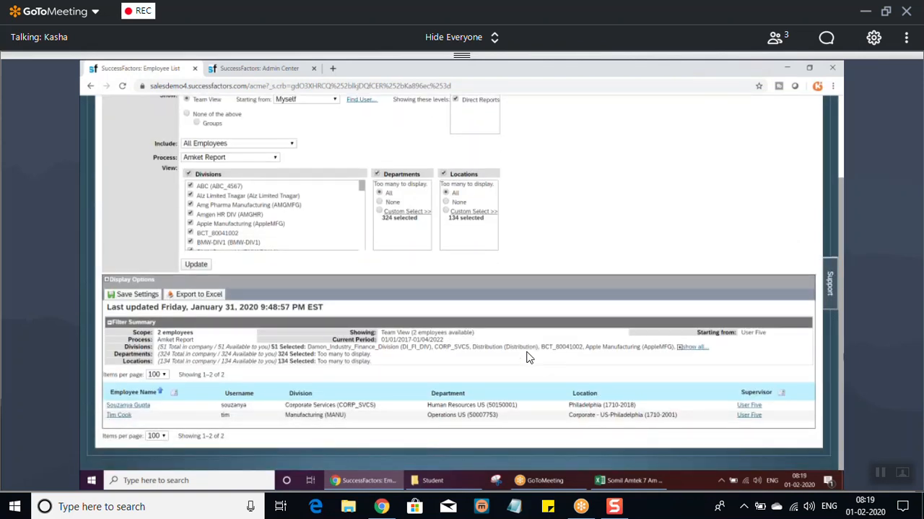
{"action": "scroll", "coordinate": [527, 357], "scroll_direction": "up", "scroll_amount": 3}
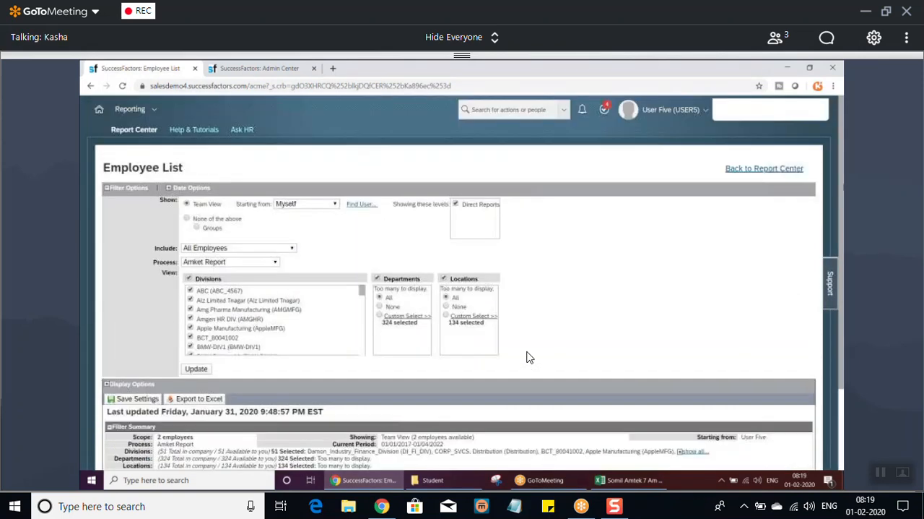
{"action": "scroll", "coordinate": [527, 357], "scroll_direction": "down", "scroll_amount": 3}
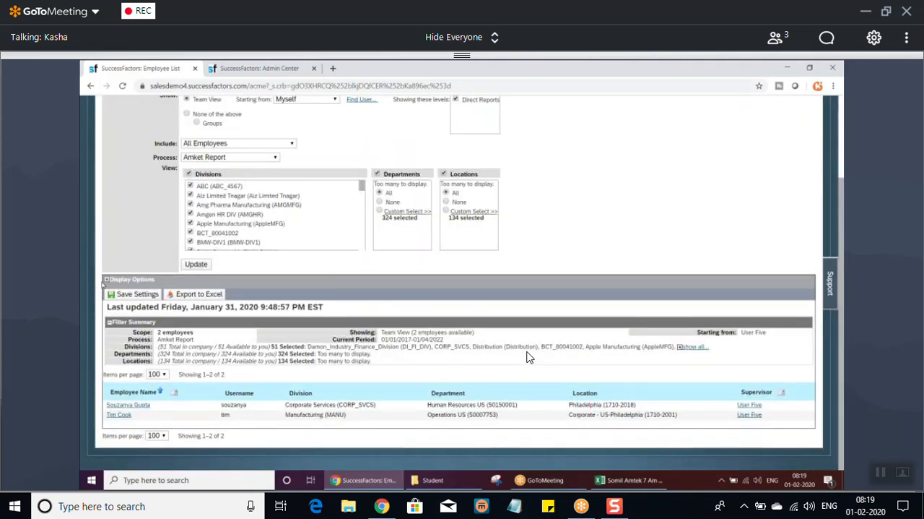
{"action": "left_click", "coordinate": [107, 281]}
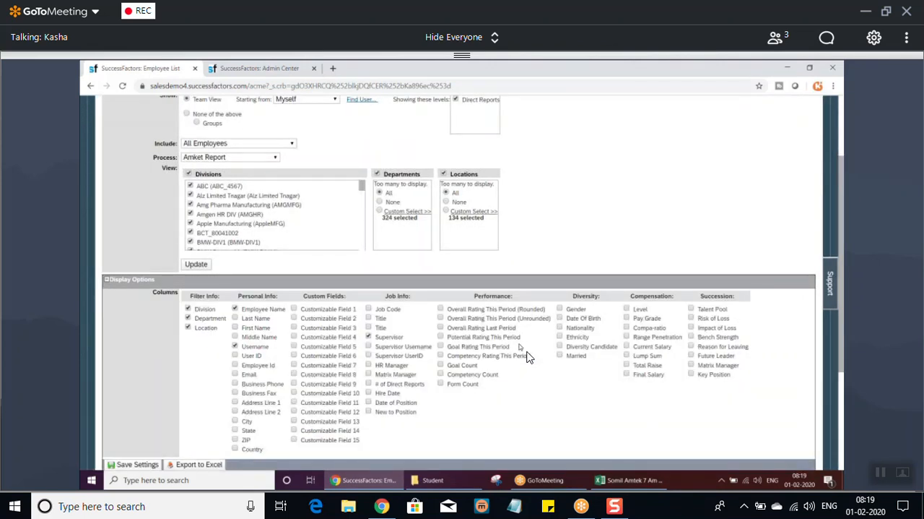
{"action": "left_click", "coordinate": [440, 318]}
{"action": "scroll", "coordinate": [527, 356], "scroll_direction": "down", "scroll_amount": 2}
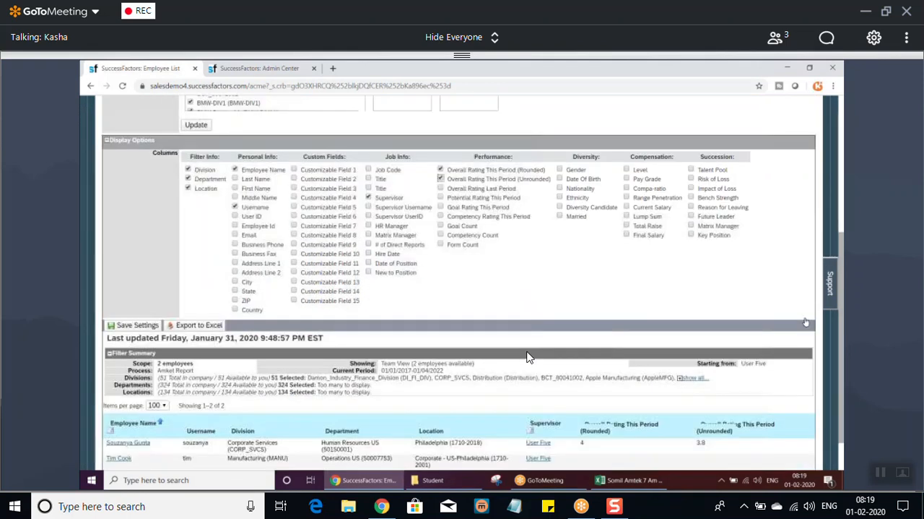
{"action": "left_click", "coordinate": [195, 126]}
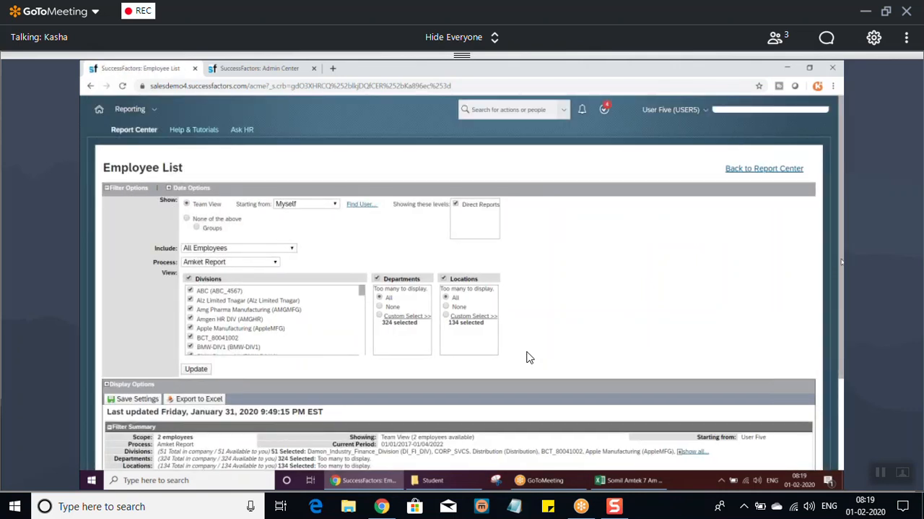
{"action": "left_click_drag", "start_coordinate": [841, 344], "coordinate": [841, 443]}
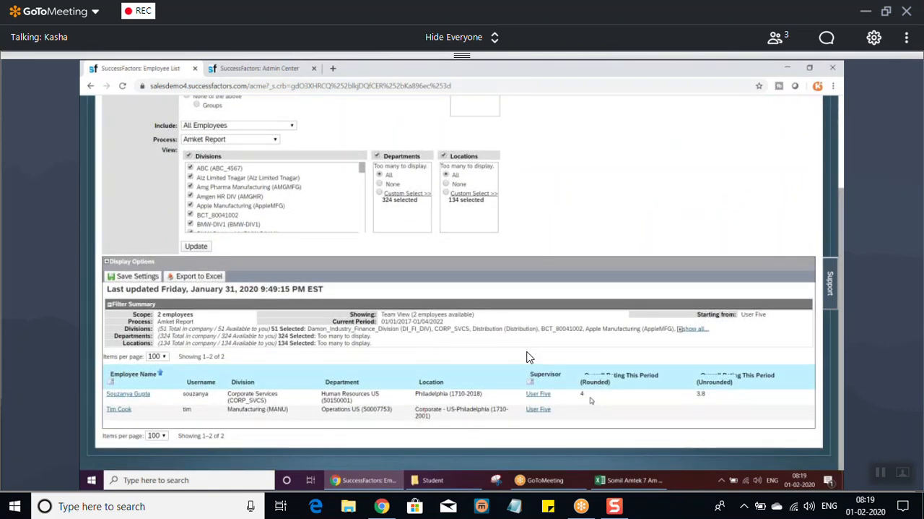
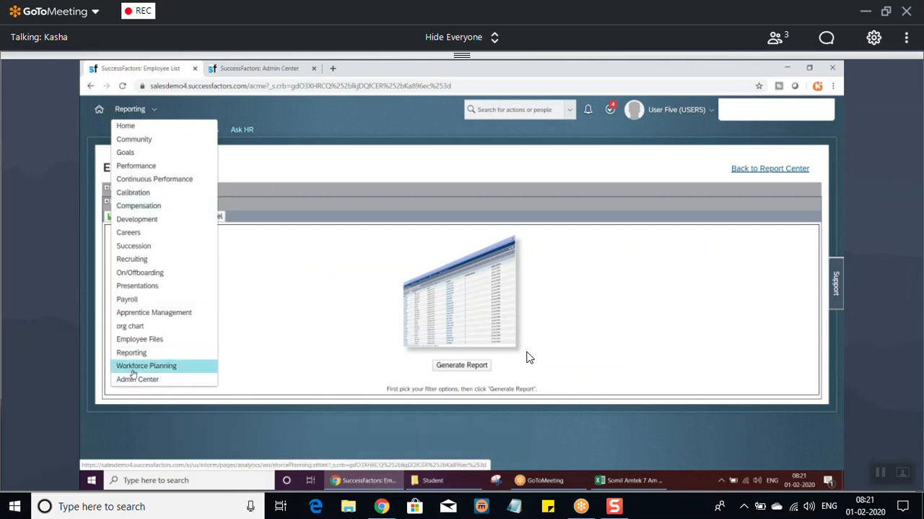
Go to the Reporting module and open the Standard Reports list from the Classic View.
{"action": "left_click", "coordinate": [133, 352]}
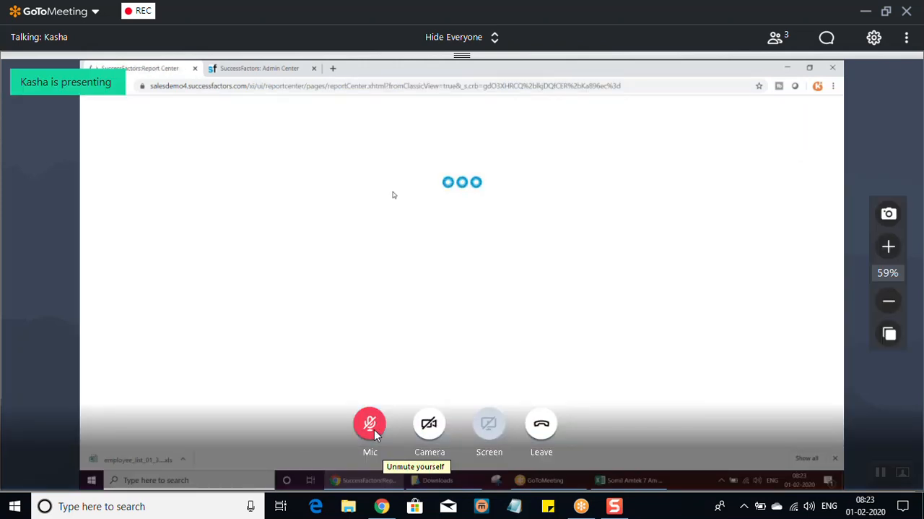
{"action": "left_click", "coordinate": [375, 430]}
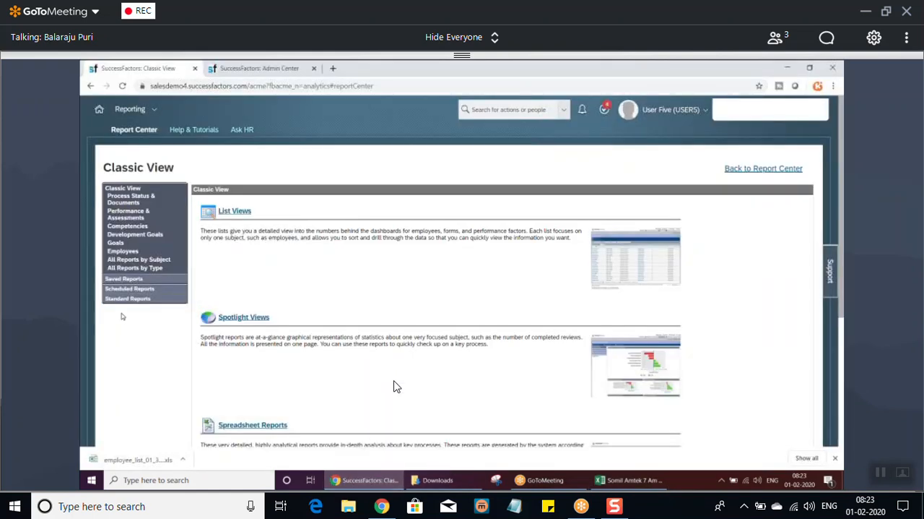
{"action": "left_click", "coordinate": [127, 299]}
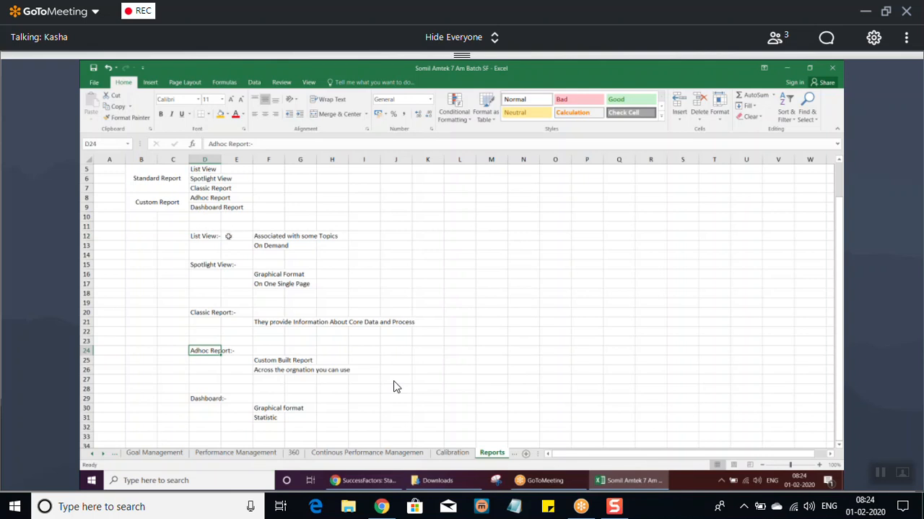
Mute the meeting microphone and open the Spotlight Views from the Classic View reports.
{"action": "mouse_move", "coordinate": [357, 439]}
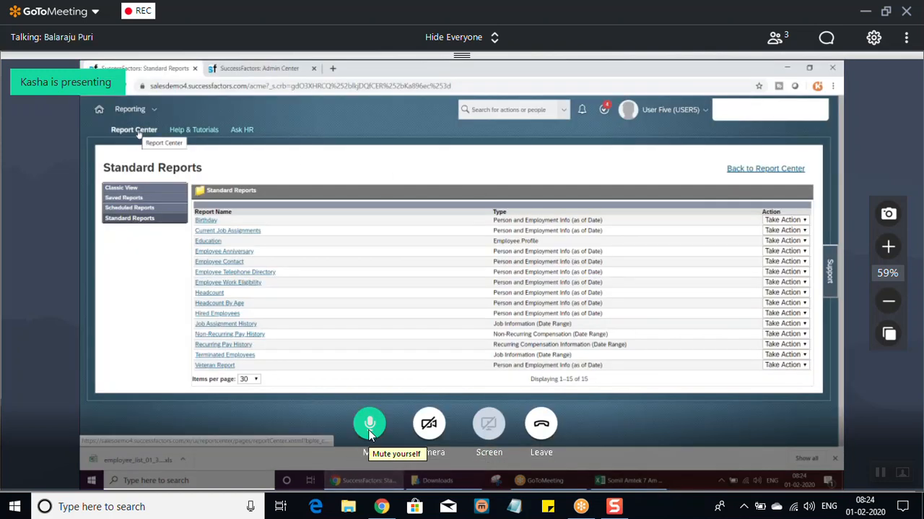
{"action": "left_click", "coordinate": [370, 428]}
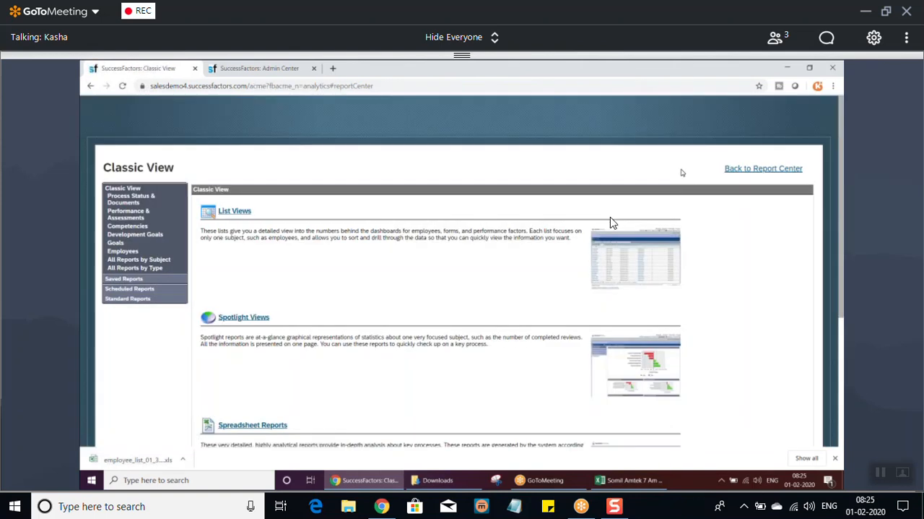
{"action": "left_click", "coordinate": [245, 317]}
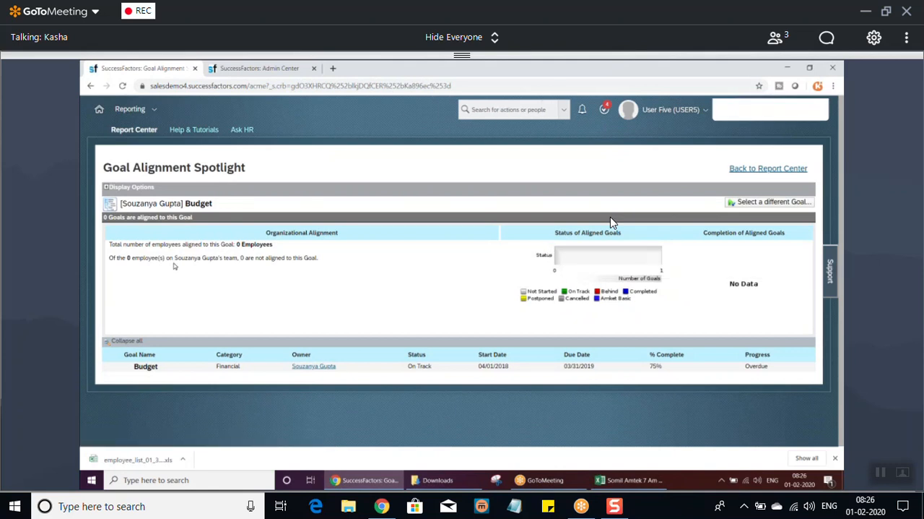
Unmute the meeting microphone for speaking and mute it again.
{"action": "mouse_move", "coordinate": [423, 322]}
{"action": "left_click", "coordinate": [369, 425]}
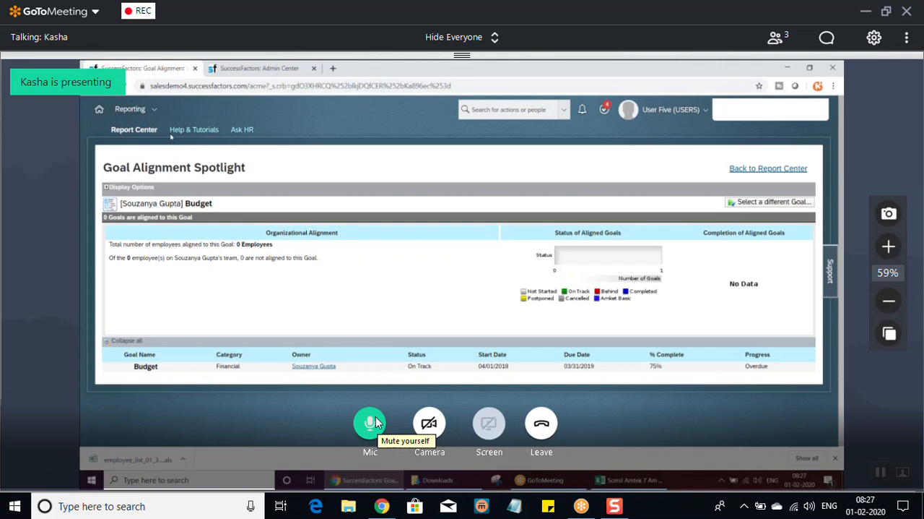
{"action": "left_click", "coordinate": [371, 422]}
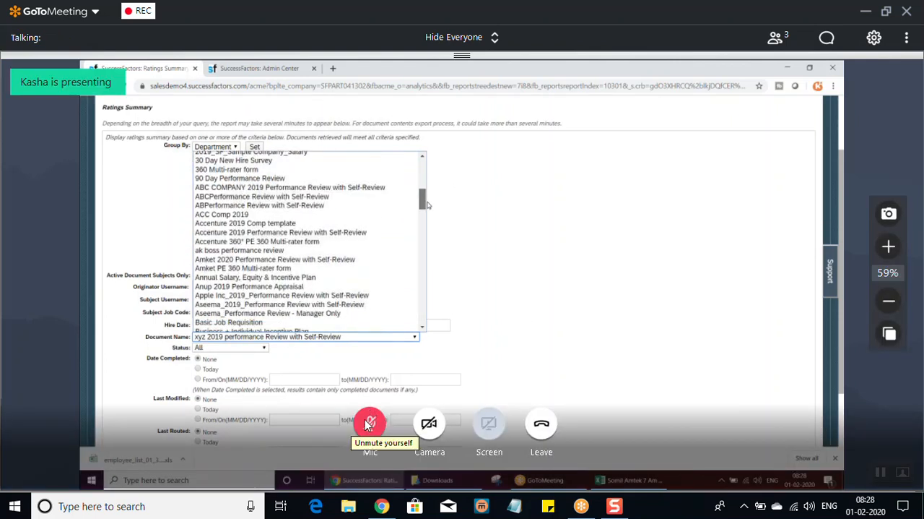
{"action": "left_click", "coordinate": [370, 423]}
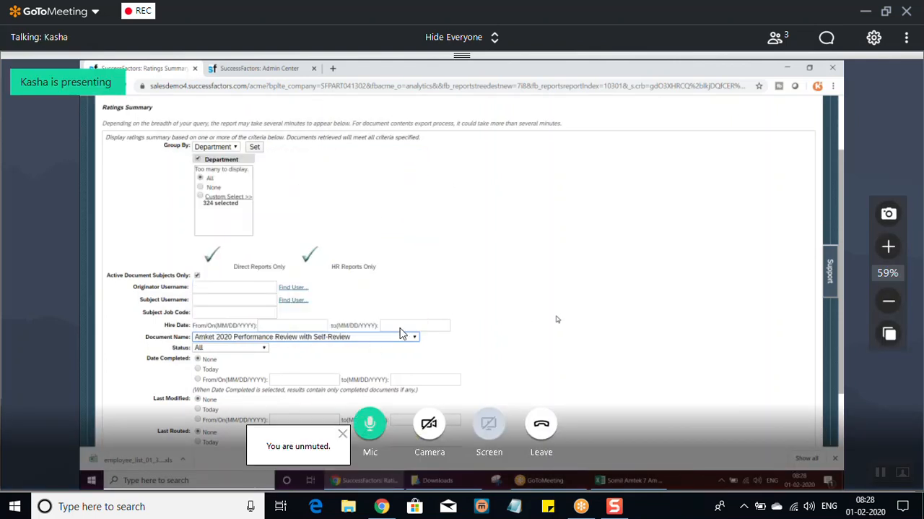
{"action": "left_click", "coordinate": [372, 424]}
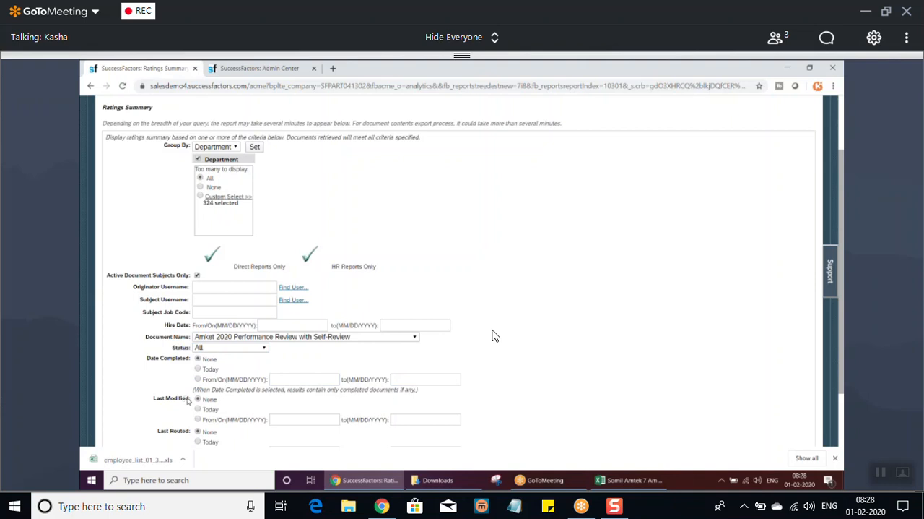
Generate the Ratings Summary with Microsoft's Excel as export file format and rating descriptions exported along with the numeric values.
{"action": "left_click_drag", "start_coordinate": [841, 232], "coordinate": [841, 286]}
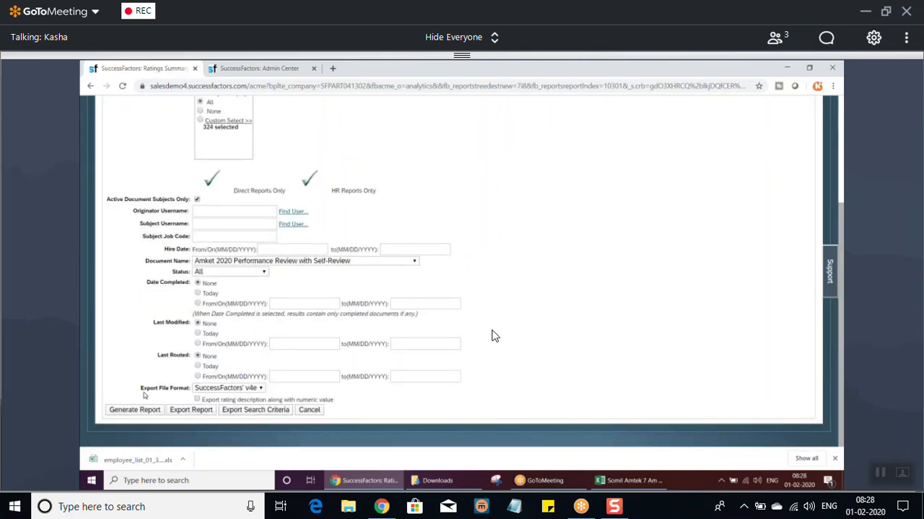
{"action": "left_click", "coordinate": [246, 389]}
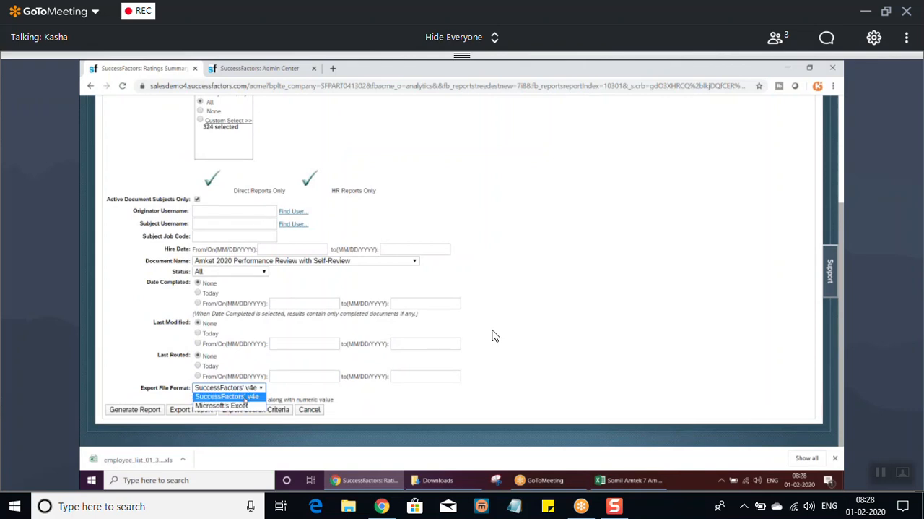
{"action": "left_click", "coordinate": [240, 398]}
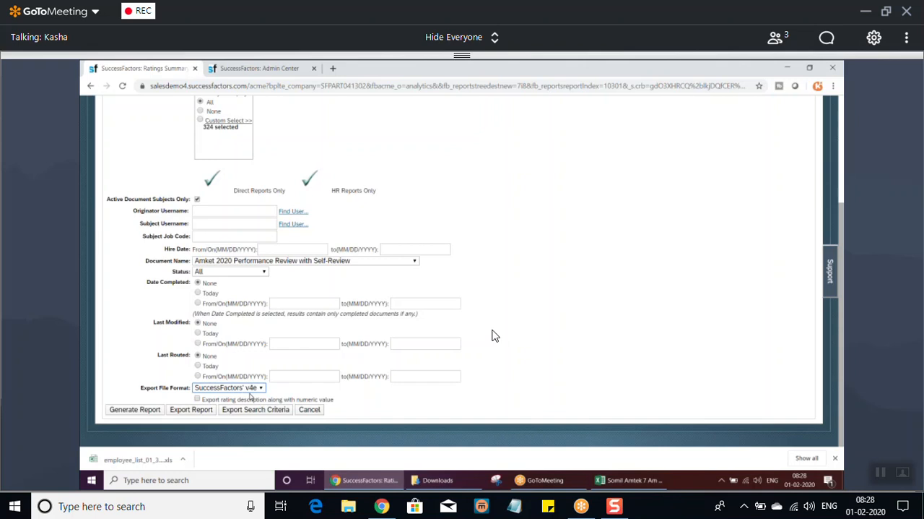
{"action": "left_click", "coordinate": [252, 389]}
{"action": "left_click", "coordinate": [229, 406]}
{"action": "left_click", "coordinate": [197, 399]}
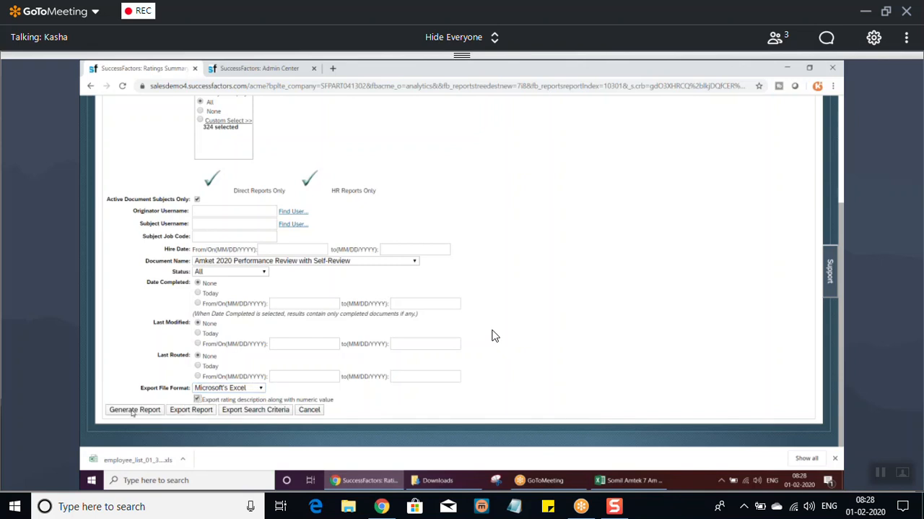
{"action": "left_click", "coordinate": [133, 410]}
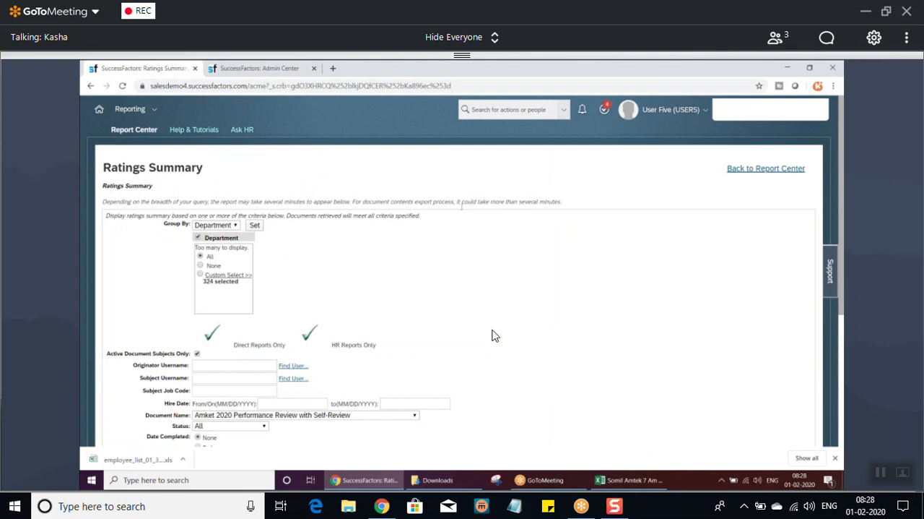
Read the Ratings Summary note on processing time, and examine the Adhoc Report and Dashboard notes in the Excel workbook's Reports sheet.
{"action": "left_click_drag", "start_coordinate": [462, 206], "coordinate": [595, 210]}
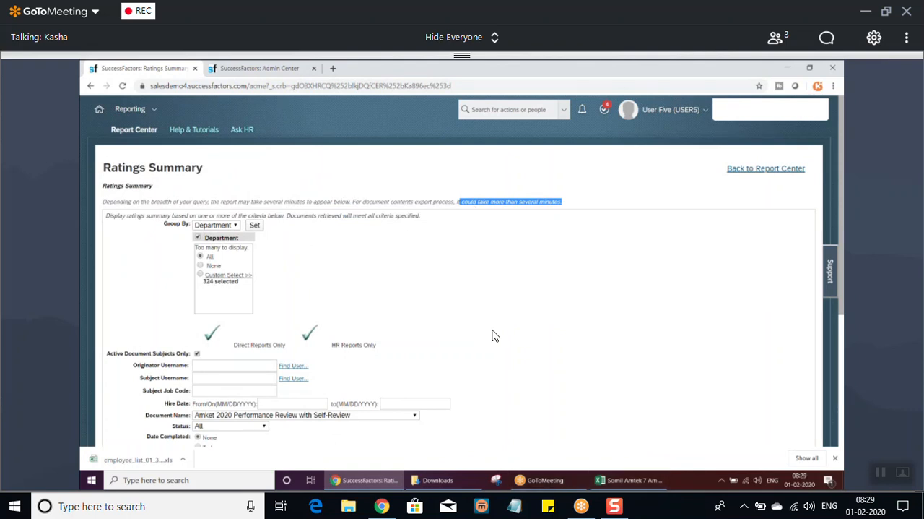
{"action": "left_click", "coordinate": [485, 225]}
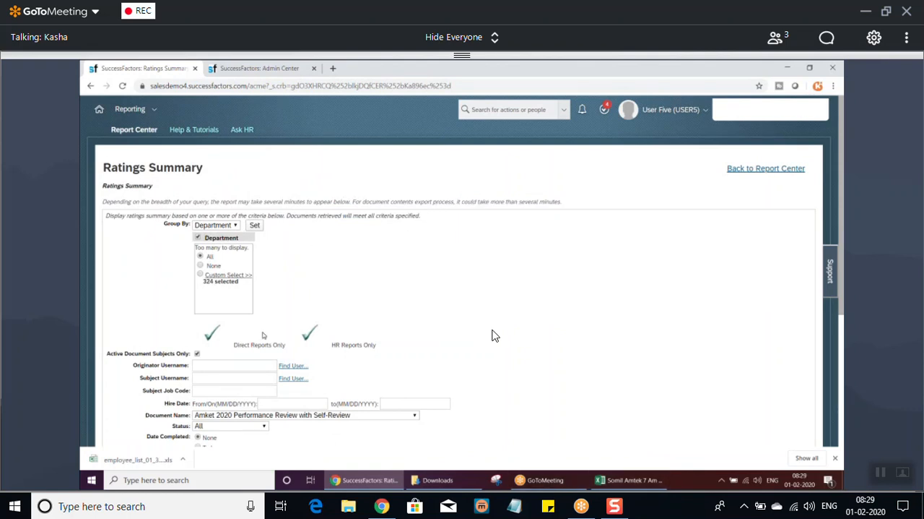
{"action": "left_click", "coordinate": [633, 481]}
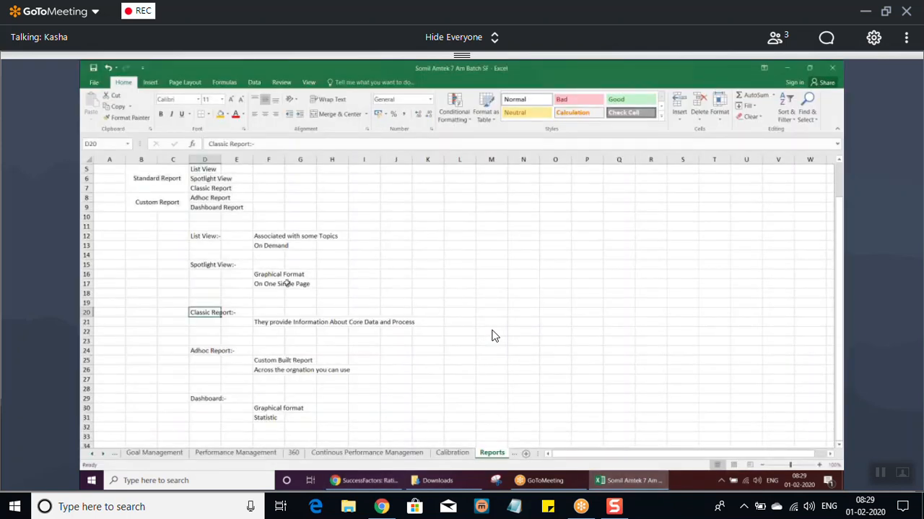
{"action": "left_click", "coordinate": [203, 352]}
{"action": "left_click", "coordinate": [212, 398]}
{"action": "left_click", "coordinate": [217, 348]}
{"action": "left_click", "coordinate": [215, 397]}
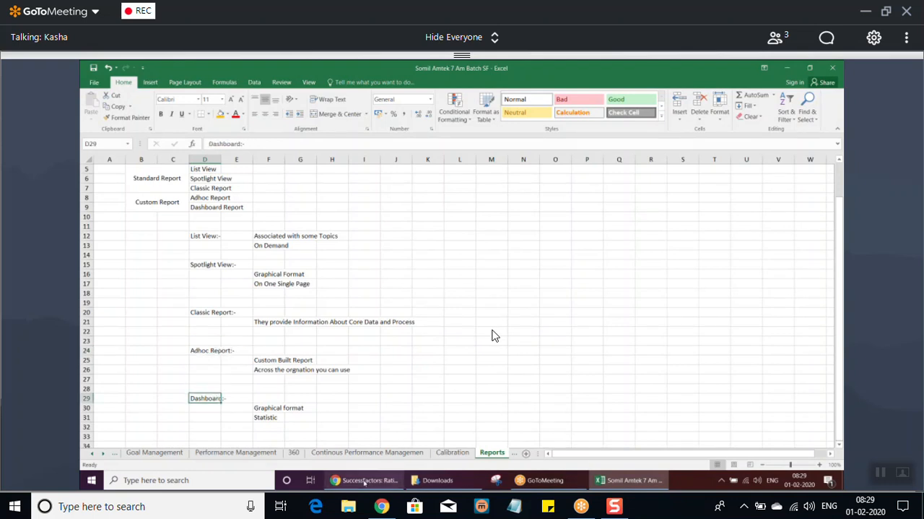
Switch back to the Ratings Summary in the browser, and briefly unmute and mute the meeting microphone.
{"action": "left_click", "coordinate": [372, 479]}
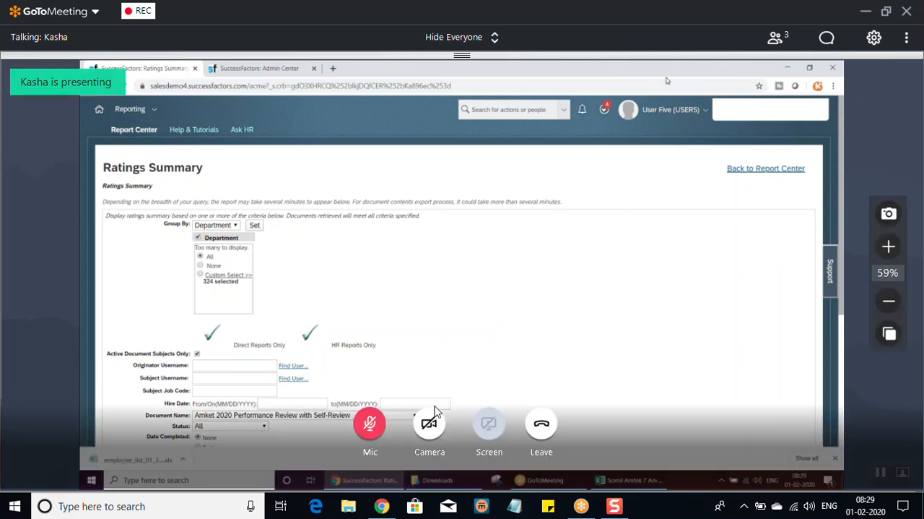
{"action": "left_click", "coordinate": [373, 432]}
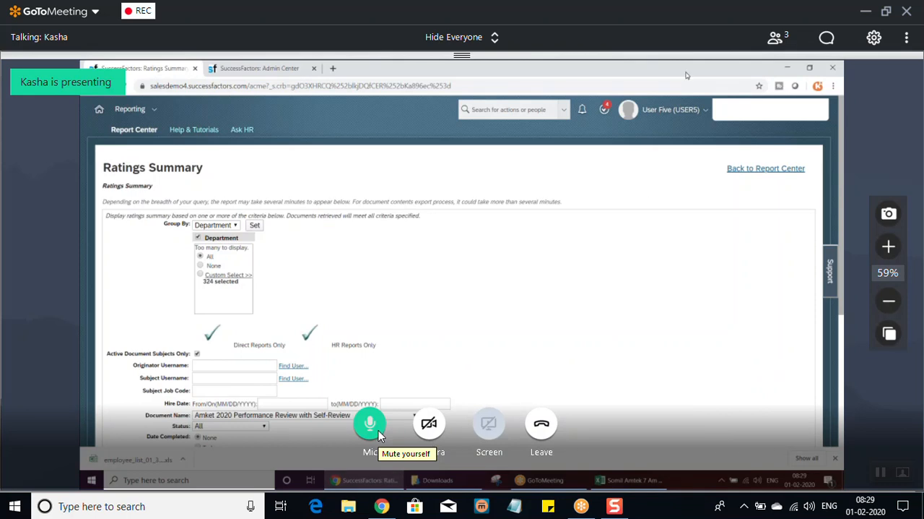
{"action": "left_click", "coordinate": [374, 430]}
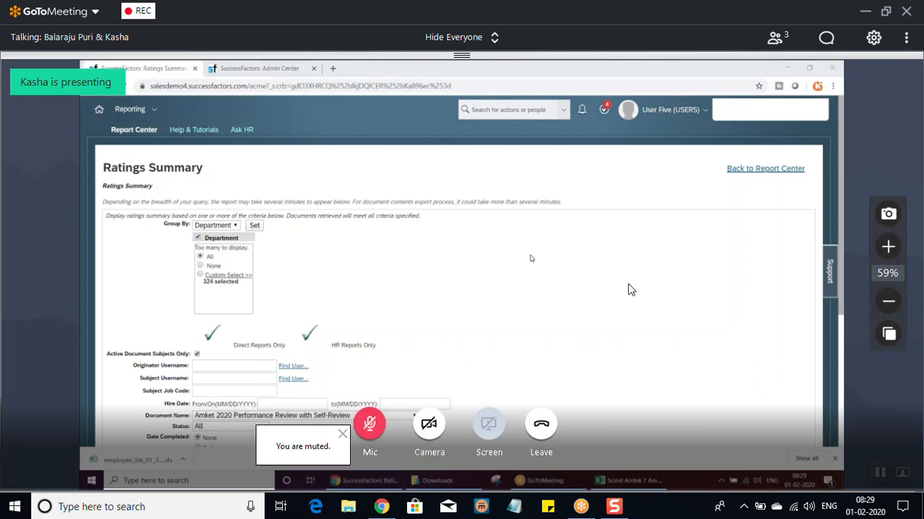
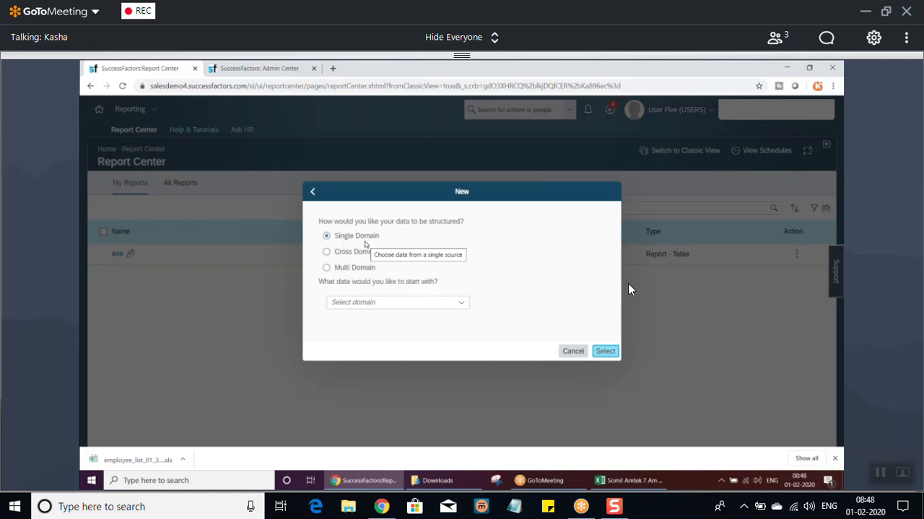
Start a single-domain table report with Foundation Objects as the data domain.
{"action": "left_click", "coordinate": [606, 353]}
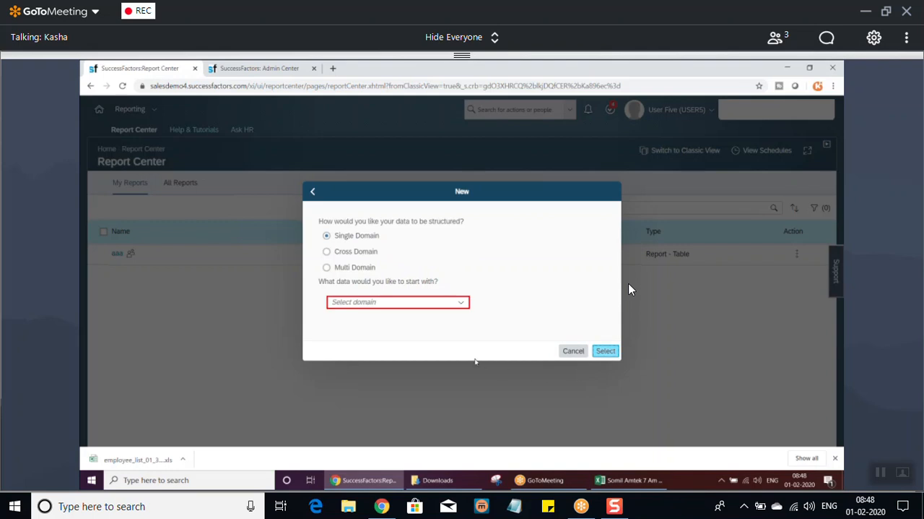
{"action": "left_click", "coordinate": [460, 303]}
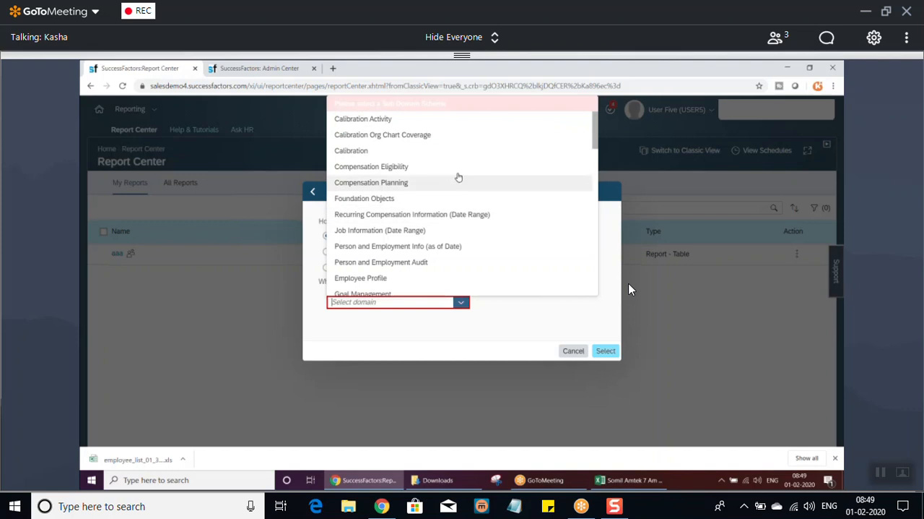
{"action": "left_click_drag", "start_coordinate": [596, 128], "coordinate": [568, 145]}
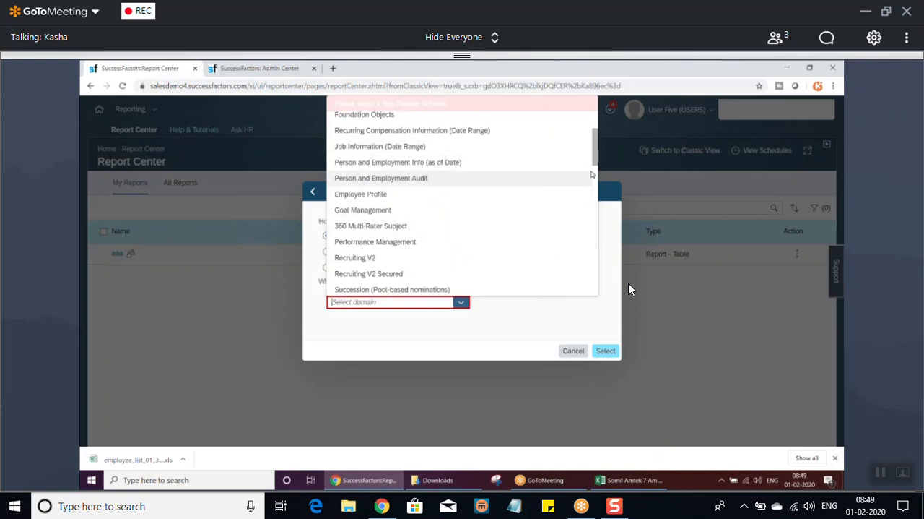
{"action": "left_click", "coordinate": [365, 114]}
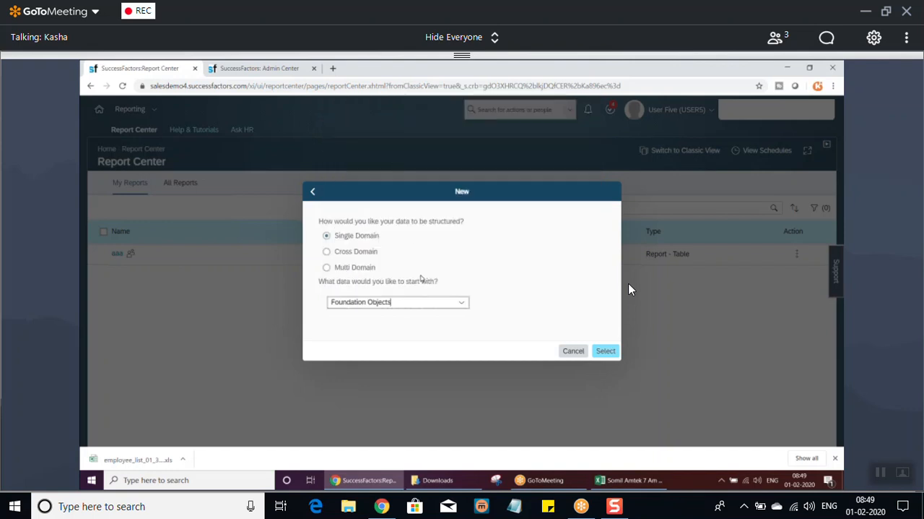
{"action": "left_click", "coordinate": [605, 350]}
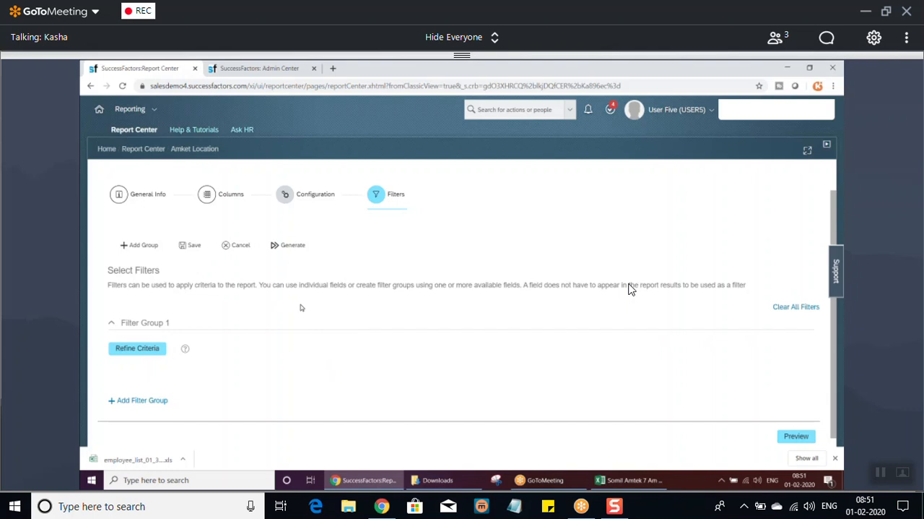
Preview the unfiltered Amket Location report, look through its rows and close the preview.
{"action": "left_click", "coordinate": [797, 435]}
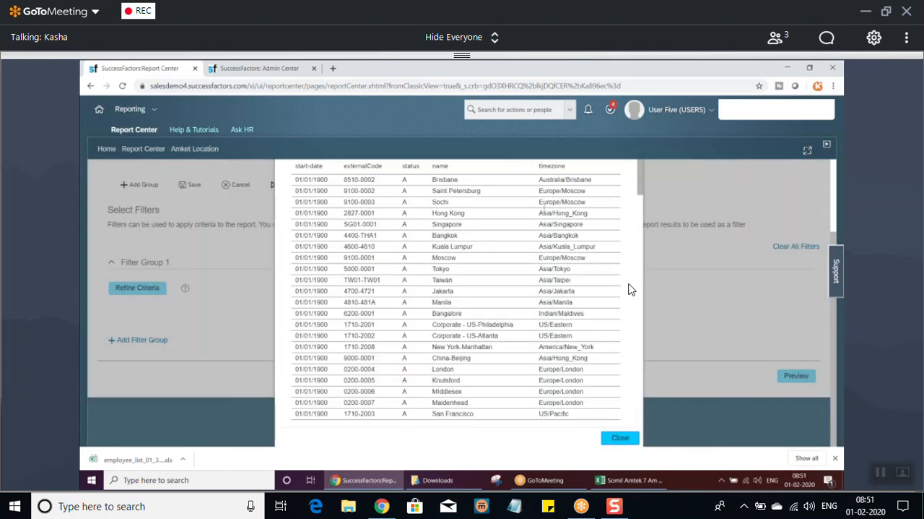
{"action": "left_click_drag", "start_coordinate": [639, 175], "coordinate": [627, 189]}
{"action": "left_click_drag", "start_coordinate": [834, 239], "coordinate": [834, 220]}
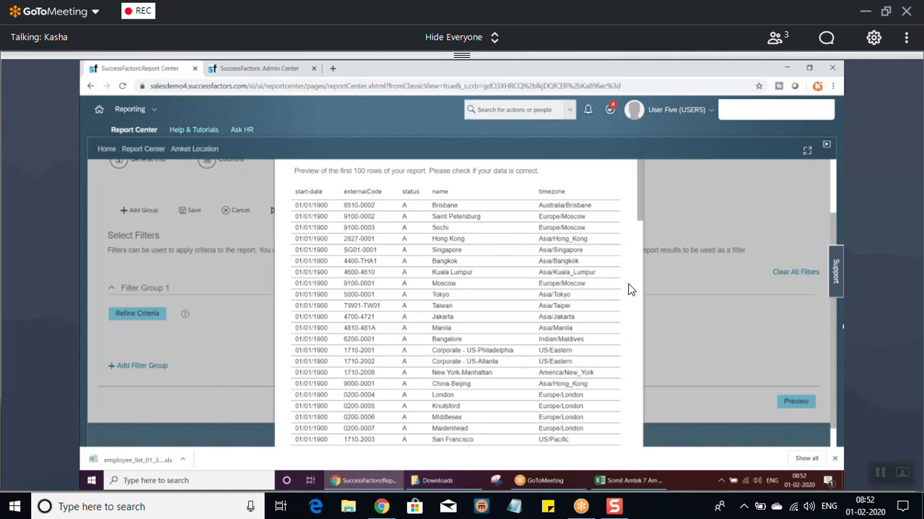
{"action": "left_click_drag", "start_coordinate": [836, 359], "coordinate": [837, 397]}
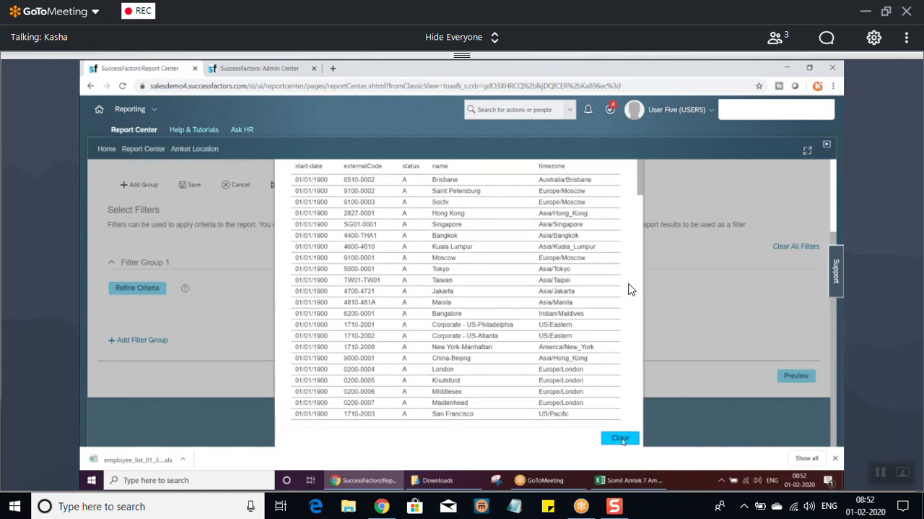
{"action": "left_click", "coordinate": [623, 440]}
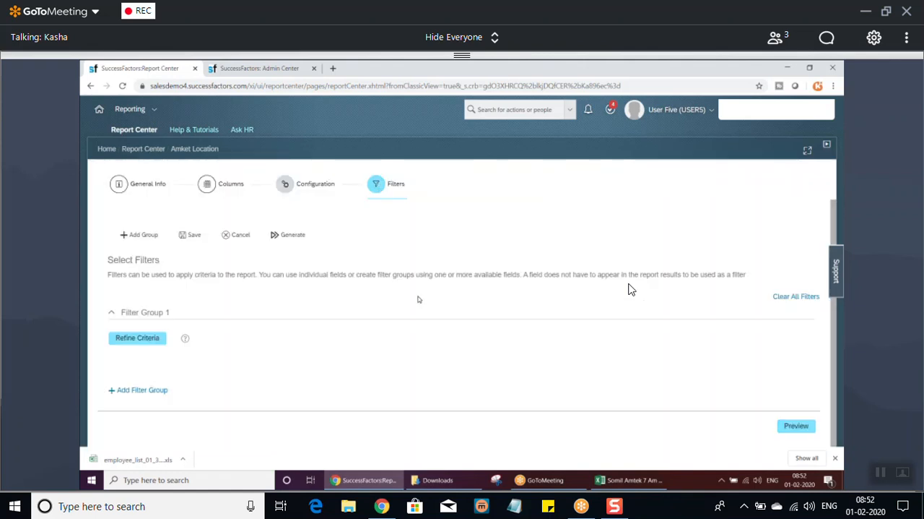
{"action": "left_click", "coordinate": [146, 342]}
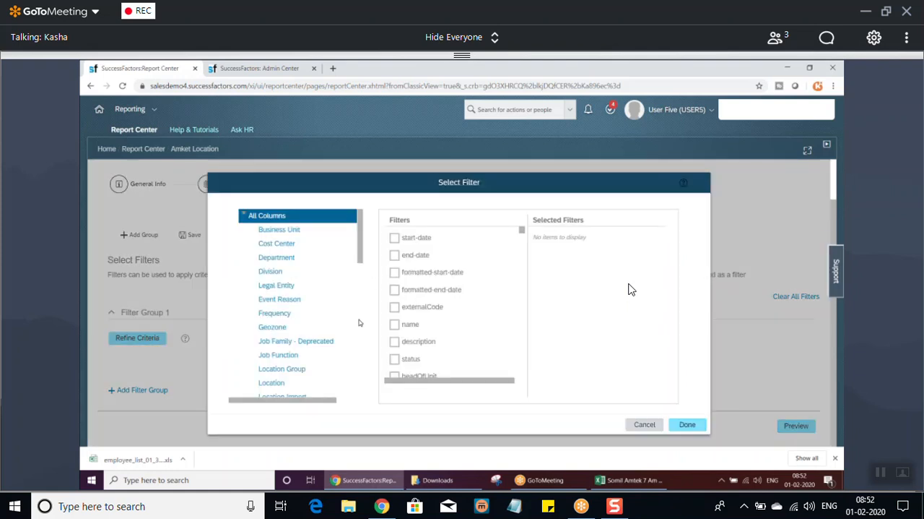
{"action": "left_click", "coordinate": [644, 424]}
{"action": "left_click", "coordinate": [134, 389]}
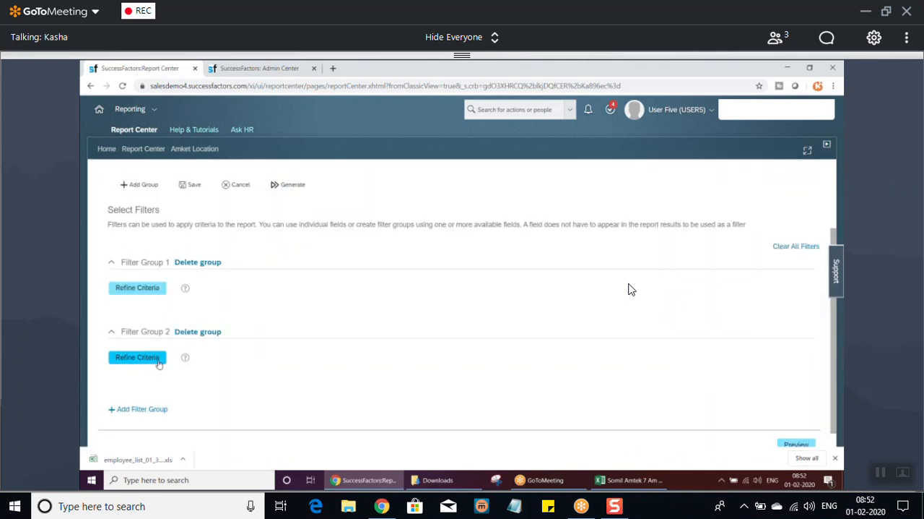
{"action": "left_click", "coordinate": [198, 332]}
Add a Location timezone filter to Filter Group 1 and define it by individually selected values.
{"action": "left_click", "coordinate": [132, 339]}
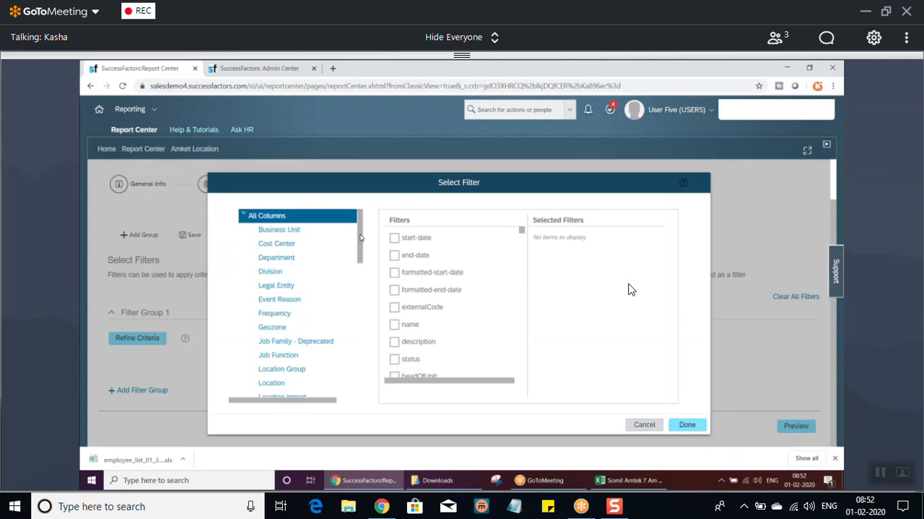
{"action": "scroll", "coordinate": [361, 238], "scroll_direction": "down", "scroll_amount": 1}
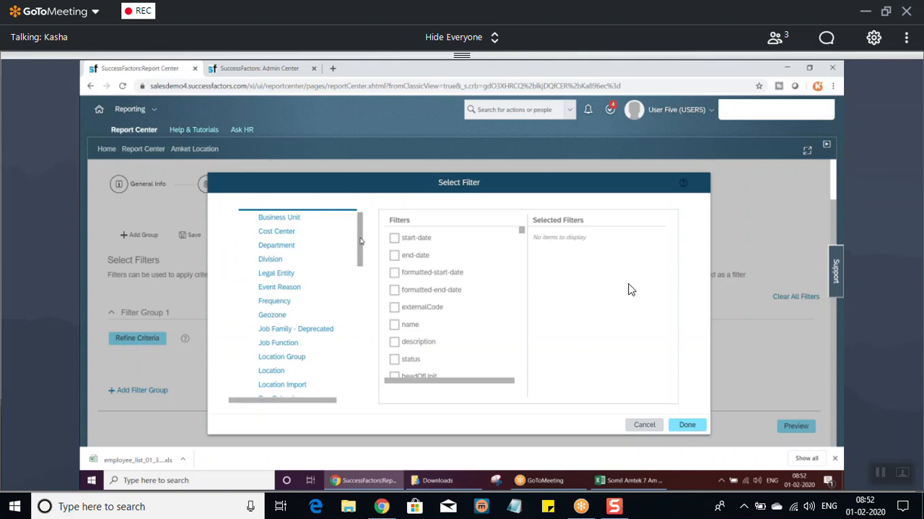
{"action": "left_click", "coordinate": [271, 370]}
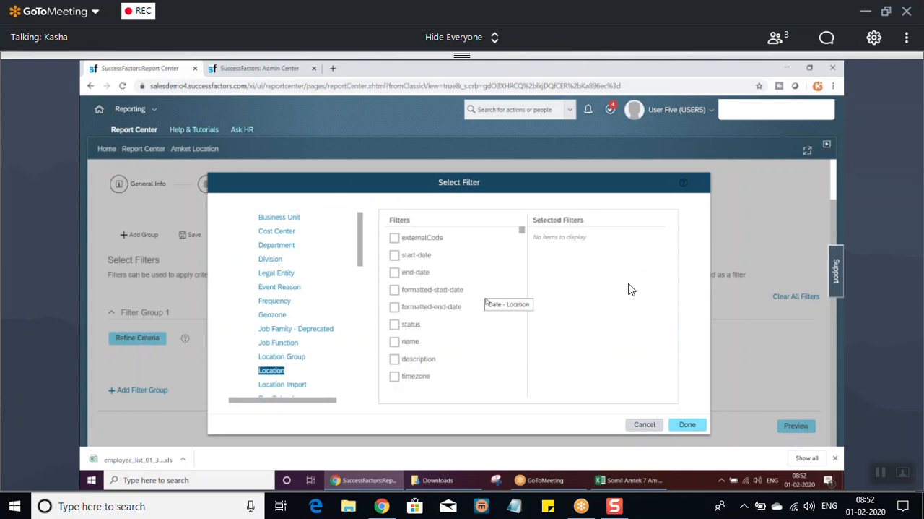
{"action": "left_click", "coordinate": [394, 376]}
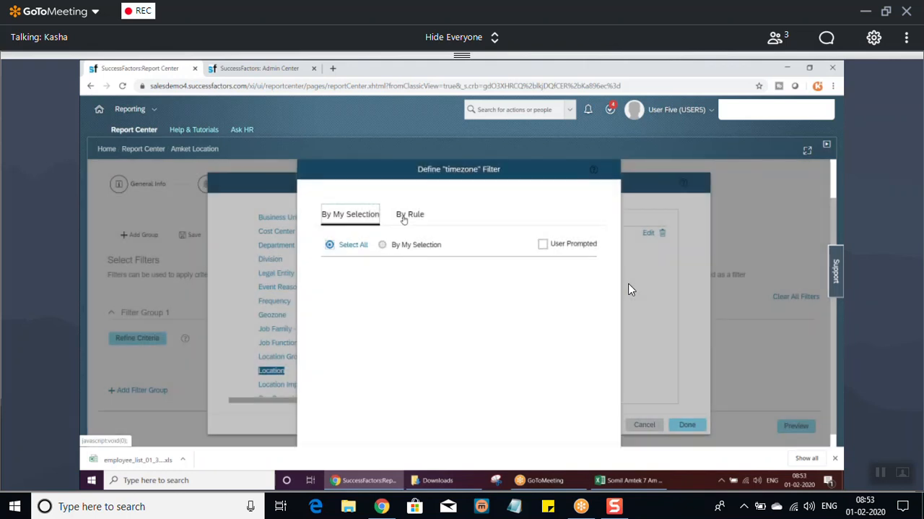
{"action": "left_click", "coordinate": [383, 245]}
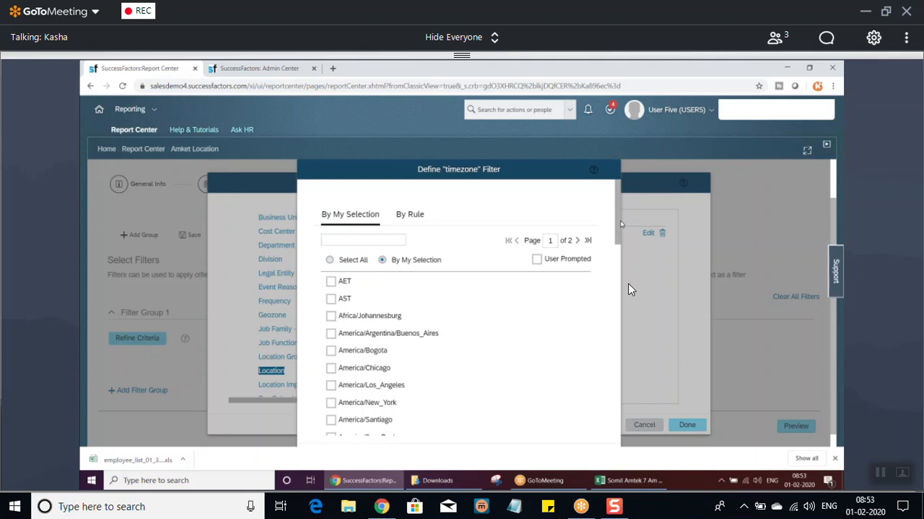
Include all the Asia time zones in the timezone filter, from Asia/Bangkok through Asia/Tokyo.
{"action": "scroll", "coordinate": [624, 275], "scroll_direction": "down", "scroll_amount": 3}
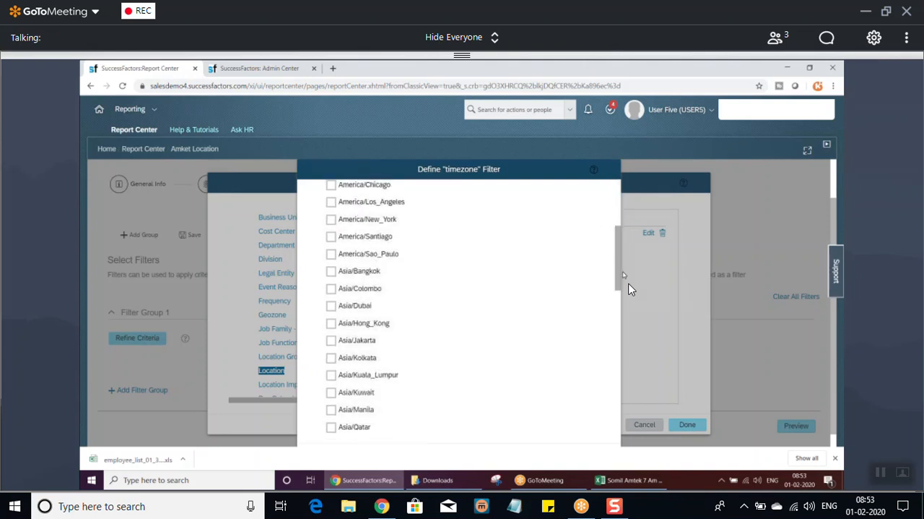
{"action": "left_click", "coordinate": [330, 272]}
{"action": "left_click", "coordinate": [331, 288]}
{"action": "left_click", "coordinate": [332, 305]}
{"action": "left_click", "coordinate": [332, 323]}
{"action": "left_click", "coordinate": [332, 340]}
{"action": "left_click", "coordinate": [331, 357]}
{"action": "left_click", "coordinate": [332, 375]}
{"action": "left_click", "coordinate": [331, 392]}
{"action": "left_click", "coordinate": [332, 410]}
{"action": "left_click", "coordinate": [331, 427]}
{"action": "left_click_drag", "start_coordinate": [618, 255], "coordinate": [619, 296]}
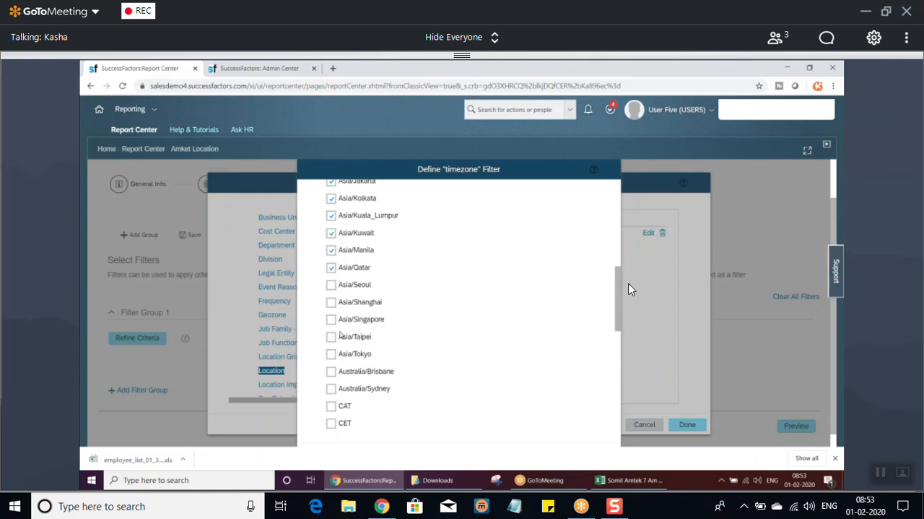
{"action": "left_click", "coordinate": [331, 284]}
{"action": "left_click", "coordinate": [331, 302]}
{"action": "left_click", "coordinate": [331, 319]}
{"action": "left_click", "coordinate": [330, 336]}
{"action": "left_click", "coordinate": [331, 354]}
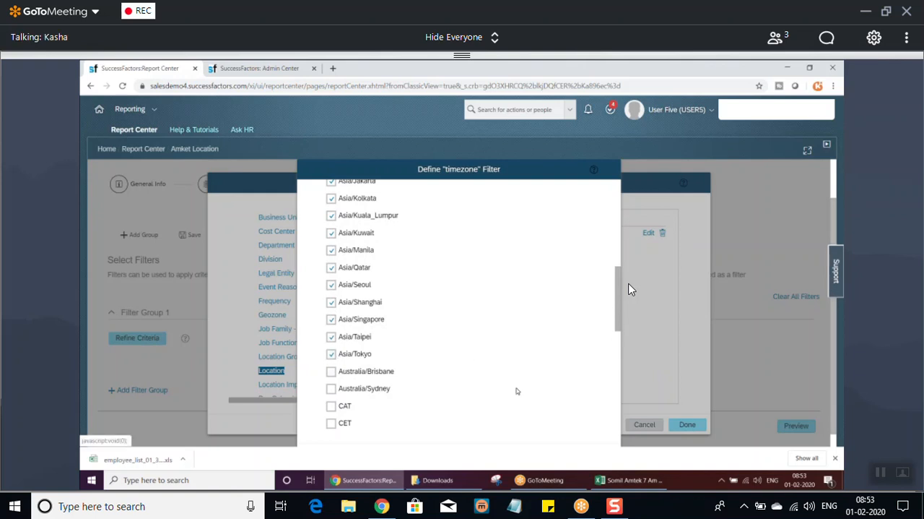
Look at the By Rule option of the timezone filter and return to By My Selection.
{"action": "left_click_drag", "start_coordinate": [619, 315], "coordinate": [588, 183]}
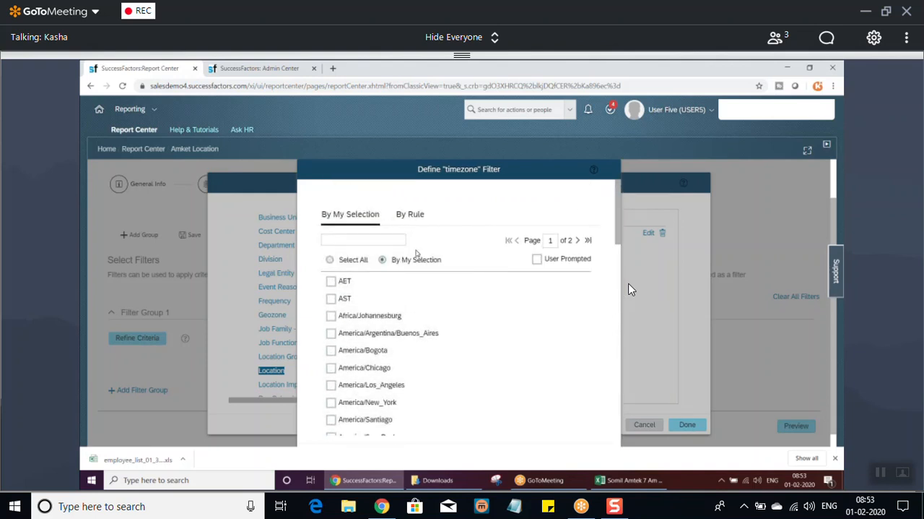
{"action": "left_click_drag", "start_coordinate": [618, 221], "coordinate": [586, 208]}
{"action": "left_click", "coordinate": [411, 215]}
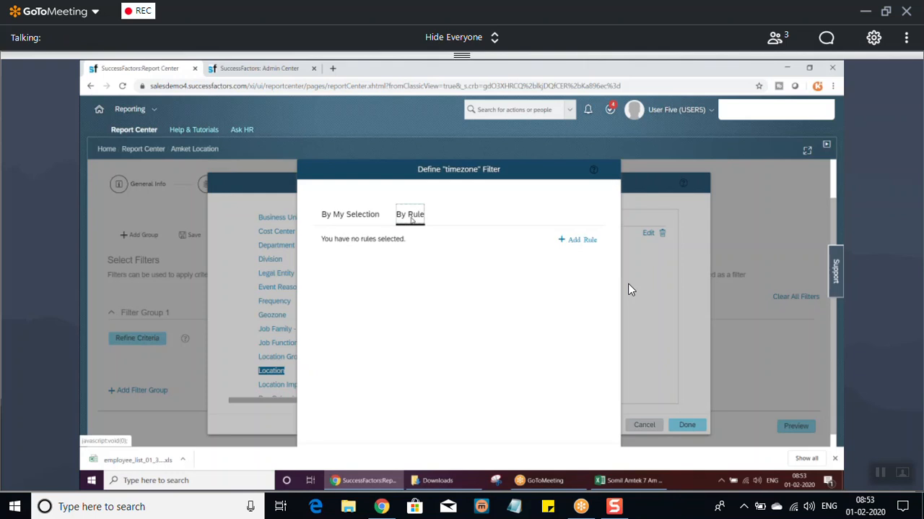
{"action": "left_click", "coordinate": [350, 214]}
{"action": "left_click_drag", "start_coordinate": [619, 210], "coordinate": [609, 183]}
{"action": "left_click_drag", "start_coordinate": [835, 206], "coordinate": [841, 233]}
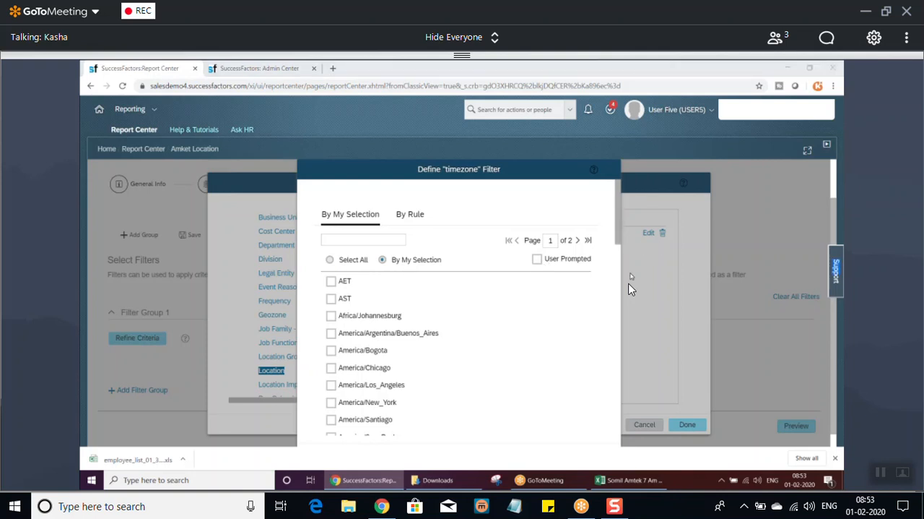
Confirm the timezone filter definition and apply it to Filter Group 1.
{"action": "left_click_drag", "start_coordinate": [618, 207], "coordinate": [630, 438]}
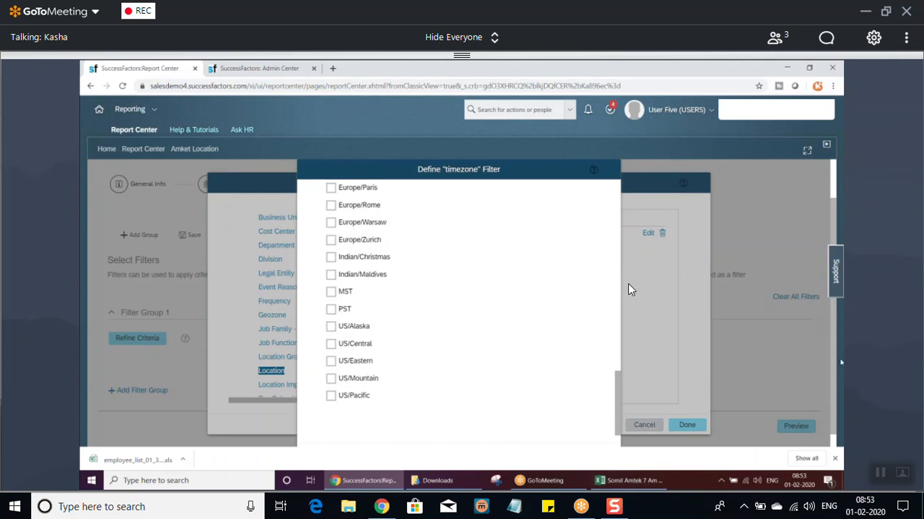
{"action": "left_click_drag", "start_coordinate": [834, 415], "coordinate": [835, 436]}
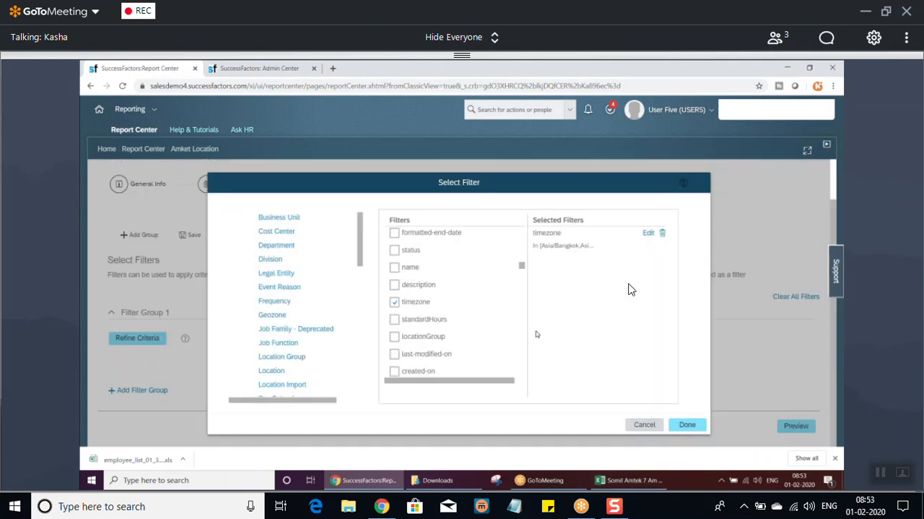
{"action": "left_click", "coordinate": [694, 428]}
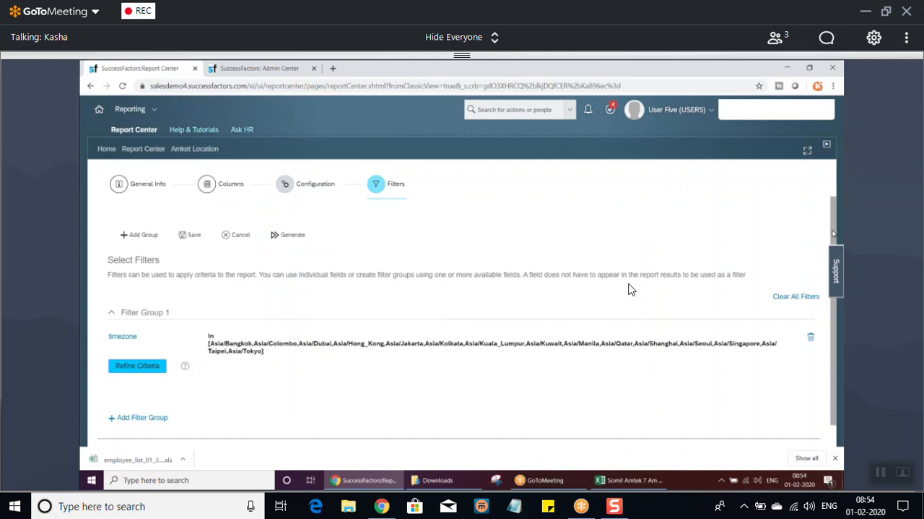
Preview the Amket Location report with the timezone filter applied and close the preview.
{"action": "scroll", "coordinate": [833, 220], "scroll_direction": "down", "scroll_amount": 2}
{"action": "left_click", "coordinate": [797, 426]}
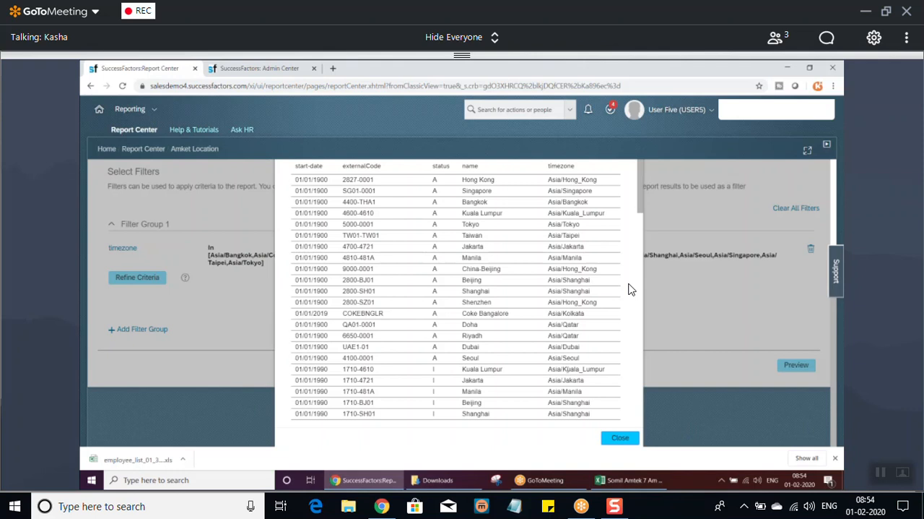
{"action": "left_click", "coordinate": [620, 438]}
Save the Amket Location report, generate its full output and close the results.
{"action": "left_click", "coordinate": [190, 207]}
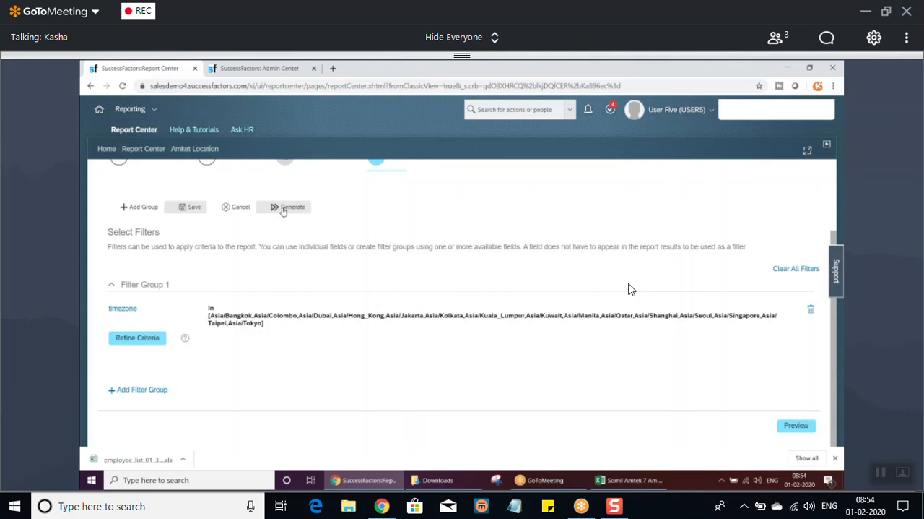
{"action": "left_click", "coordinate": [283, 209]}
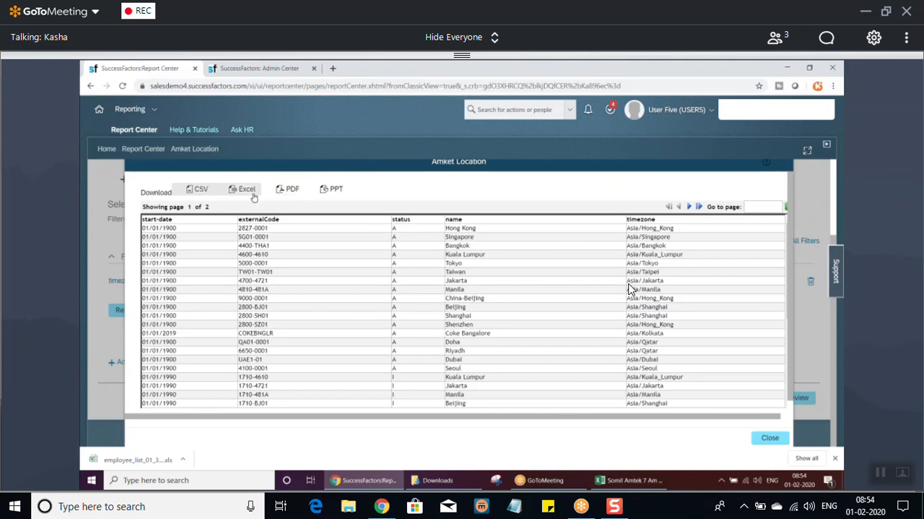
{"action": "left_click", "coordinate": [770, 437]}
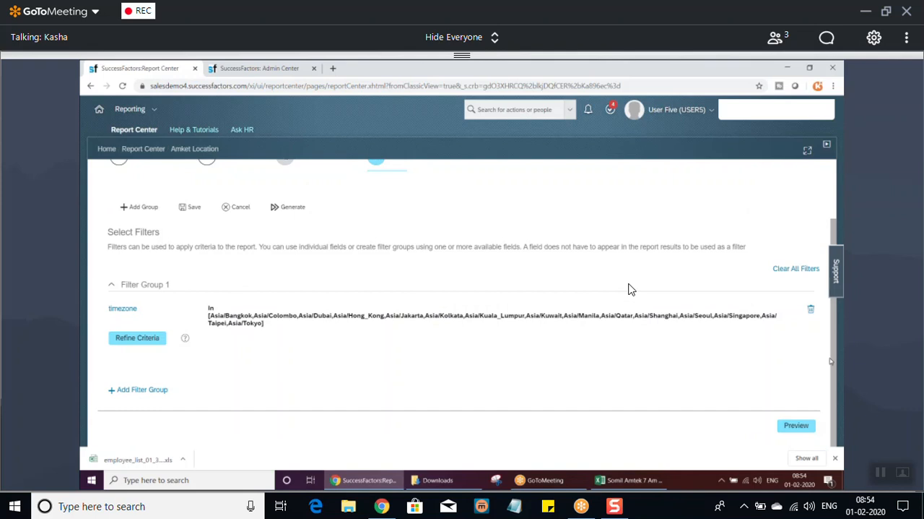
Return to the Report Center and review the actions available for the Amket Location report.
{"action": "scroll", "coordinate": [628, 289], "scroll_direction": "up", "scroll_amount": 2}
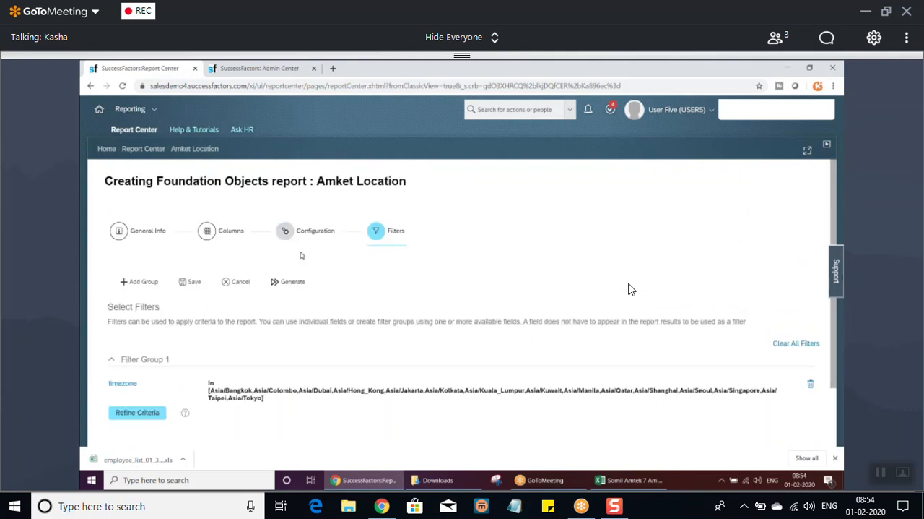
{"action": "left_click", "coordinate": [137, 149]}
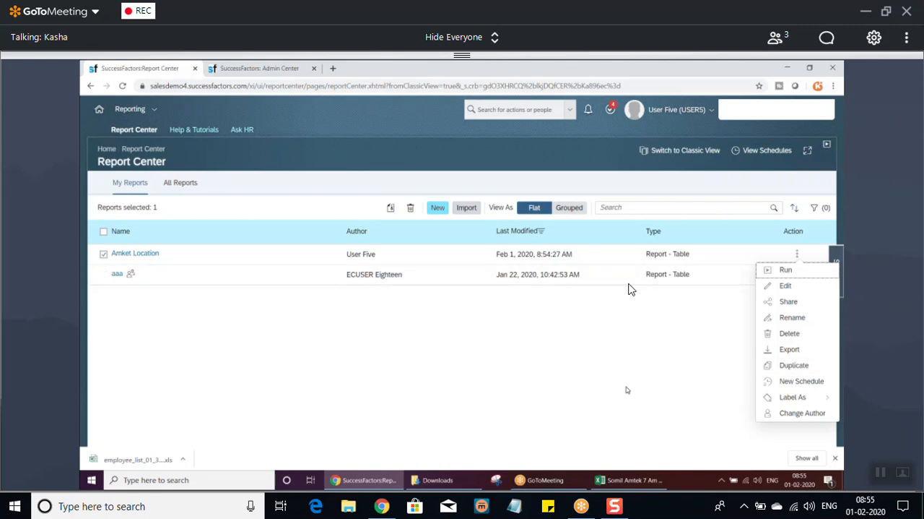
{"action": "left_click", "coordinate": [433, 361]}
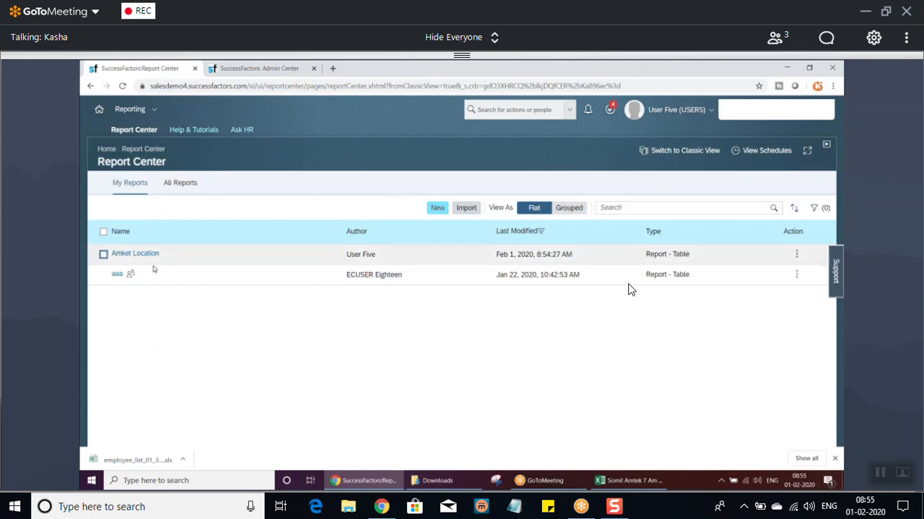
Create a new tile report based on the Foundation Objects domain.
{"action": "left_click", "coordinate": [437, 207]}
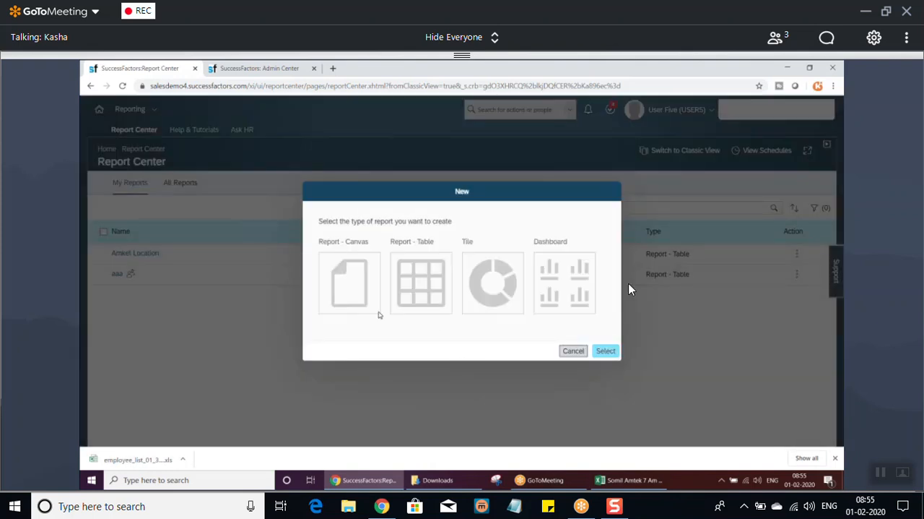
{"action": "left_click", "coordinate": [493, 284]}
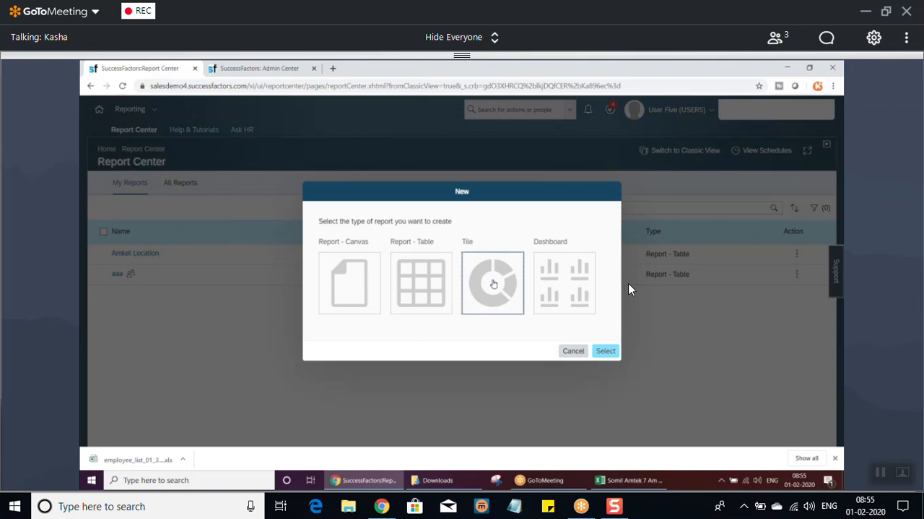
{"action": "left_click", "coordinate": [605, 351]}
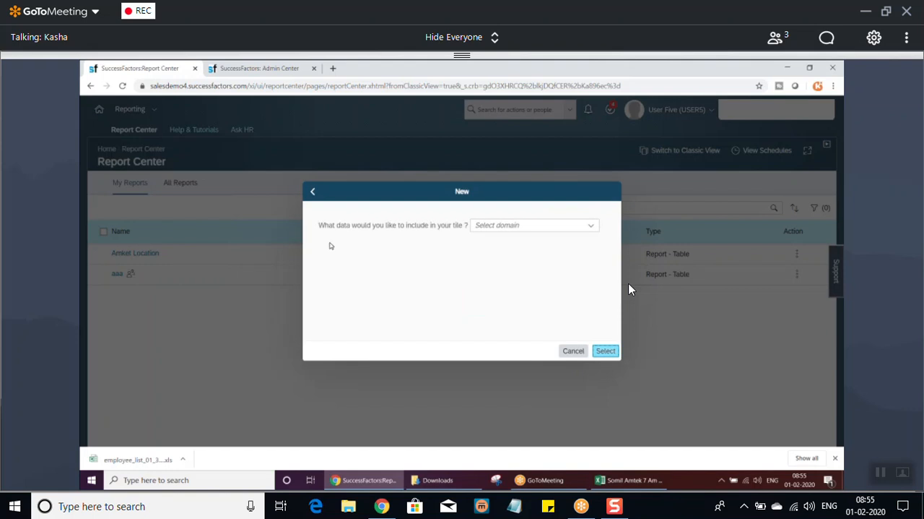
{"action": "left_click", "coordinate": [591, 225]}
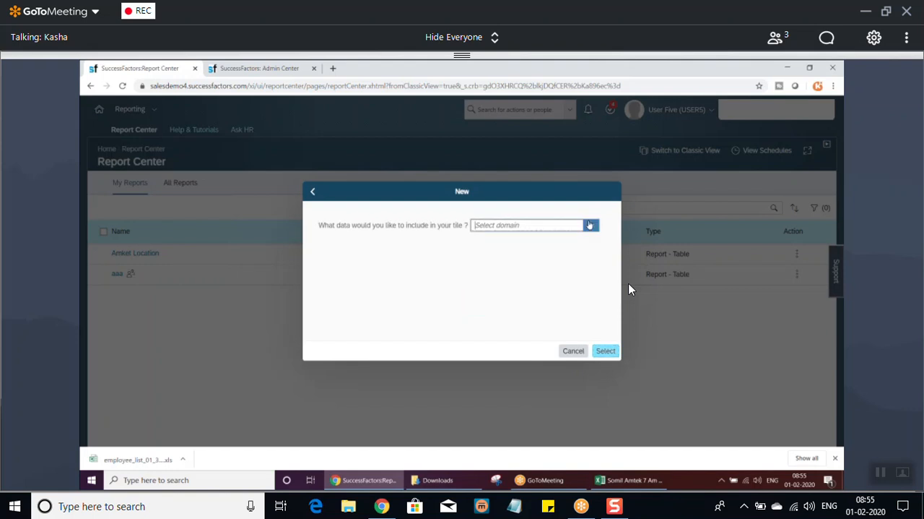
{"action": "left_click", "coordinate": [510, 319]}
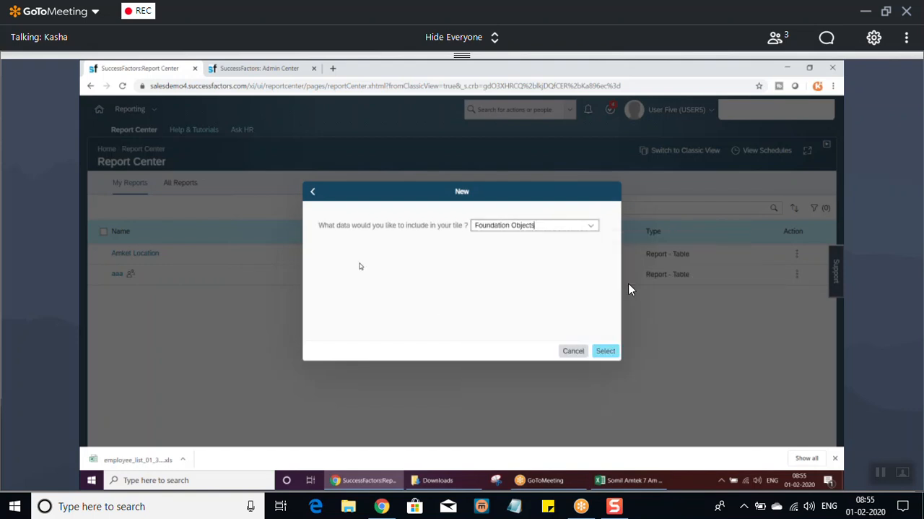
{"action": "left_click", "coordinate": [606, 350]}
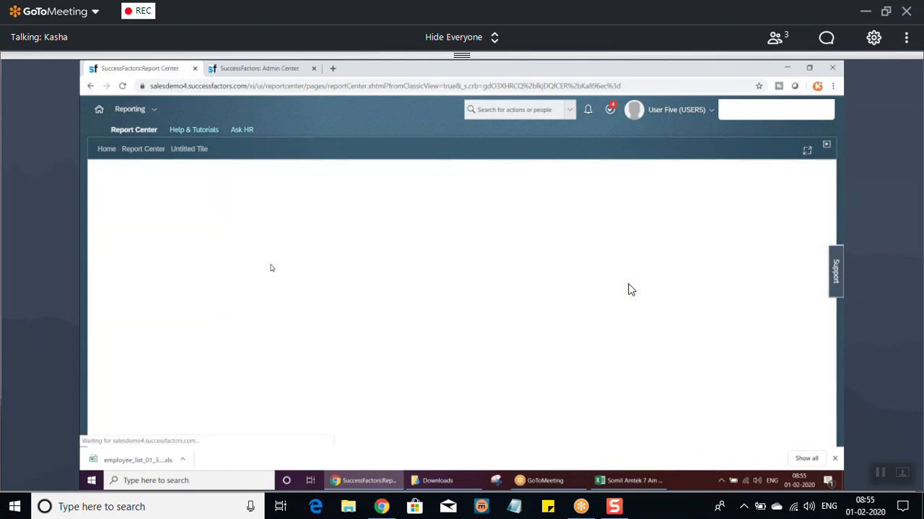
Name the tile Amket Tile Report, reuse the name as its description and continue to the chart data.
{"action": "left_click", "coordinate": [311, 247]}
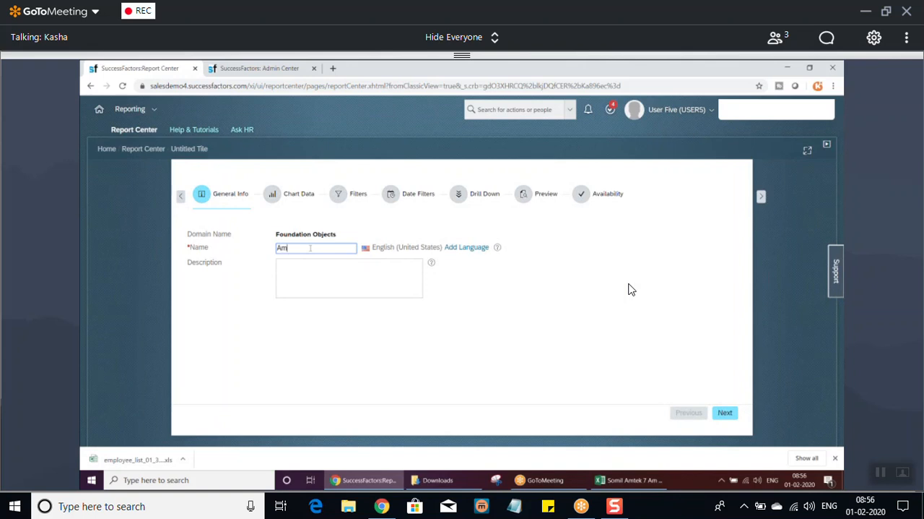
{"action": "type", "text": "Amket Tile Report"}
{"action": "key", "text": "ctrl+a"}
{"action": "key", "text": "ctrl+c"}
{"action": "left_click", "coordinate": [304, 280]}
{"action": "key", "text": "ctrl+v"}
{"action": "left_click", "coordinate": [732, 416]}
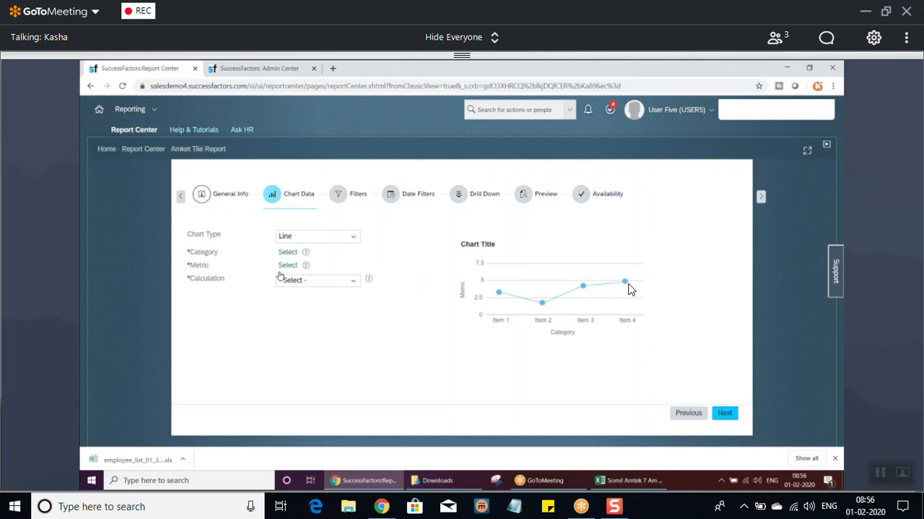
Try the Pie and Column chart types for the tile and settle on Pie.
{"action": "left_click", "coordinate": [354, 238]}
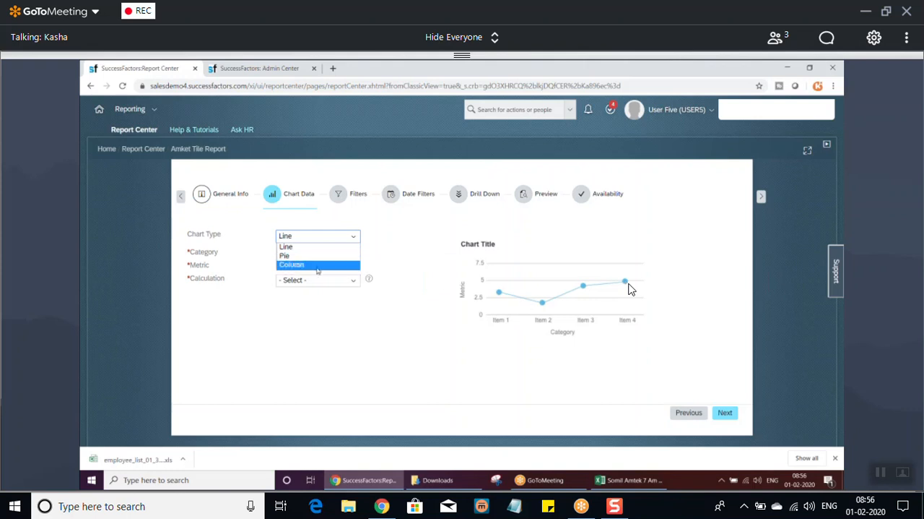
{"action": "left_click", "coordinate": [287, 256]}
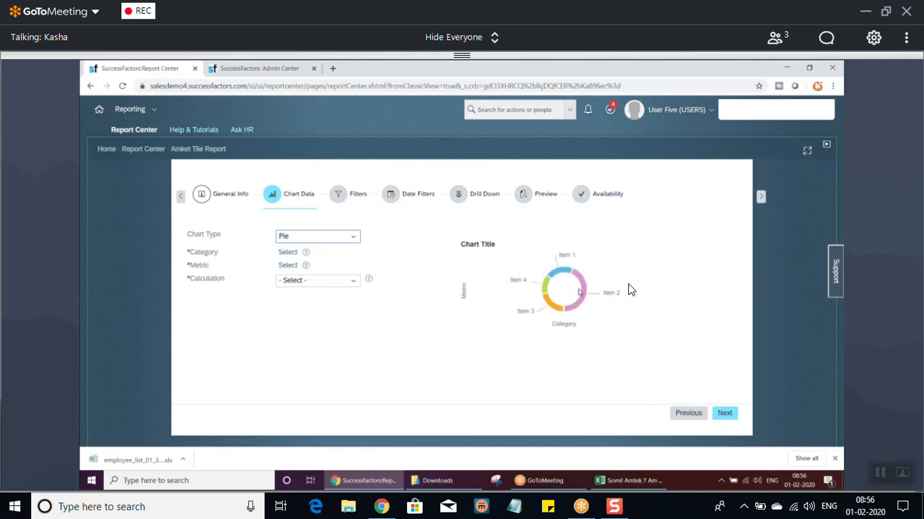
{"action": "left_click", "coordinate": [353, 239]}
{"action": "left_click", "coordinate": [302, 266]}
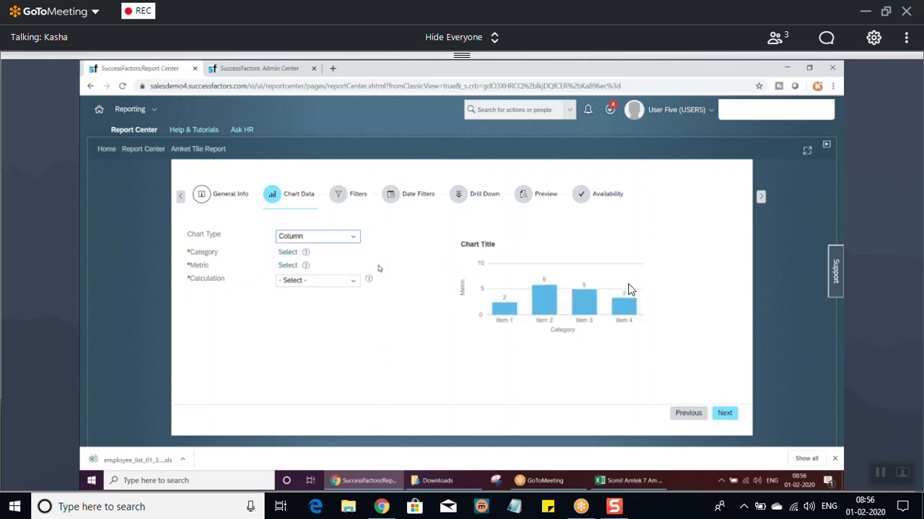
{"action": "left_click", "coordinate": [356, 238]}
{"action": "left_click", "coordinate": [289, 256]}
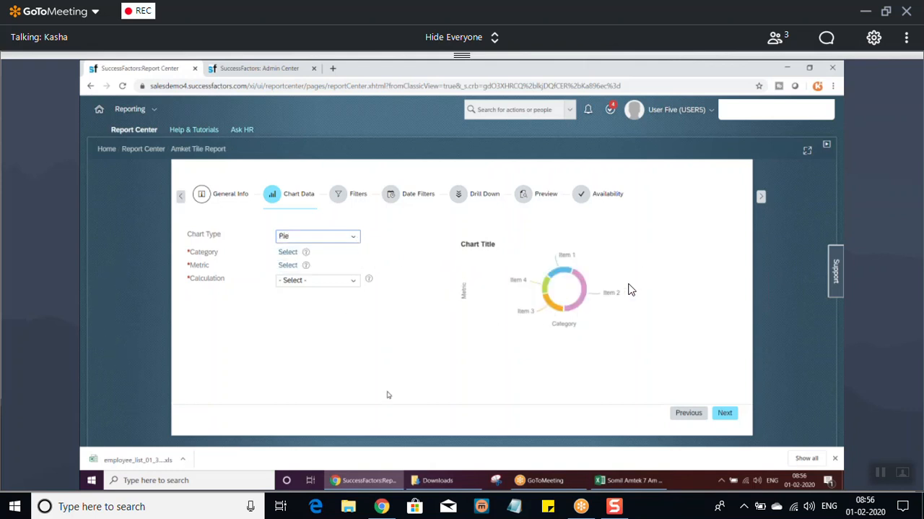
Set the pie chart's category to the name column of Location.
{"action": "left_click", "coordinate": [288, 252]}
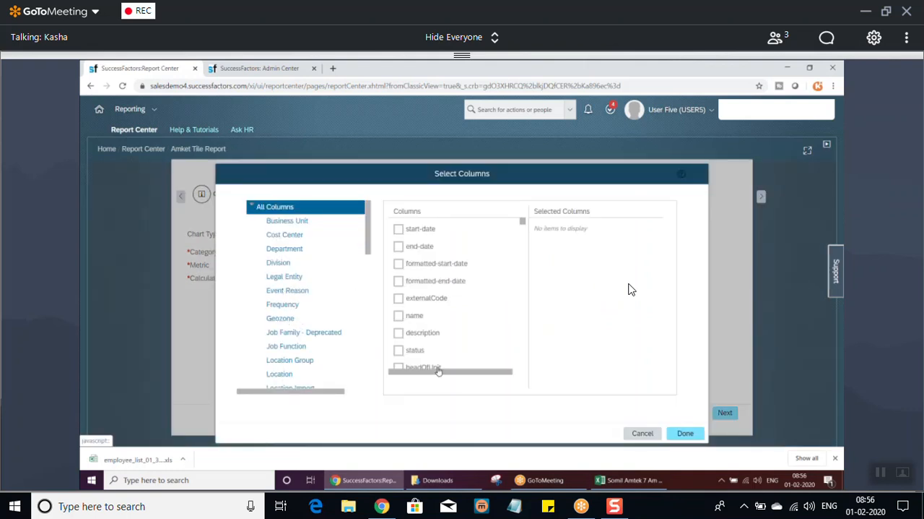
{"action": "left_click", "coordinate": [280, 372]}
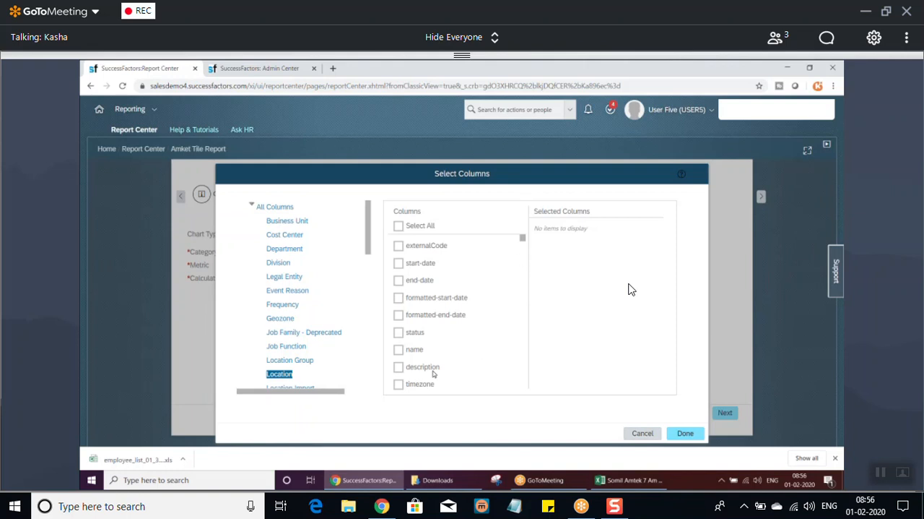
{"action": "left_click", "coordinate": [399, 349]}
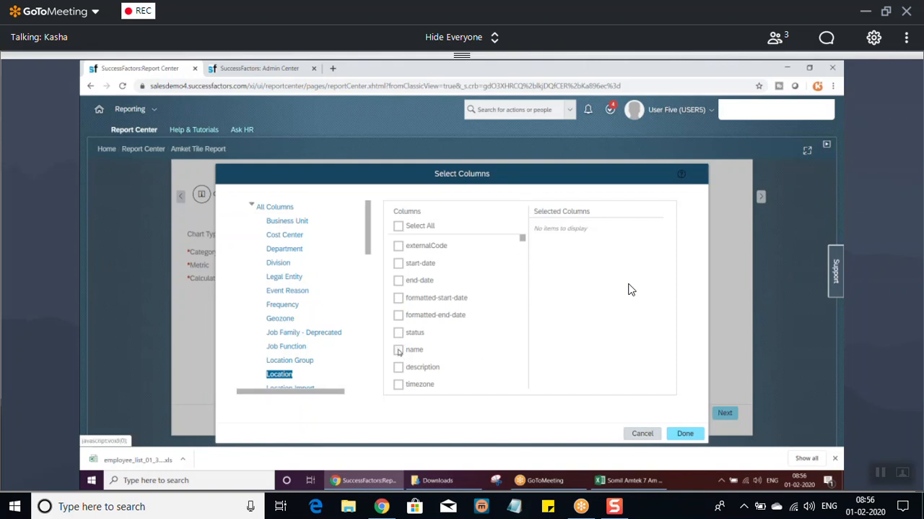
{"action": "left_click", "coordinate": [685, 433]}
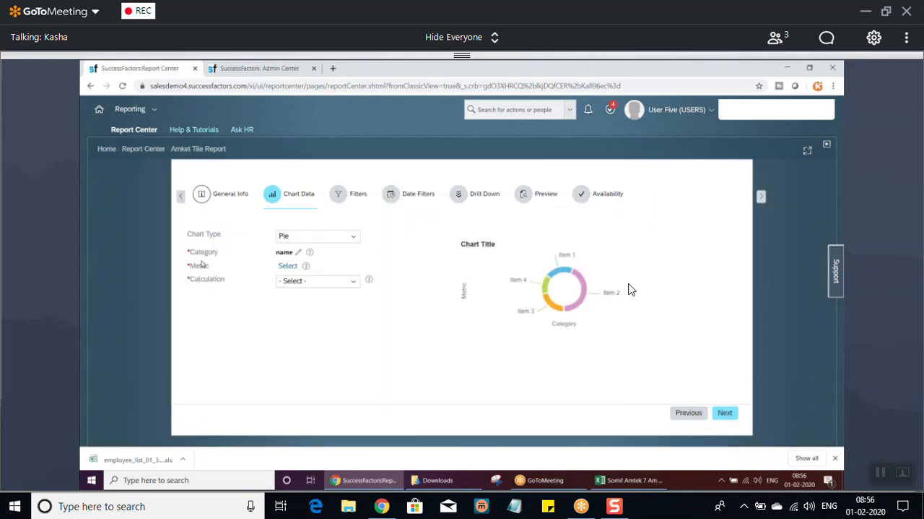
Set the pie chart's metric to the status column of Location, calculated as COUNT.
{"action": "left_click", "coordinate": [289, 267]}
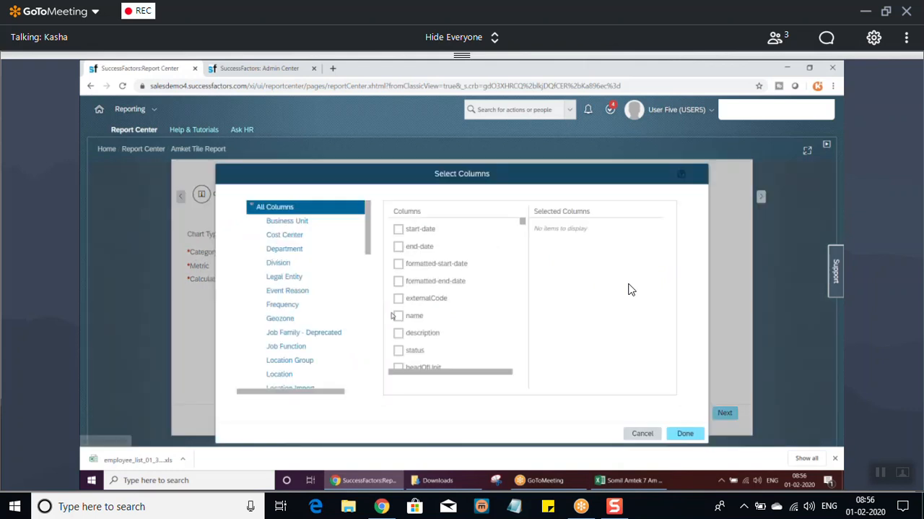
{"action": "left_click", "coordinate": [280, 374]}
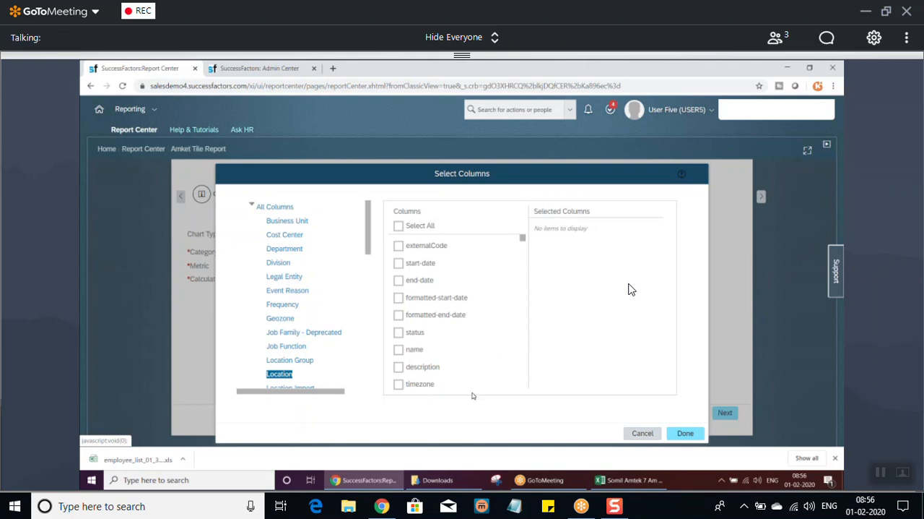
{"action": "scroll", "coordinate": [523, 240], "scroll_direction": "down", "scroll_amount": 1}
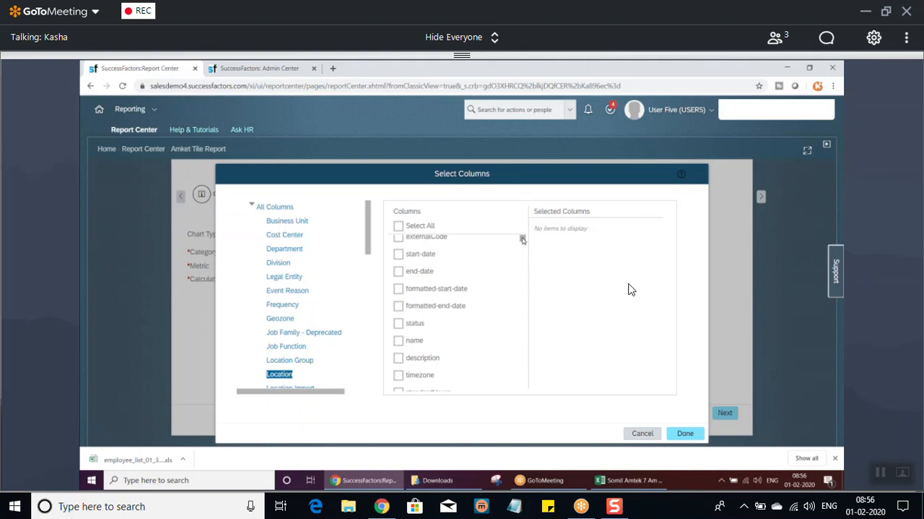
{"action": "left_click_drag", "start_coordinate": [523, 242], "coordinate": [523, 239]}
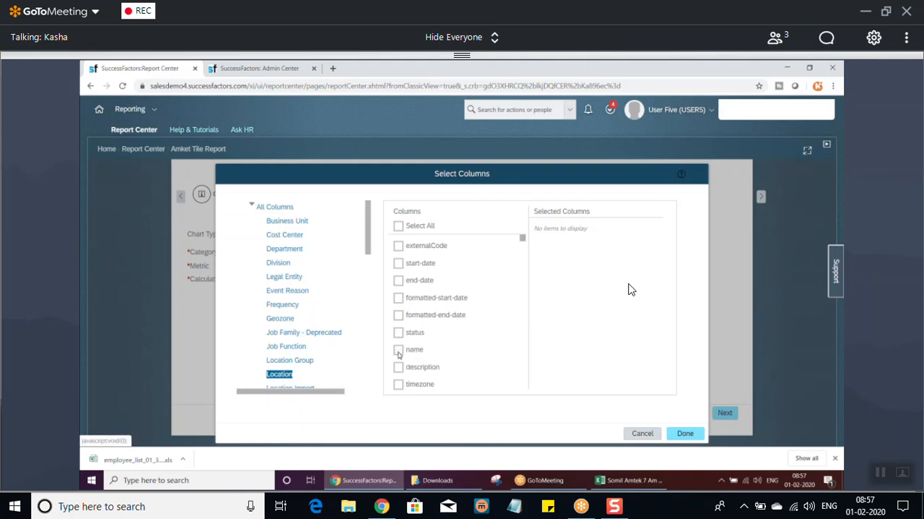
{"action": "left_click", "coordinate": [398, 386]}
{"action": "left_click", "coordinate": [398, 384]}
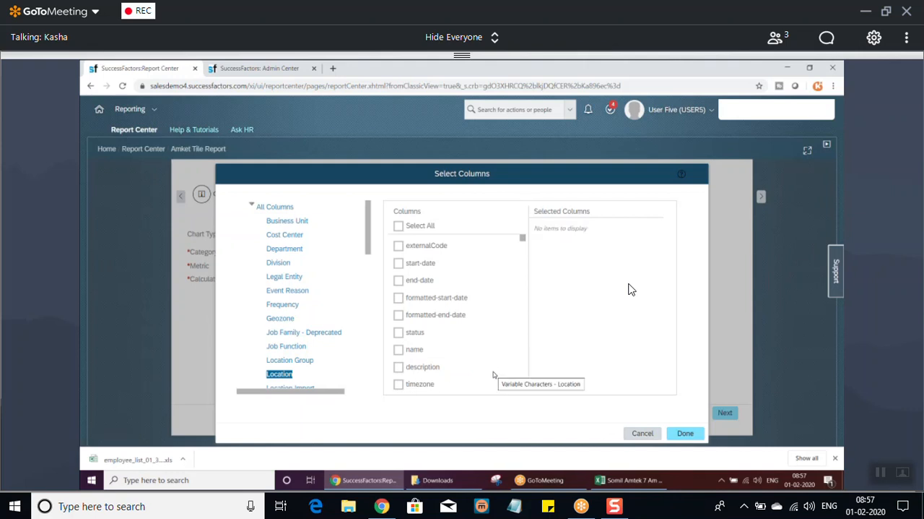
{"action": "left_click", "coordinate": [399, 333]}
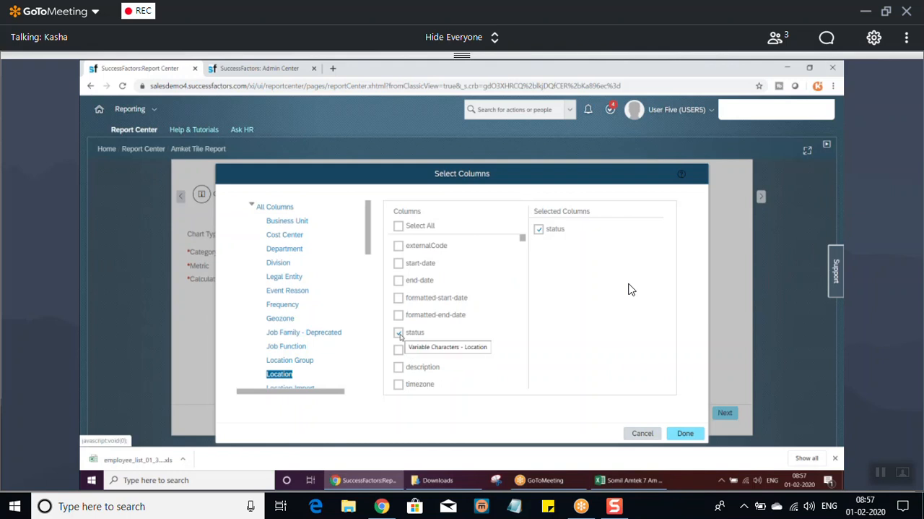
{"action": "left_click", "coordinate": [685, 432]}
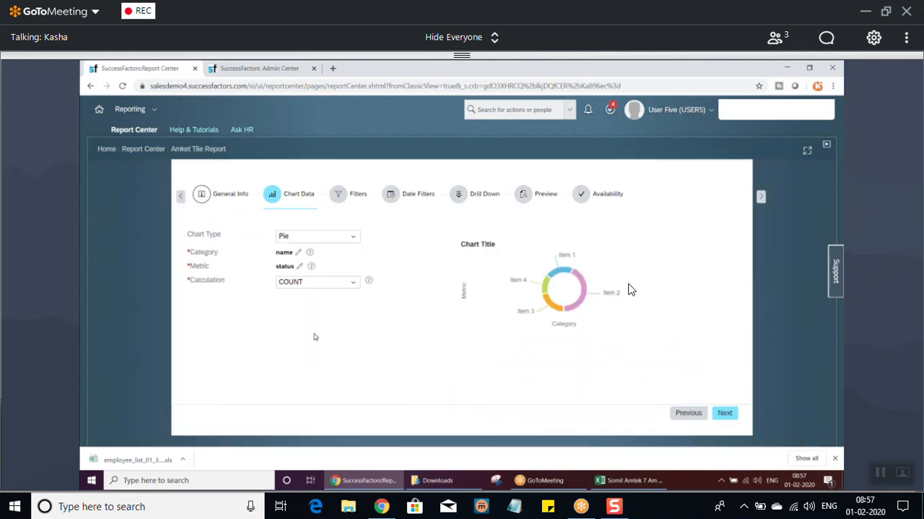
Continue to the tile's filters, add a second filter group and delete it again.
{"action": "left_click", "coordinate": [724, 412]}
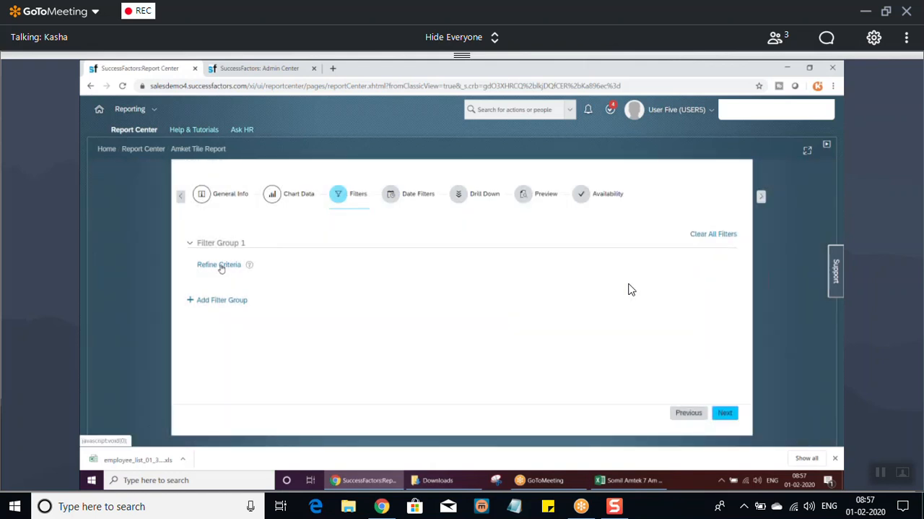
{"action": "left_click", "coordinate": [219, 301]}
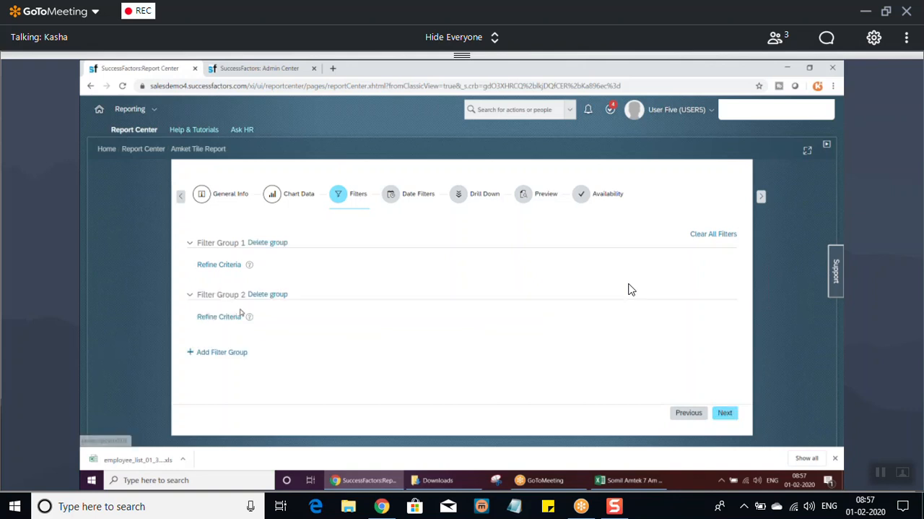
{"action": "left_click", "coordinate": [286, 296]}
Add the Location start-date column as a filter in Filter Group 1 with all values selected.
{"action": "left_click", "coordinate": [219, 265]}
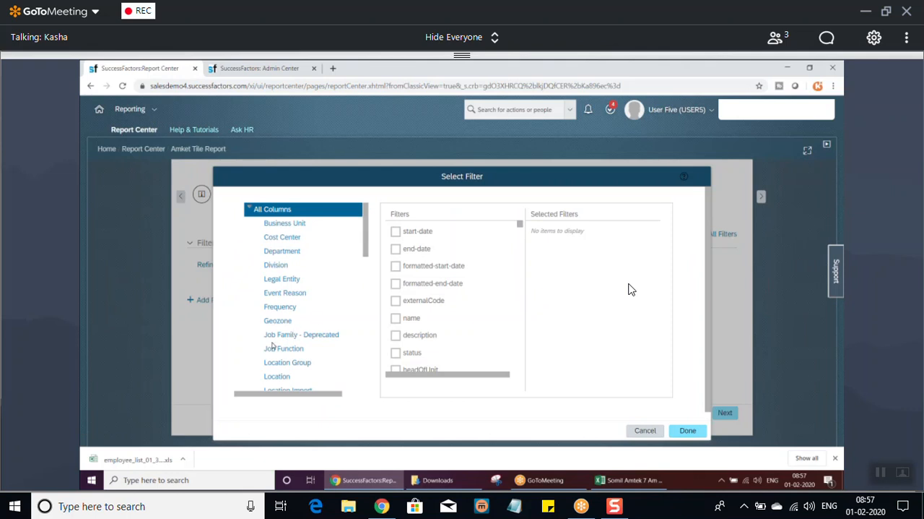
{"action": "left_click", "coordinate": [340, 379]}
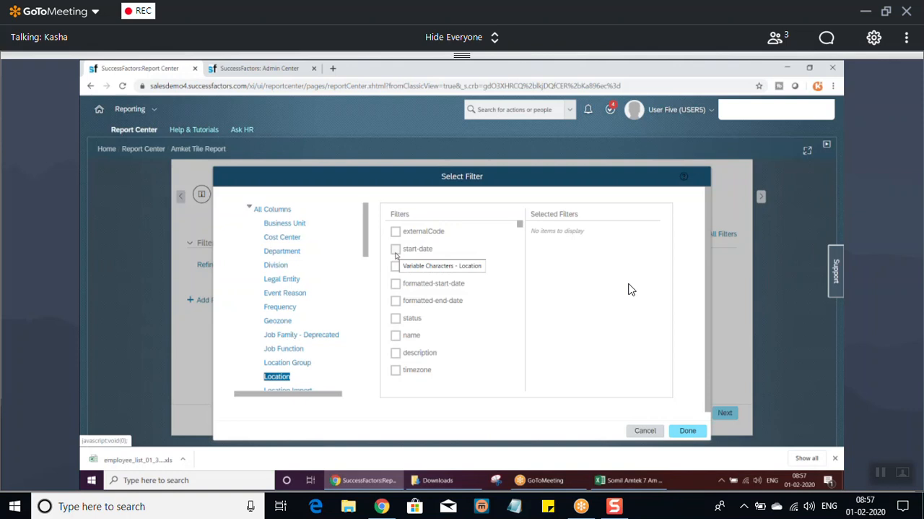
{"action": "left_click", "coordinate": [396, 249]}
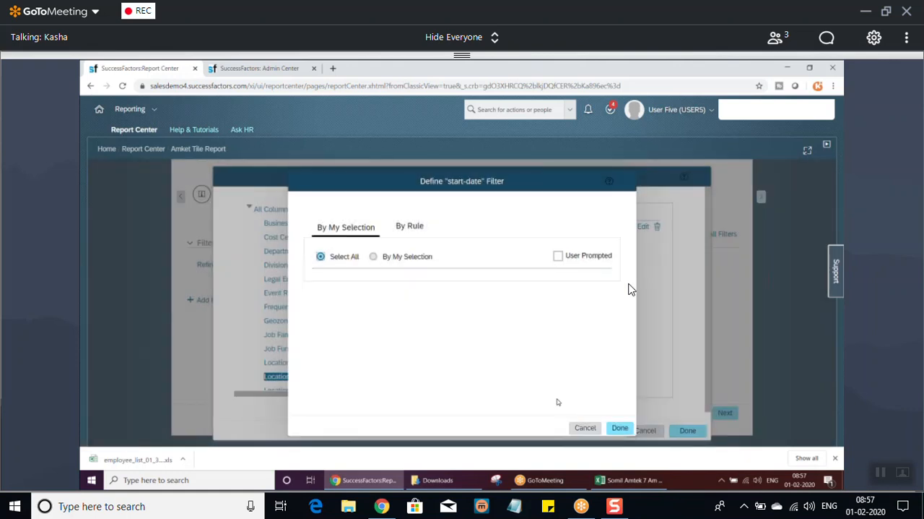
{"action": "left_click", "coordinate": [621, 428]}
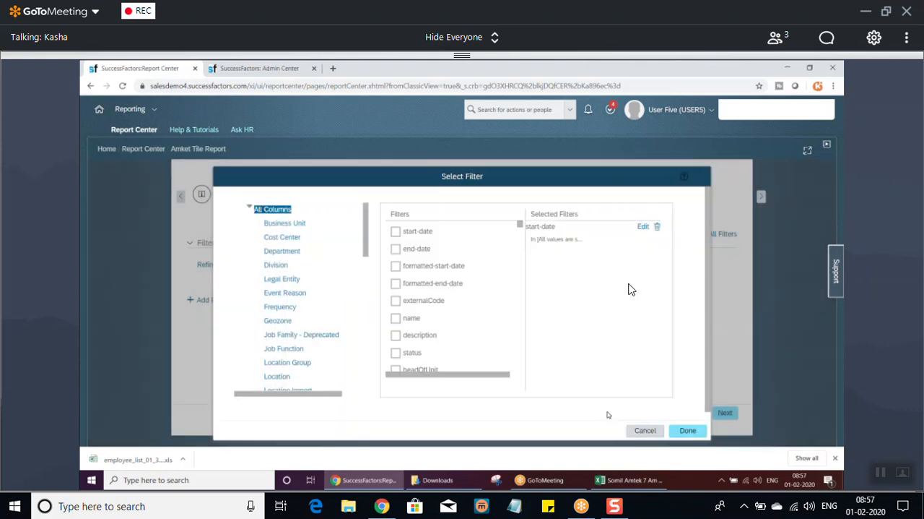
Add the name column from All Columns as a filter with all values selected and apply the chosen filters to Filter Group 1.
{"action": "left_click", "coordinate": [396, 318]}
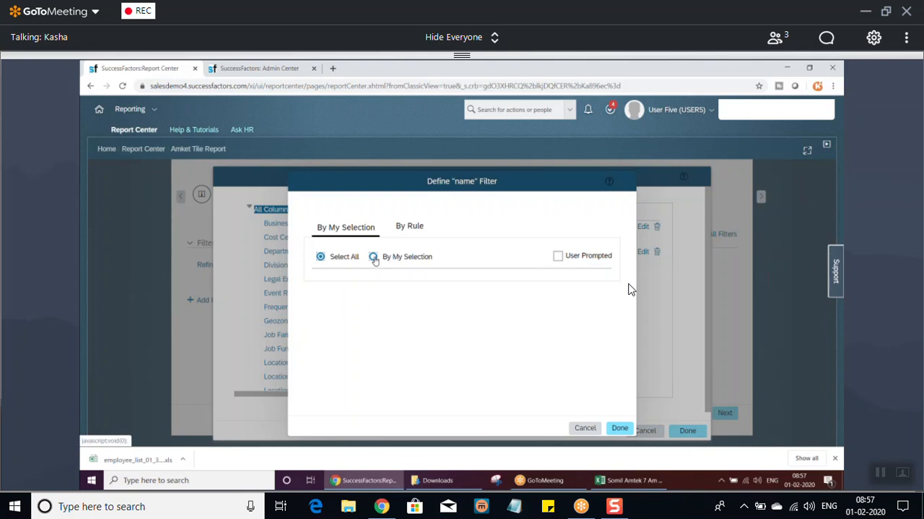
{"action": "left_click", "coordinate": [373, 257]}
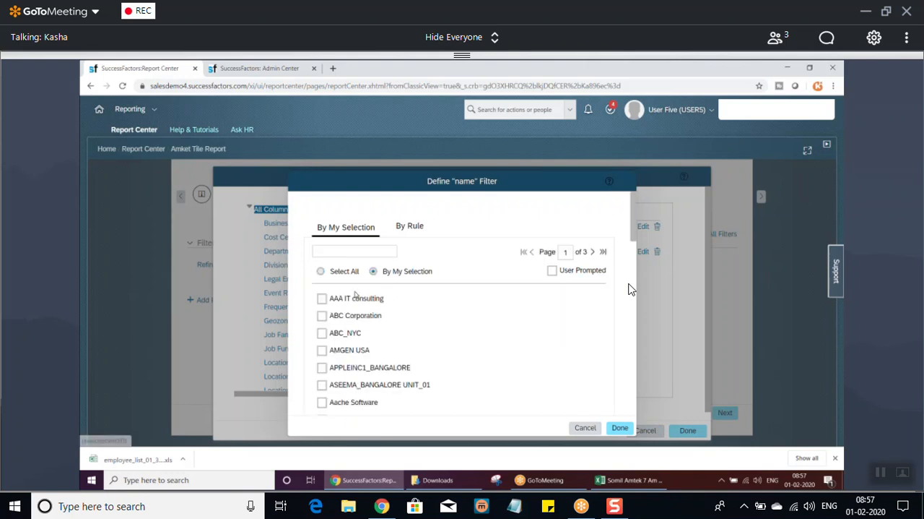
{"action": "left_click", "coordinate": [320, 256]}
{"action": "left_click", "coordinate": [615, 426]}
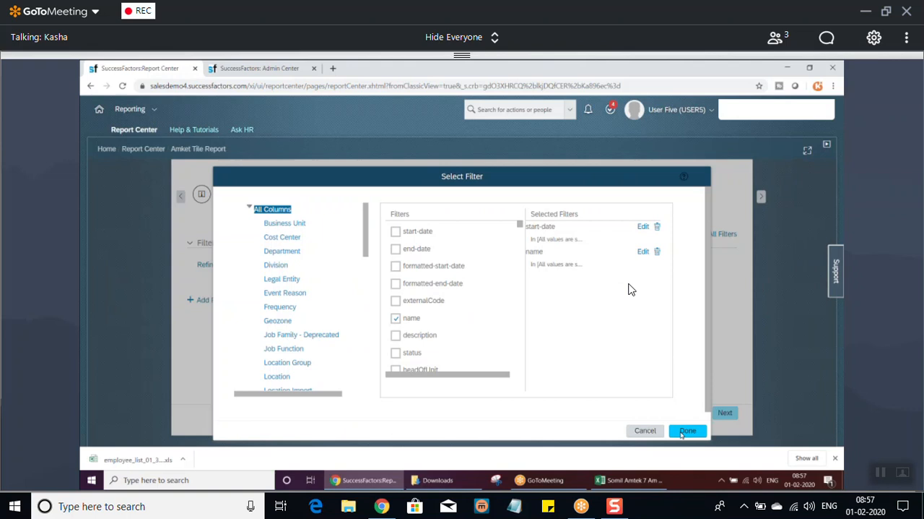
{"action": "left_click", "coordinate": [684, 431]}
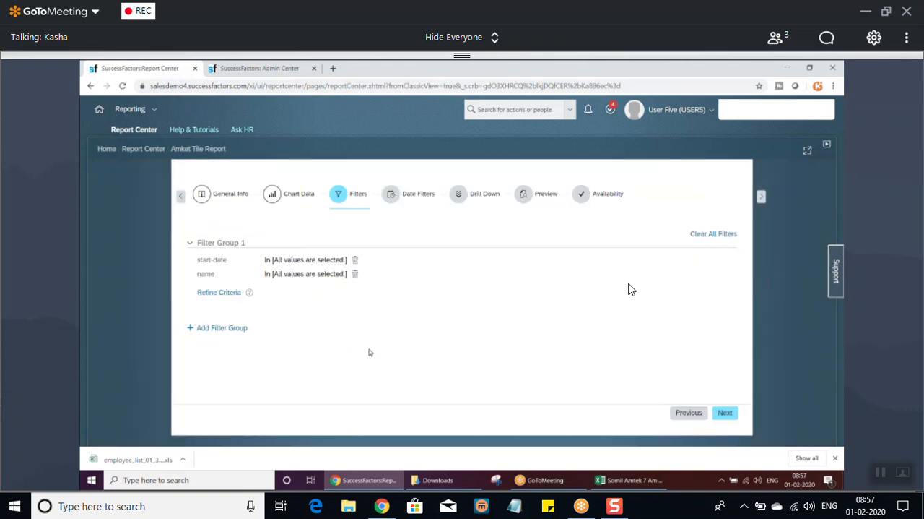
Remove the start-date filter from Filter Group 1 and open the tile's drill-down settings.
{"action": "left_click", "coordinate": [355, 260]}
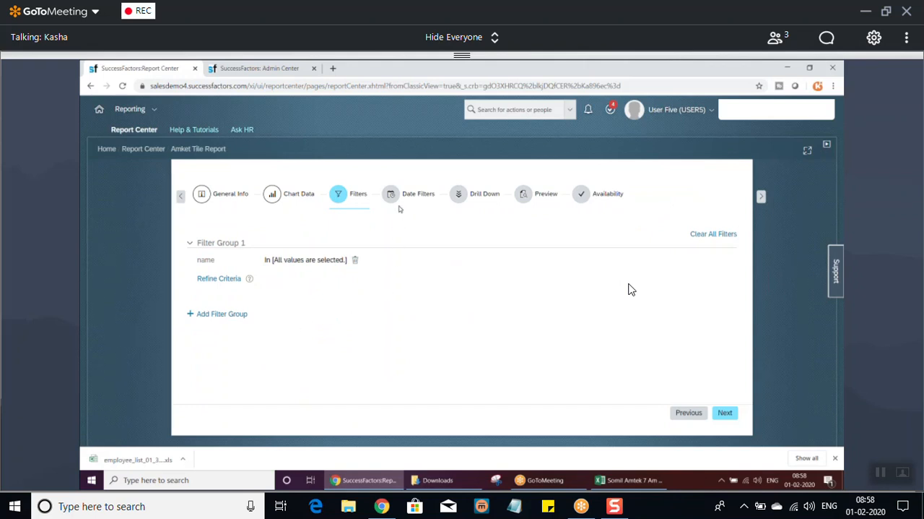
{"action": "left_click", "coordinate": [459, 196]}
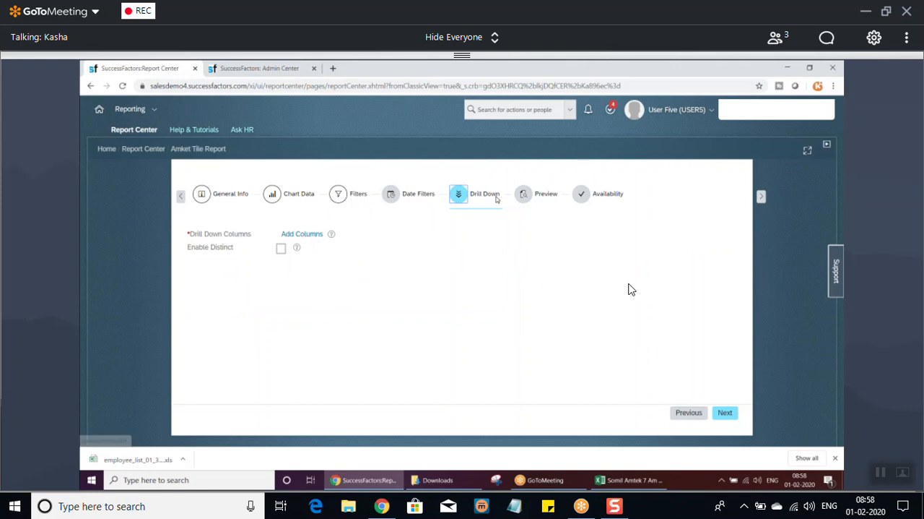
Add the Location columns externalCode, start-date, status, name, description and timezone as drill-down columns and continue to the tile preview.
{"action": "left_click", "coordinate": [525, 196]}
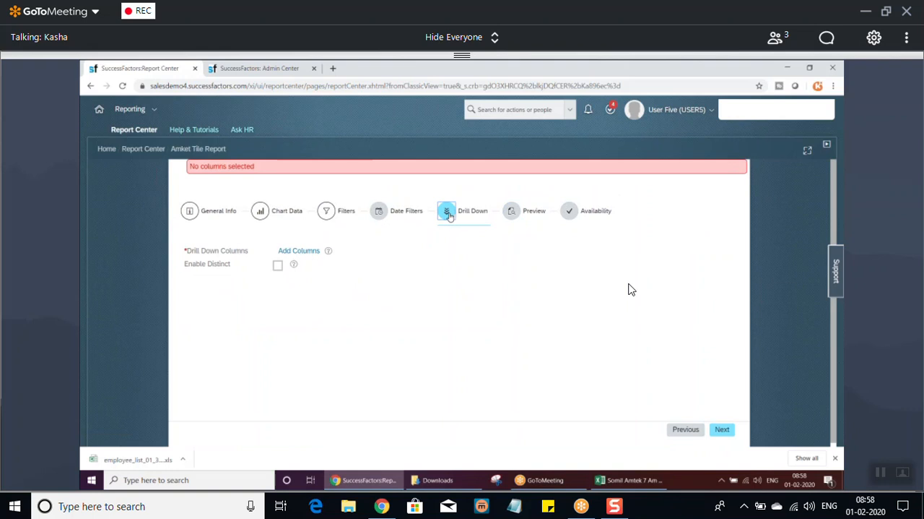
{"action": "left_click", "coordinate": [304, 251]}
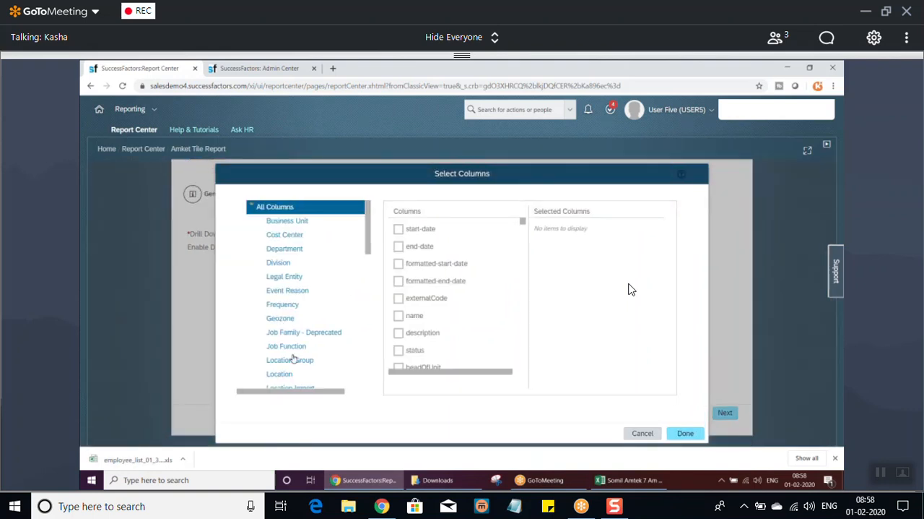
{"action": "left_click", "coordinate": [278, 374]}
{"action": "left_click", "coordinate": [398, 247]}
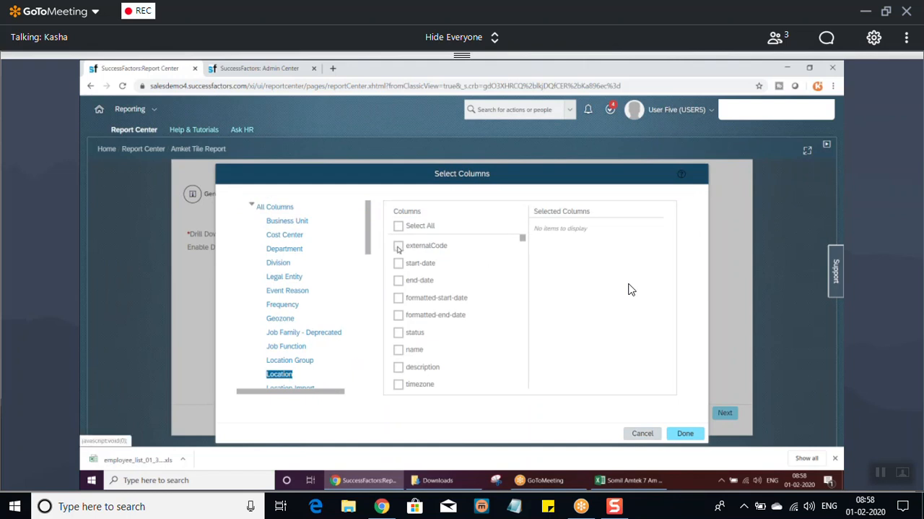
{"action": "left_click", "coordinate": [398, 264]}
{"action": "left_click", "coordinate": [399, 333]}
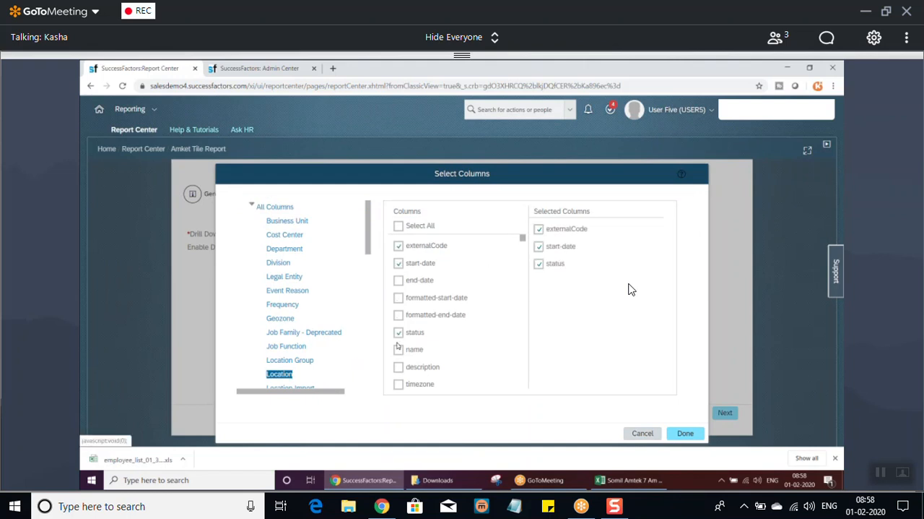
{"action": "left_click", "coordinate": [398, 349]}
{"action": "left_click", "coordinate": [399, 366]}
{"action": "left_click", "coordinate": [399, 384]}
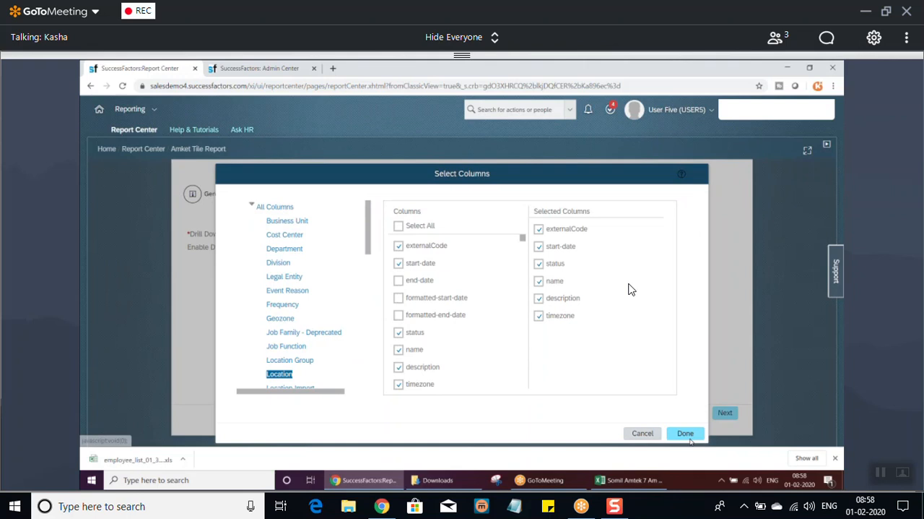
{"action": "left_click", "coordinate": [685, 432]}
{"action": "left_click", "coordinate": [727, 413]}
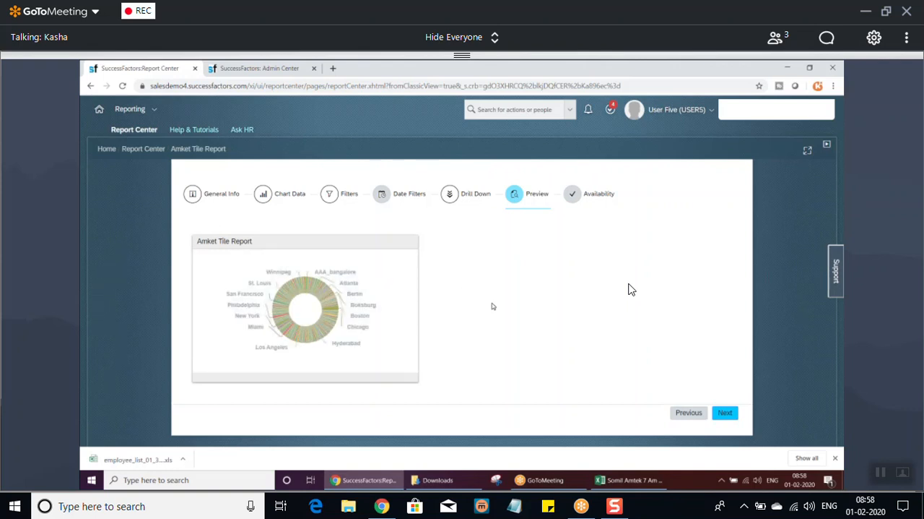
Open the previewed chart's drill-down, view the AAA_bangalore records and close the detail view.
{"action": "mouse_move", "coordinate": [274, 327]}
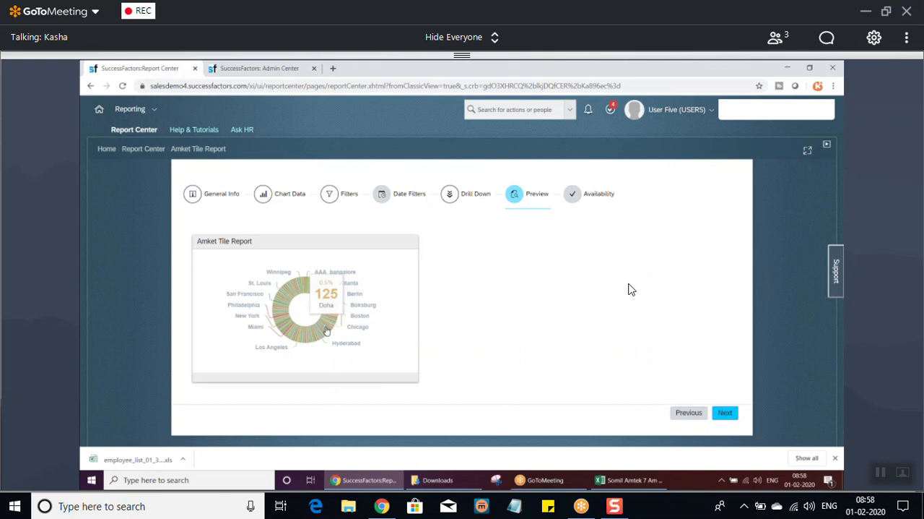
{"action": "left_click", "coordinate": [329, 325]}
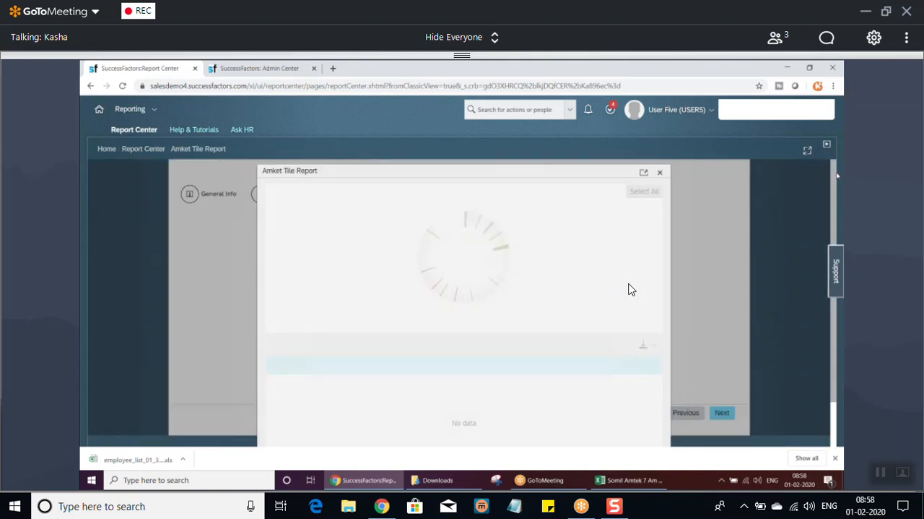
{"action": "scroll", "coordinate": [628, 290], "scroll_direction": "down", "scroll_amount": 1}
{"action": "scroll", "coordinate": [629, 290], "scroll_direction": "up", "scroll_amount": 1}
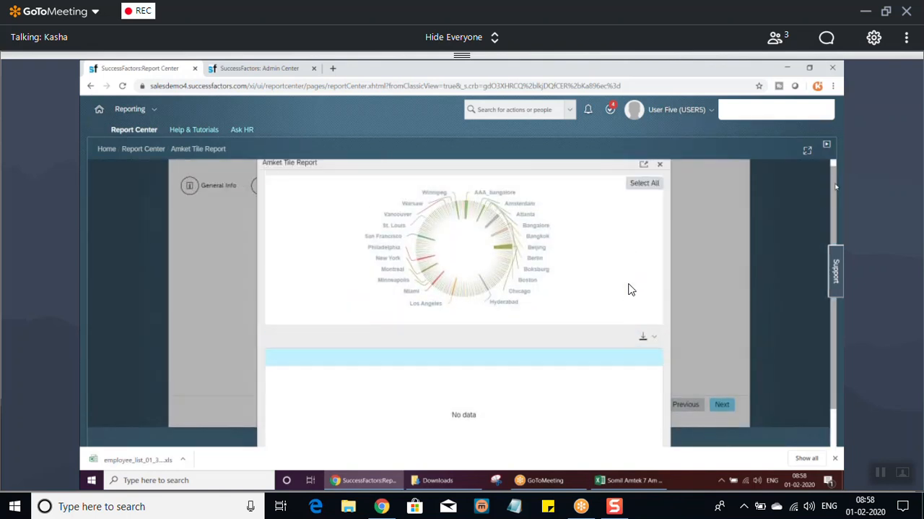
{"action": "mouse_move", "coordinate": [467, 210]}
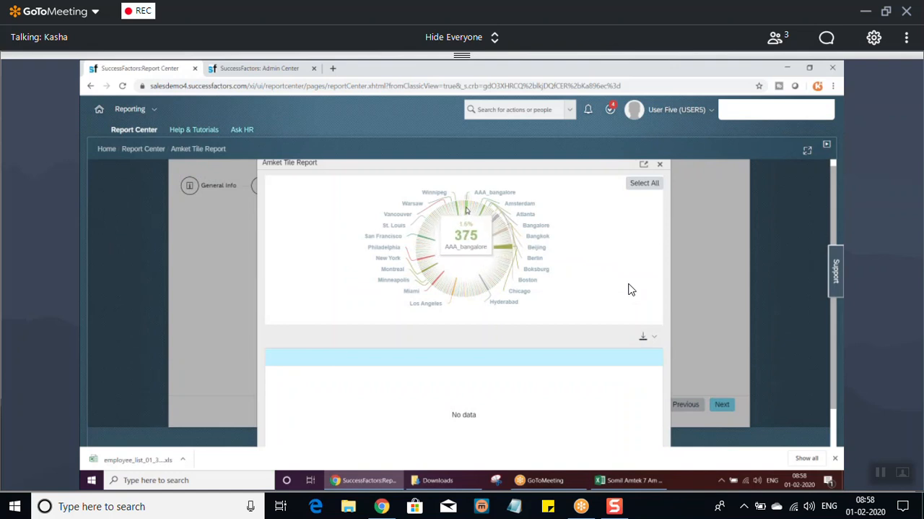
{"action": "left_click", "coordinate": [469, 215]}
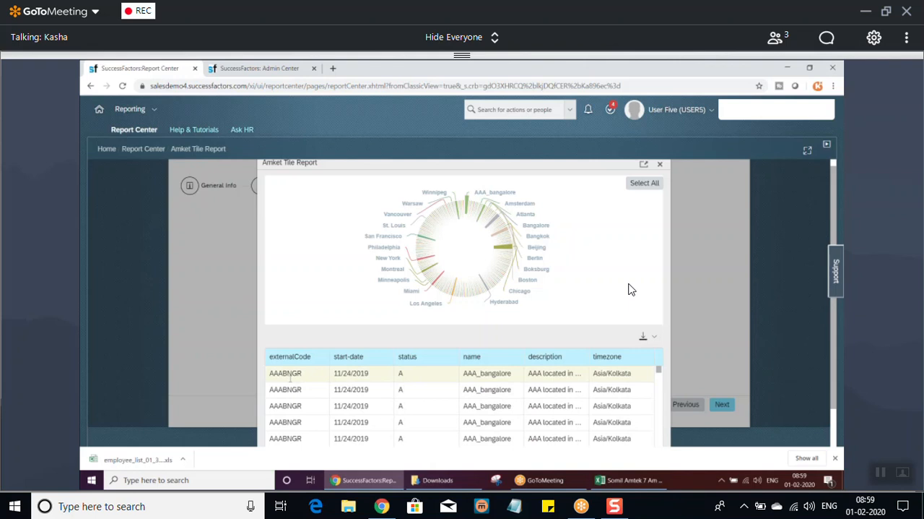
{"action": "mouse_move", "coordinate": [502, 207]}
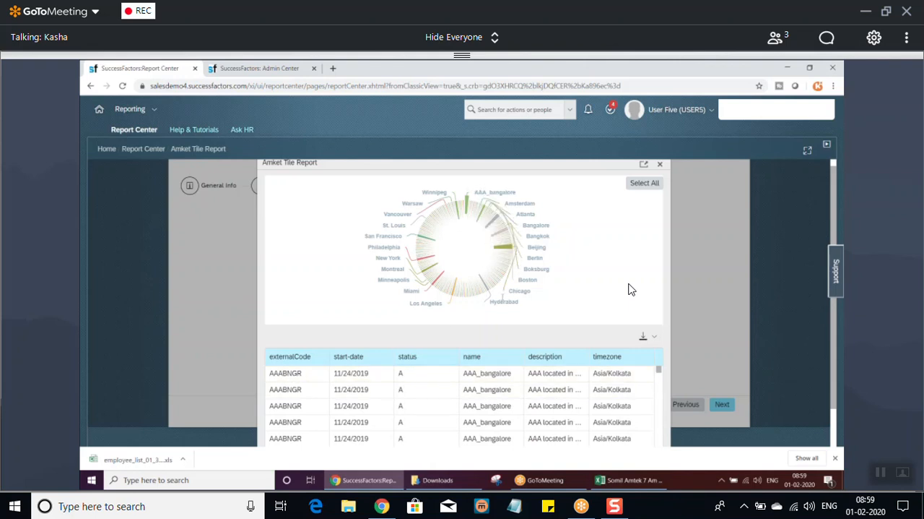
{"action": "mouse_move", "coordinate": [435, 267]}
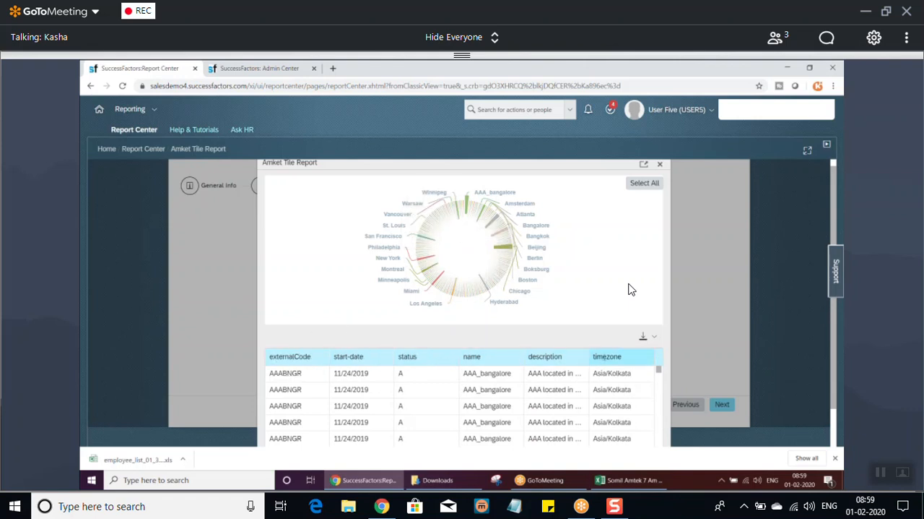
{"action": "left_click", "coordinate": [660, 166]}
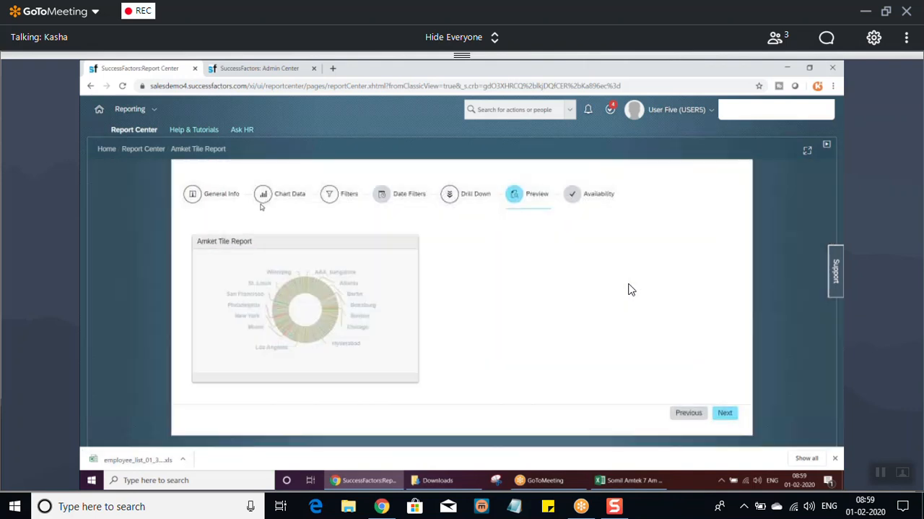
Return to the tile's chart data and clear the Location name column in the Category column selection.
{"action": "left_click", "coordinate": [262, 201]}
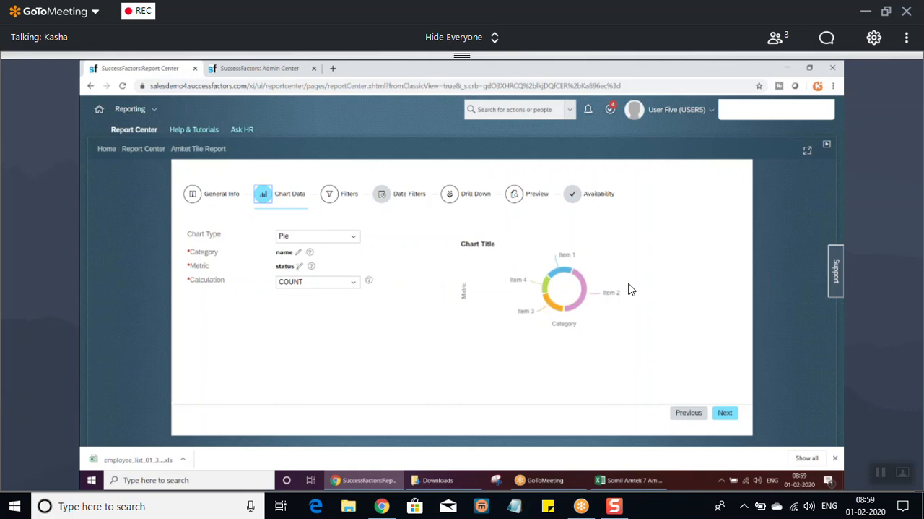
{"action": "left_click", "coordinate": [299, 258]}
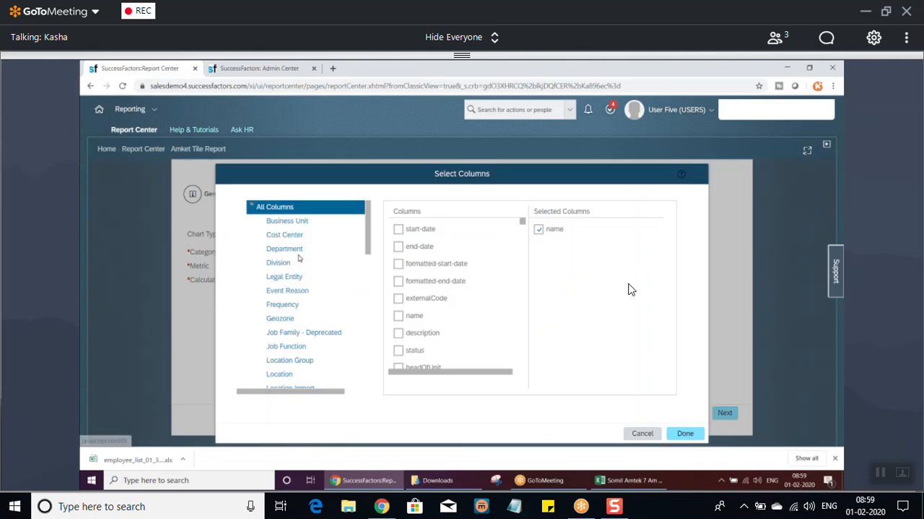
{"action": "left_click", "coordinate": [285, 374]}
{"action": "left_click", "coordinate": [399, 350]}
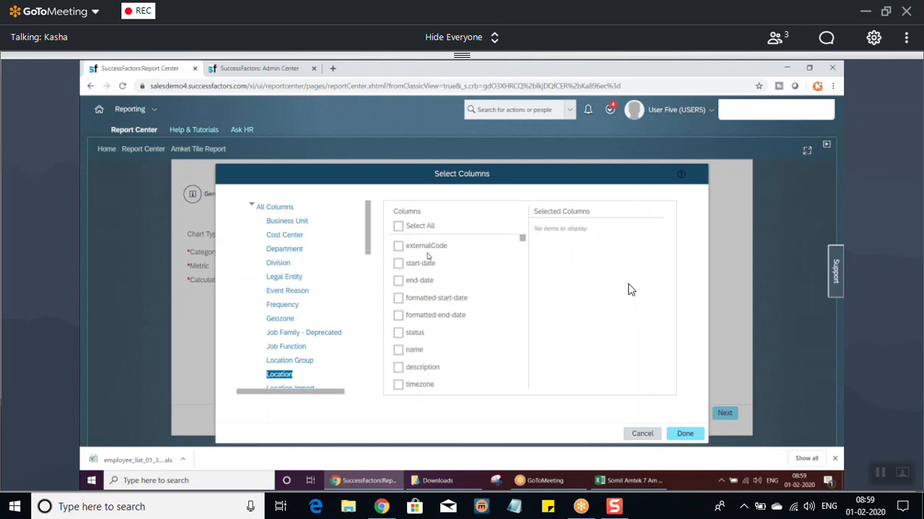
Unmute the microphone in GoToMeeting and mute it again.
{"action": "mouse_move", "coordinate": [500, 458]}
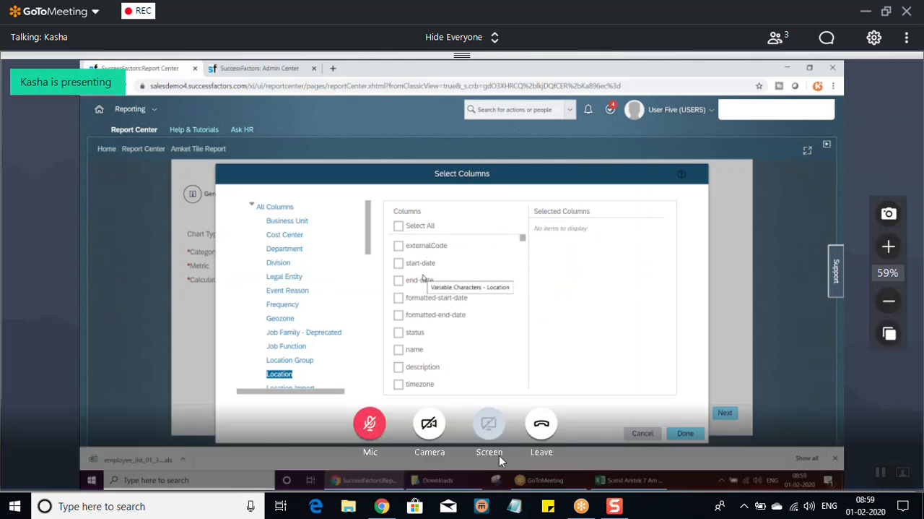
{"action": "left_click", "coordinate": [369, 427]}
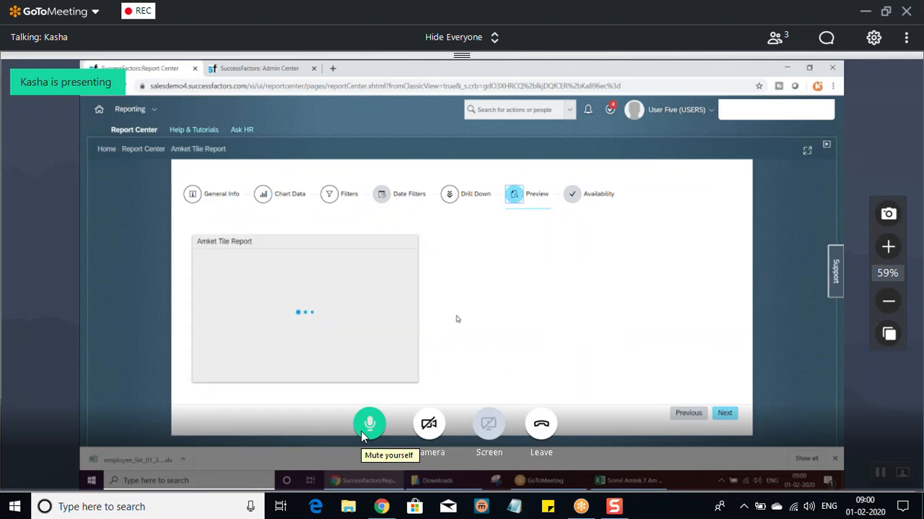
{"action": "left_click", "coordinate": [363, 432]}
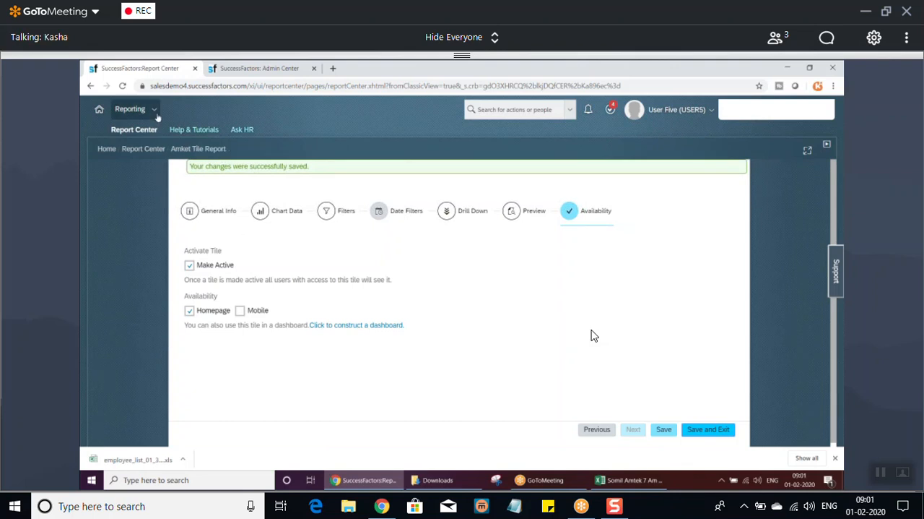
Go to the SuccessFactors home page and view the Amket Tile Report tile in the My Team section.
{"action": "left_click", "coordinate": [130, 109]}
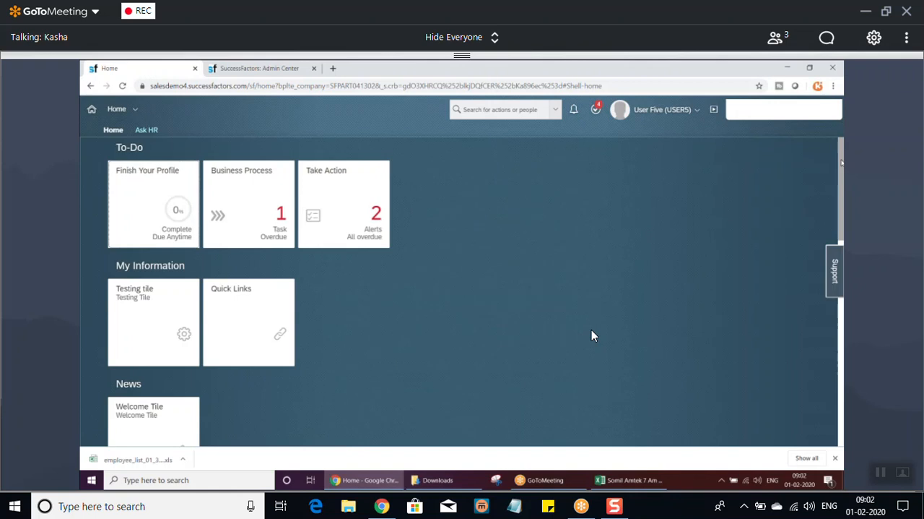
{"action": "scroll", "coordinate": [591, 330], "scroll_direction": "down", "scroll_amount": 3}
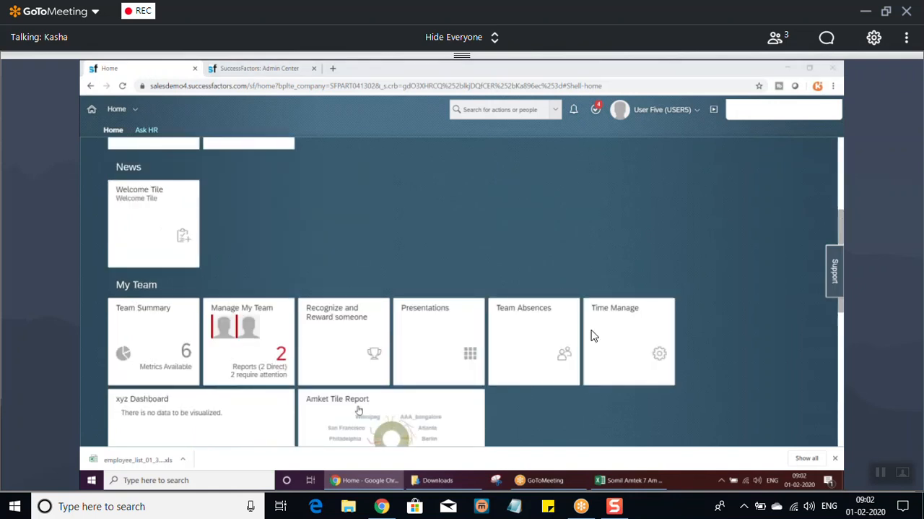
{"action": "scroll", "coordinate": [592, 334], "scroll_direction": "down", "scroll_amount": 1}
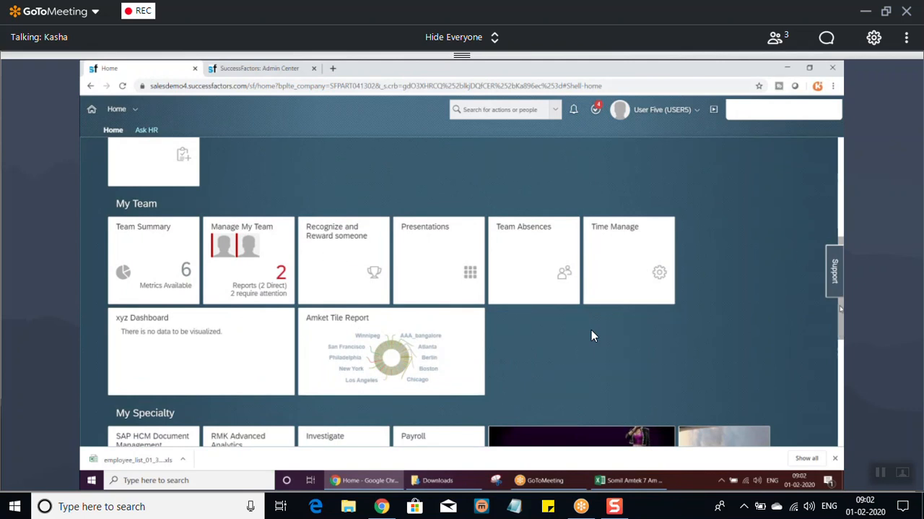
{"action": "scroll", "coordinate": [592, 335], "scroll_direction": "up", "scroll_amount": 4}
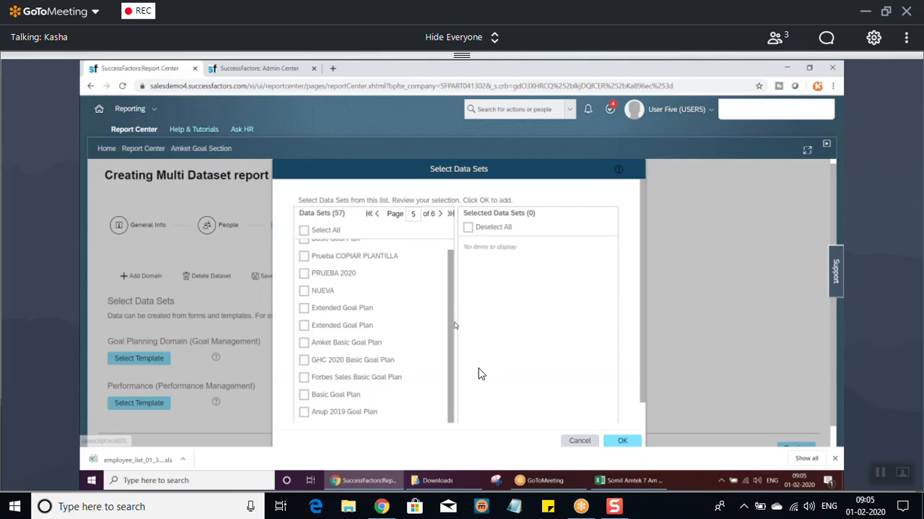
Choose Amket Basic Goal Plan as the Goal Planning data set and Amket 2020 Performance Review with Self-Review as the Performance data set.
{"action": "left_click", "coordinate": [304, 343]}
{"action": "left_click", "coordinate": [619, 440]}
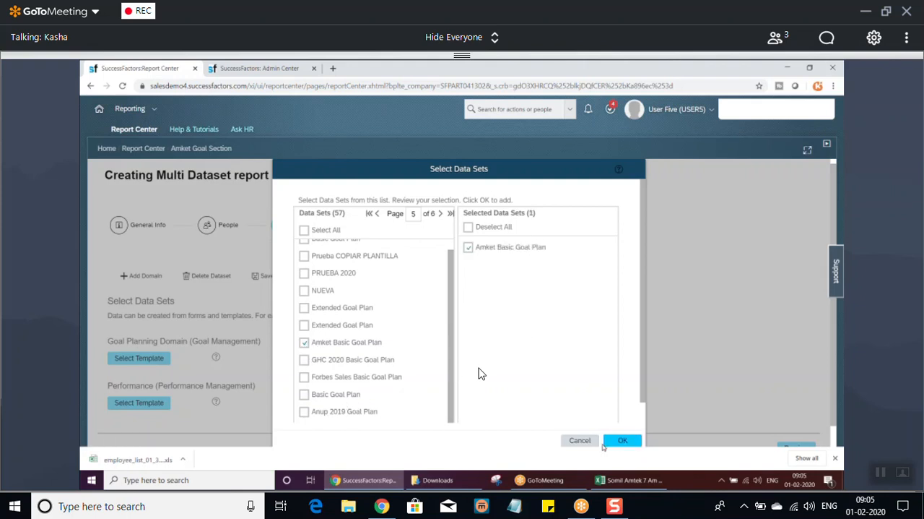
{"action": "left_click", "coordinate": [130, 402]}
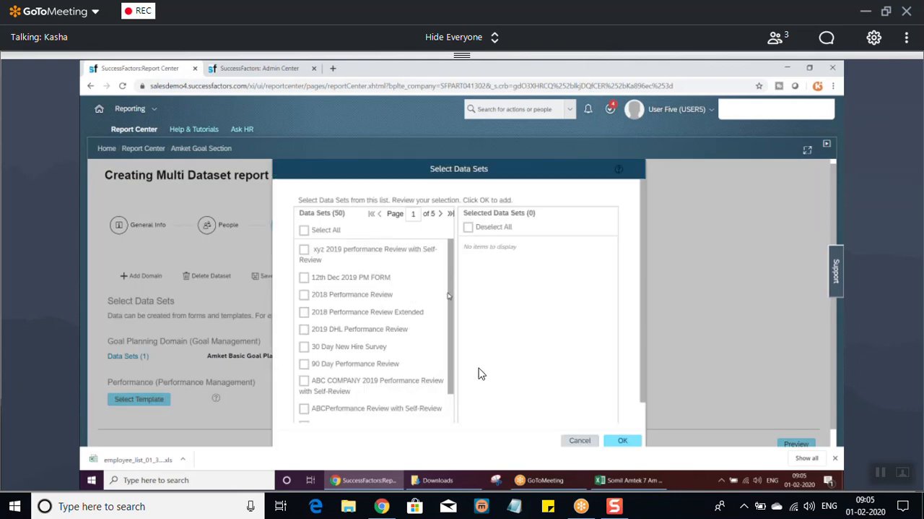
{"action": "scroll", "coordinate": [445, 378], "scroll_direction": "down", "scroll_amount": 2}
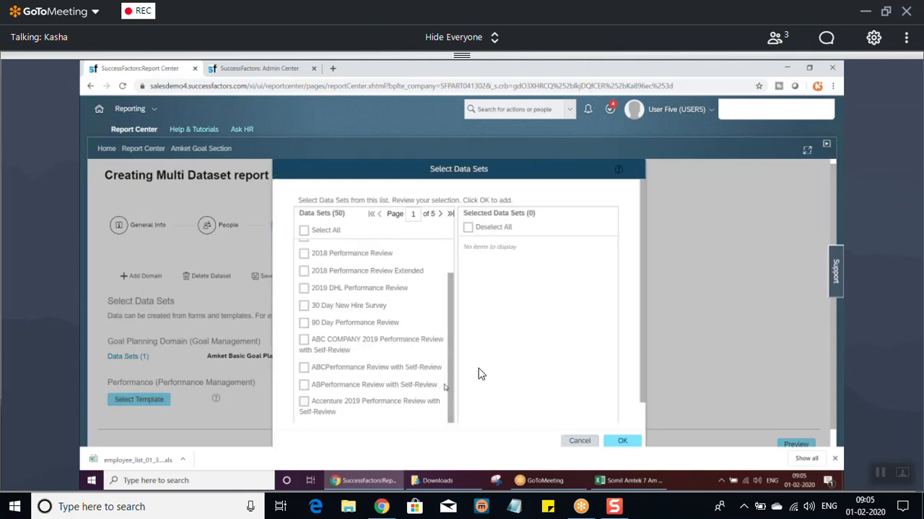
{"action": "left_click", "coordinate": [441, 214]}
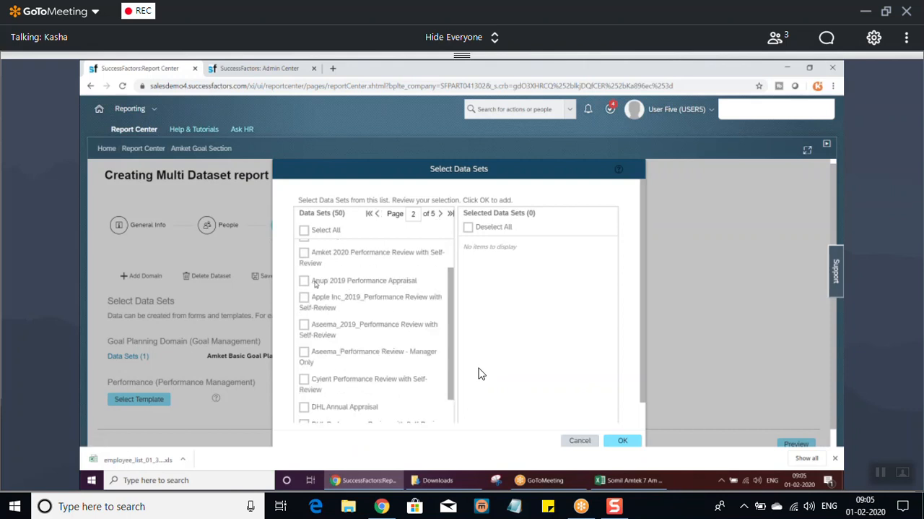
{"action": "left_click", "coordinate": [304, 253]}
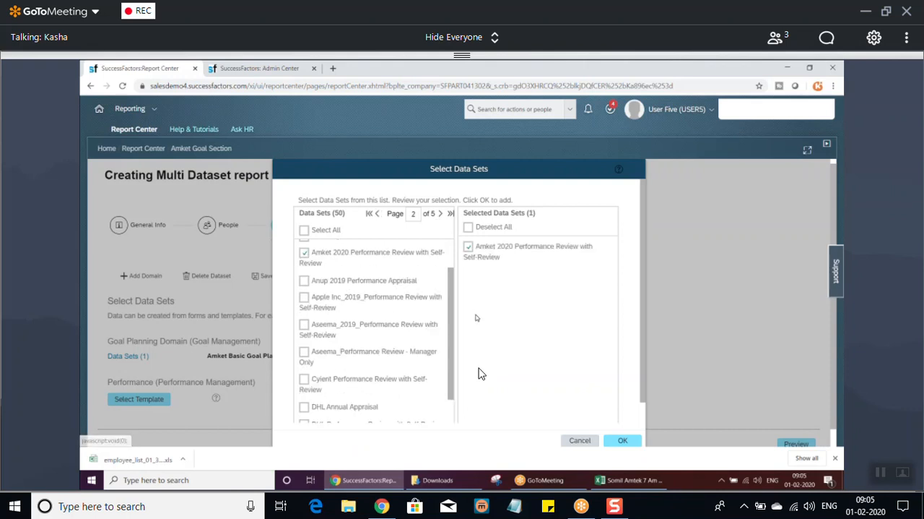
{"action": "left_click_drag", "start_coordinate": [455, 349], "coordinate": [454, 321]}
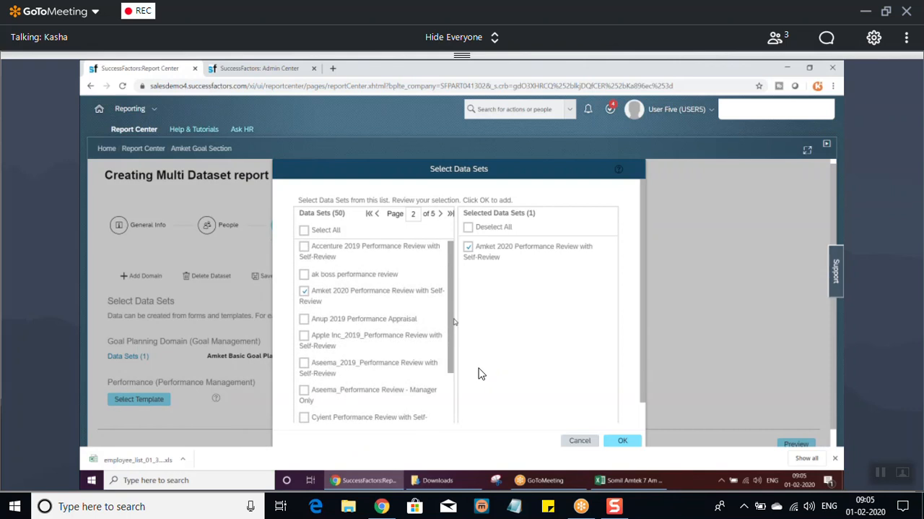
{"action": "scroll", "coordinate": [455, 322], "scroll_direction": "down", "scroll_amount": 1}
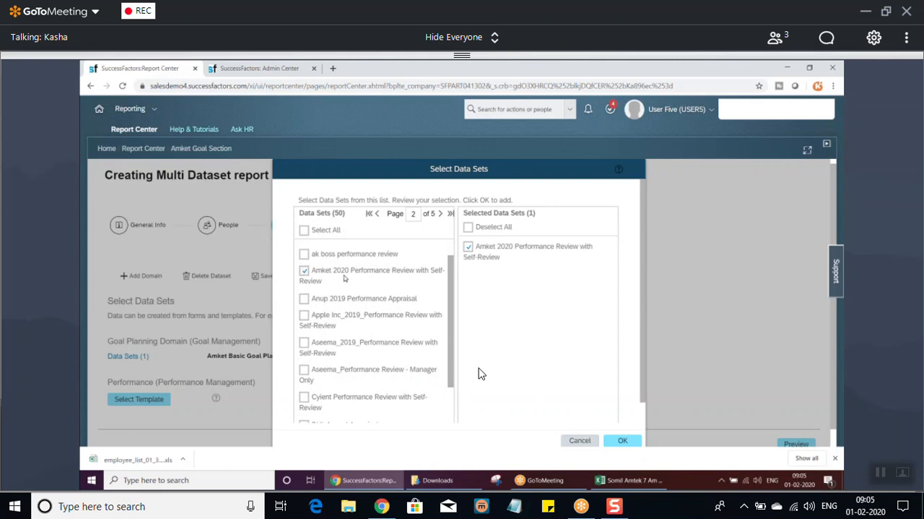
{"action": "left_click", "coordinate": [624, 441]}
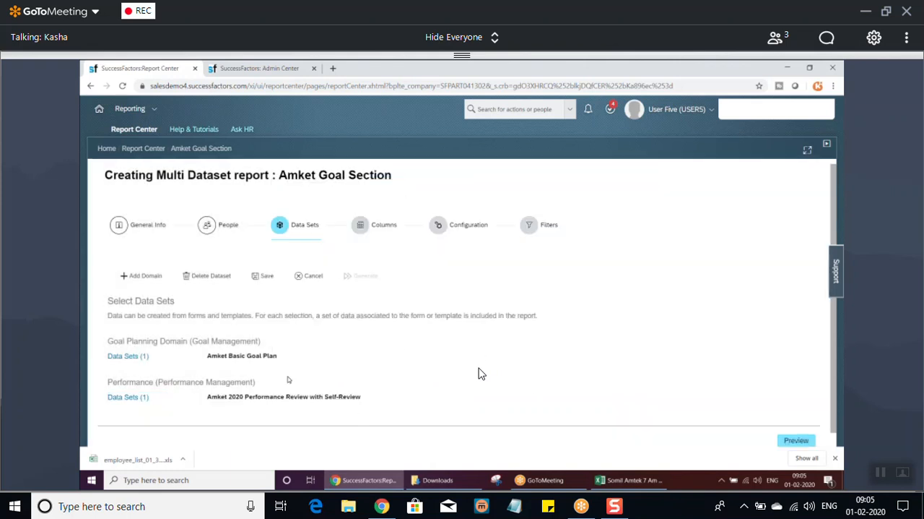
Add the Goal Plan ID, Goal Plan Name, Goal Plan Start Date, Category and Goal Name columns to the Goal Planning domain.
{"action": "left_click", "coordinate": [371, 228]}
{"action": "left_click", "coordinate": [144, 385]}
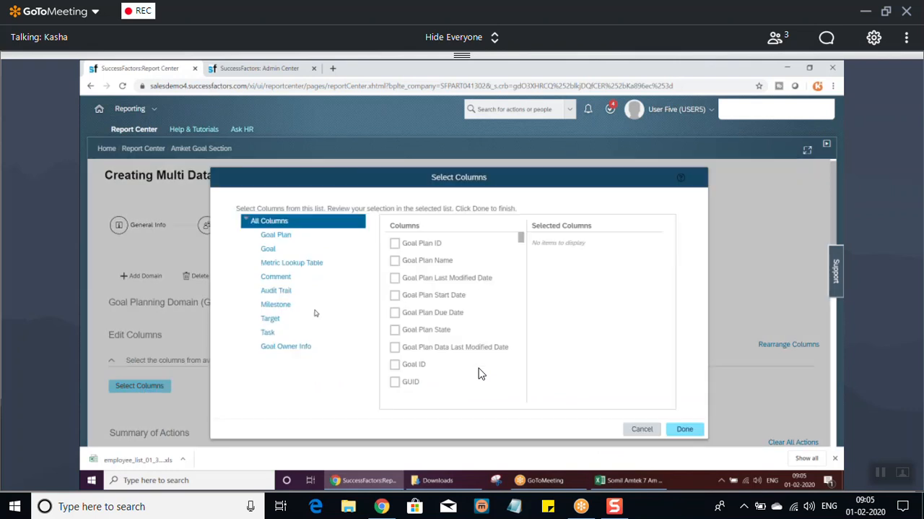
{"action": "left_click", "coordinate": [395, 243]}
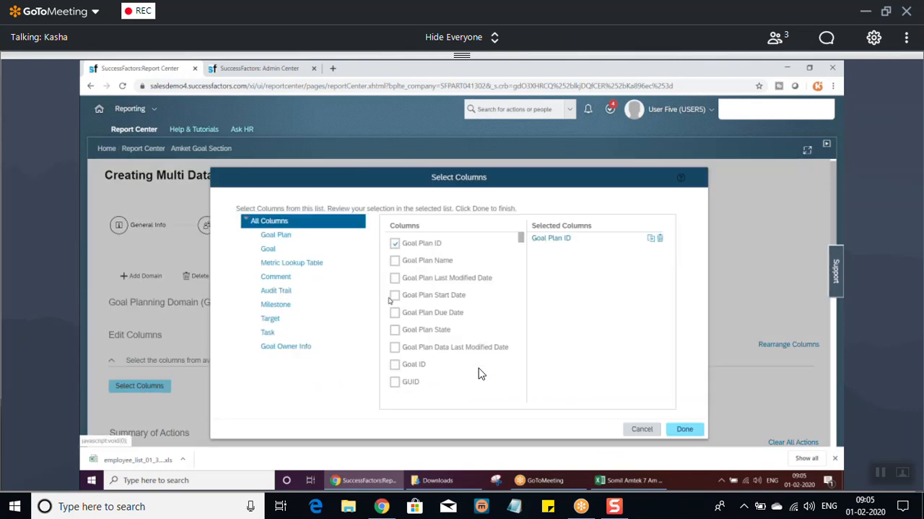
{"action": "left_click", "coordinate": [396, 260]}
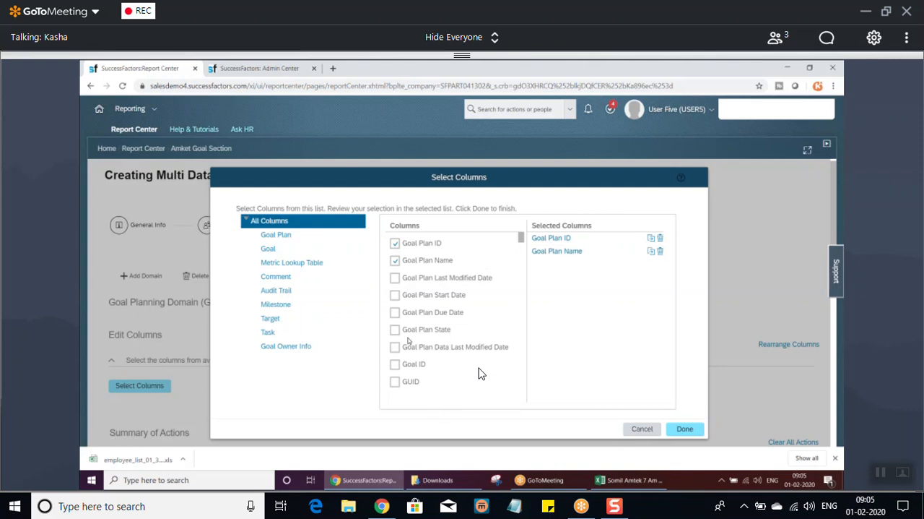
{"action": "left_click", "coordinate": [397, 294]}
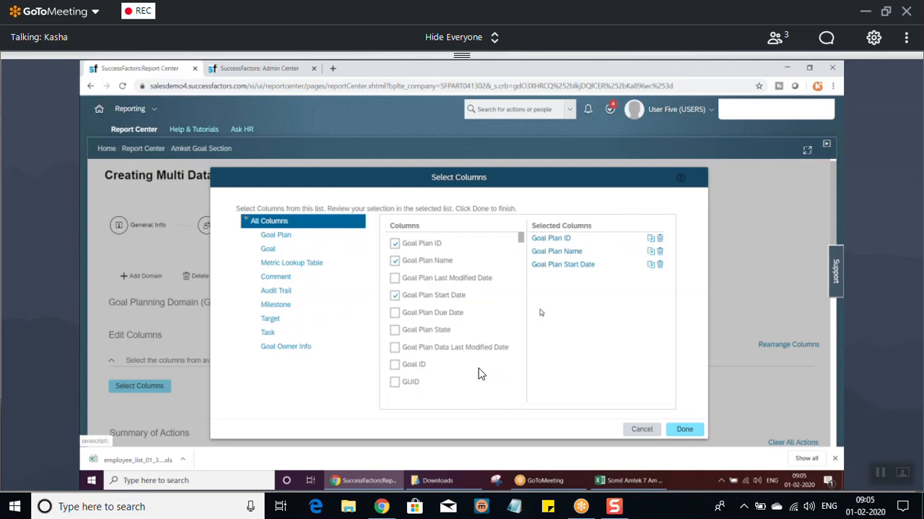
{"action": "scroll", "coordinate": [482, 374], "scroll_direction": "down", "scroll_amount": 5}
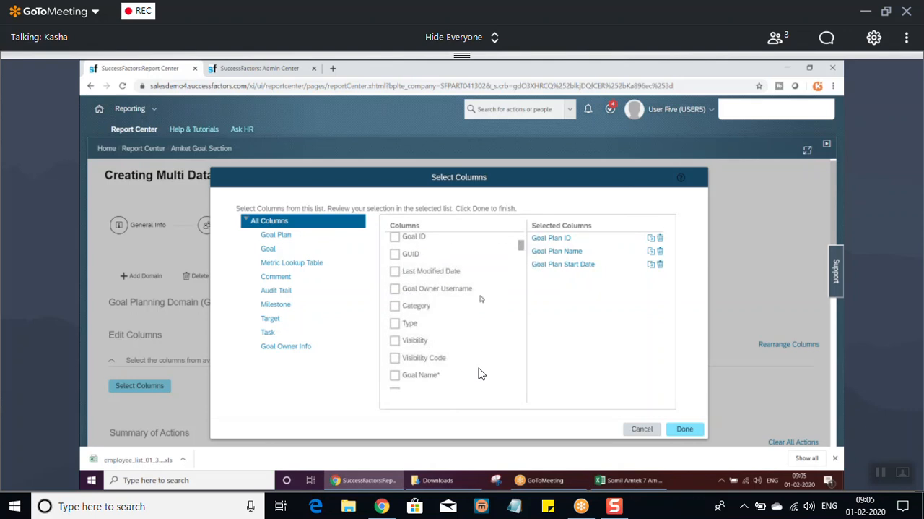
{"action": "left_click", "coordinate": [396, 306]}
{"action": "left_click", "coordinate": [395, 375]}
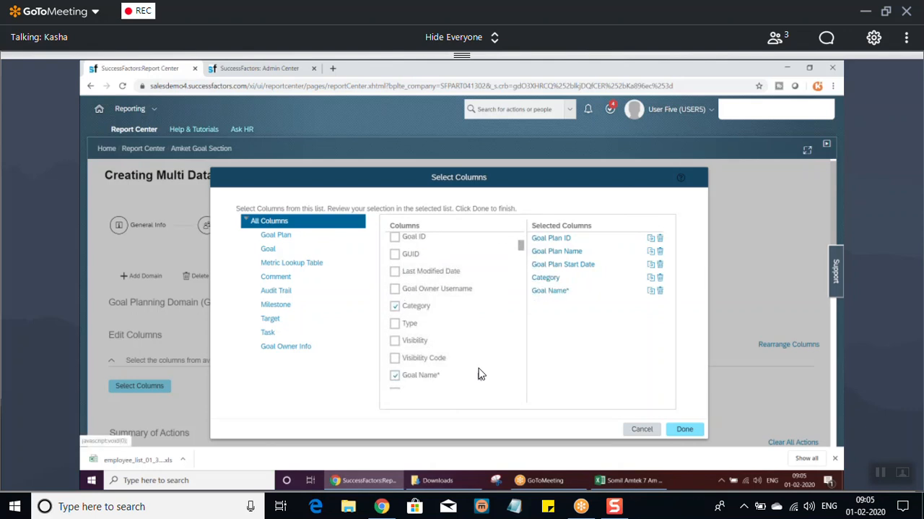
{"action": "left_click", "coordinate": [684, 429]}
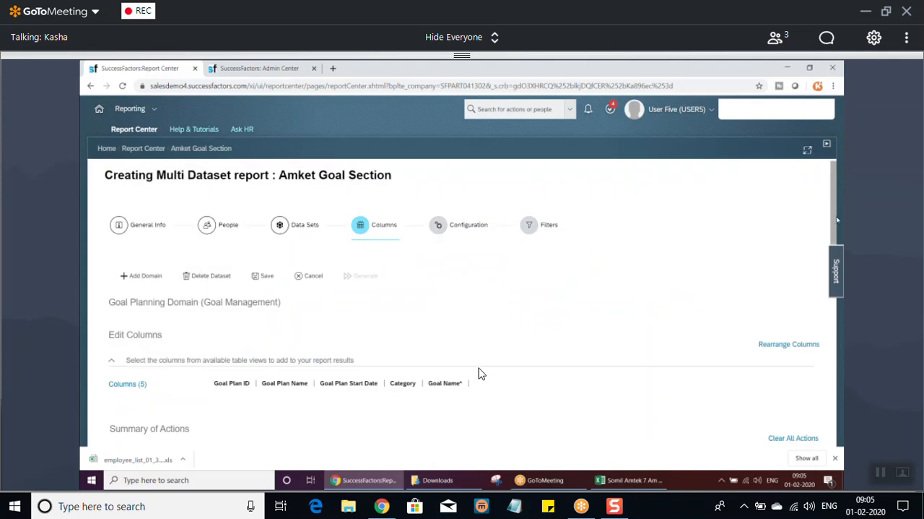
Add the Overall Performance Rating column from the Performance group to the Performance domain.
{"action": "scroll", "coordinate": [483, 373], "scroll_direction": "down", "scroll_amount": 3}
{"action": "scroll", "coordinate": [483, 373], "scroll_direction": "down", "scroll_amount": 1}
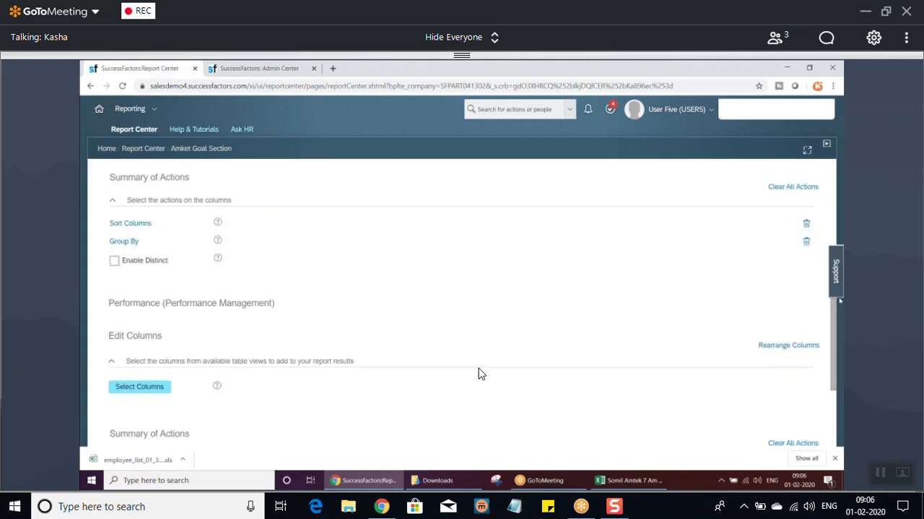
{"action": "left_click", "coordinate": [141, 388]}
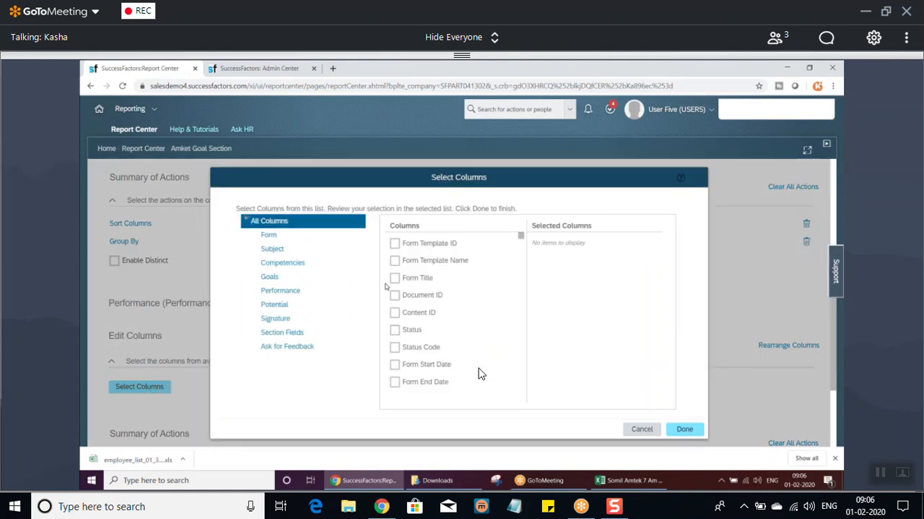
{"action": "left_click", "coordinate": [288, 291]}
{"action": "left_click", "coordinate": [395, 260]}
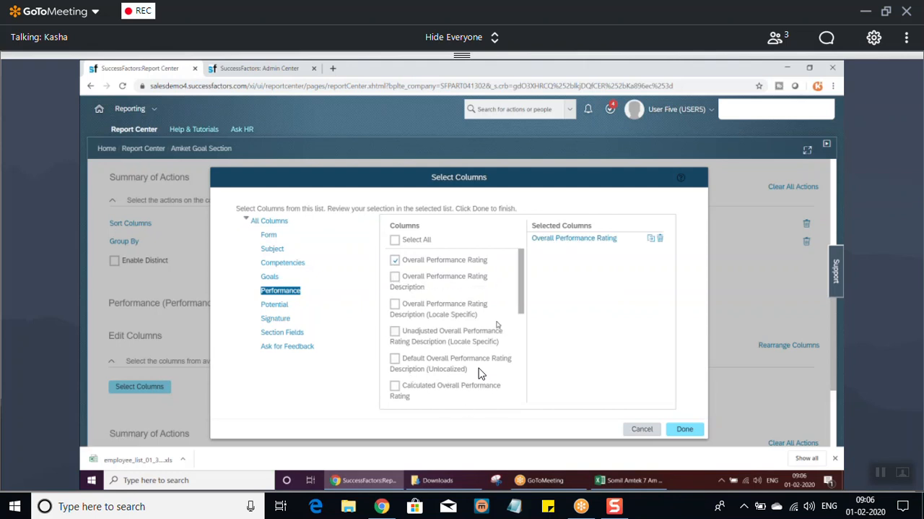
{"action": "left_click_drag", "start_coordinate": [523, 297], "coordinate": [532, 345]}
{"action": "left_click", "coordinate": [687, 429]}
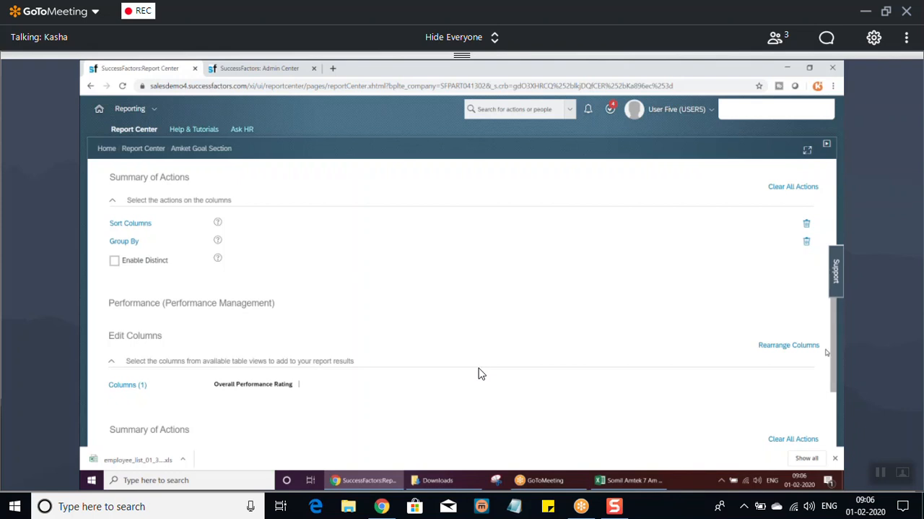
Go to the report's Filters stage without adding criteria and preview the Amket Goal Section report.
{"action": "scroll", "coordinate": [835, 375], "scroll_direction": "up", "scroll_amount": 3}
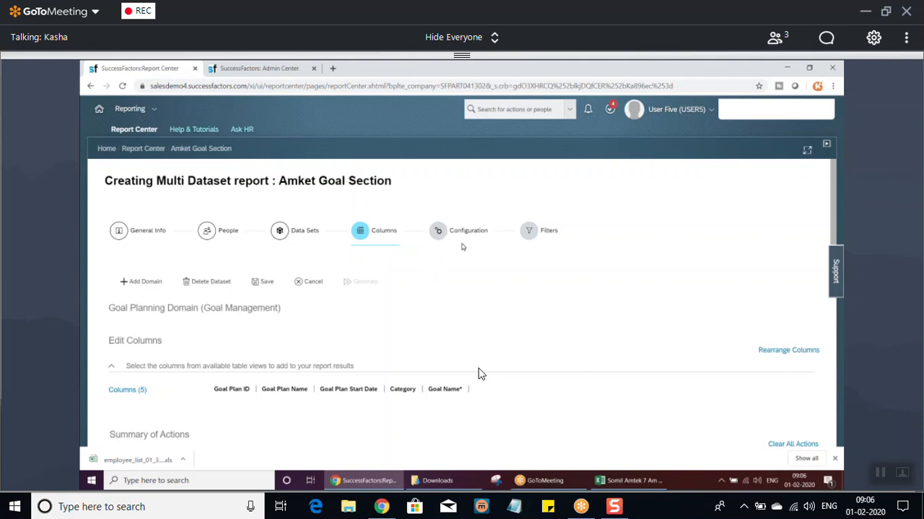
{"action": "left_click", "coordinate": [543, 236]}
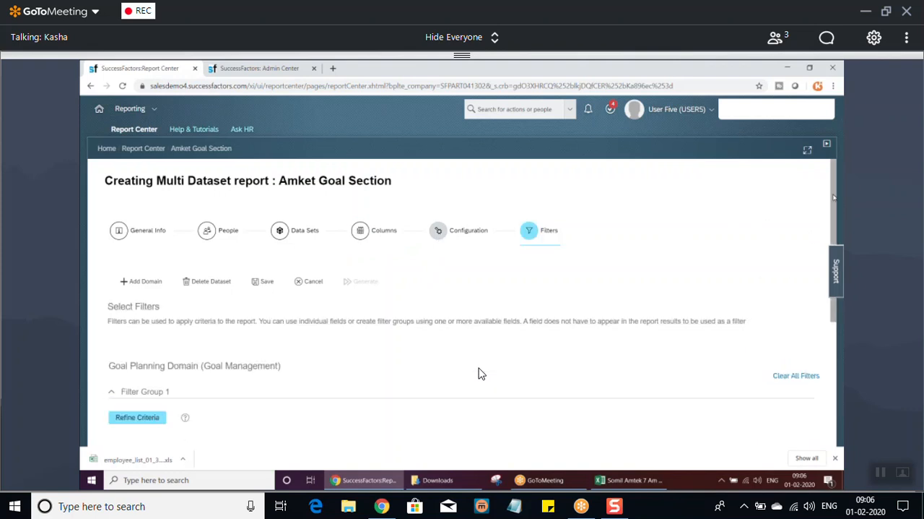
{"action": "scroll", "coordinate": [830, 217], "scroll_direction": "down", "scroll_amount": 3}
{"action": "left_click", "coordinate": [796, 425]}
Unmute the microphone in GoToMeeting.
{"action": "mouse_move", "coordinate": [314, 469]}
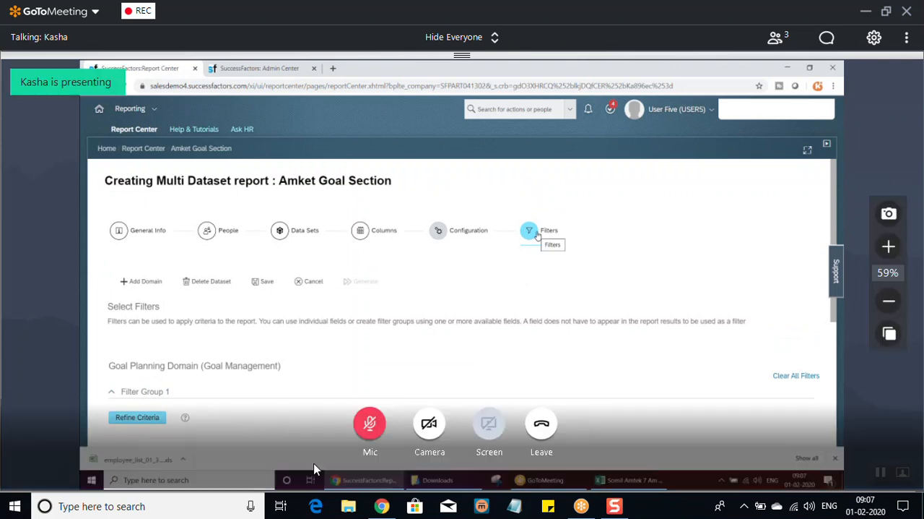
{"action": "left_click", "coordinate": [370, 429]}
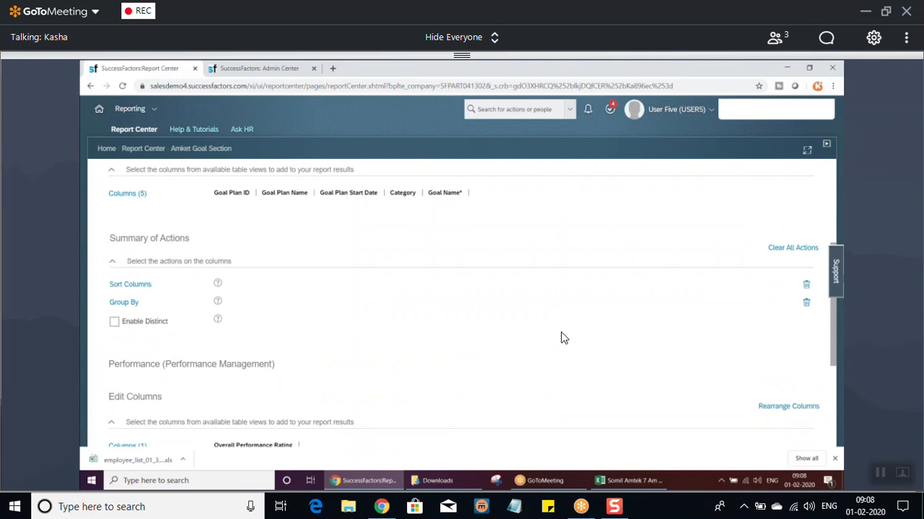
Review the Overall Performance Rating column chosen for the Performance domain and preview the report from the Columns stage.
{"action": "scroll", "coordinate": [565, 338], "scroll_direction": "down", "scroll_amount": 5}
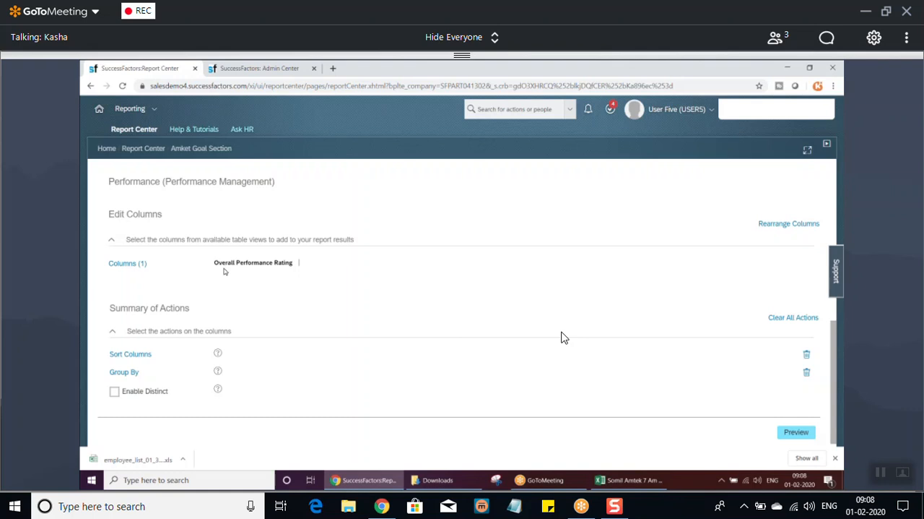
{"action": "left_click_drag", "start_coordinate": [224, 264], "coordinate": [288, 265]}
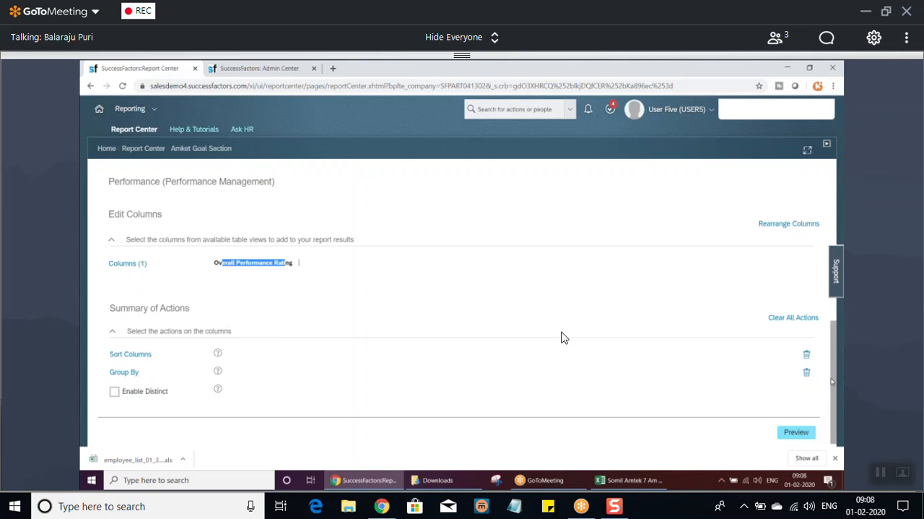
{"action": "scroll", "coordinate": [832, 394], "scroll_direction": "down", "scroll_amount": 1}
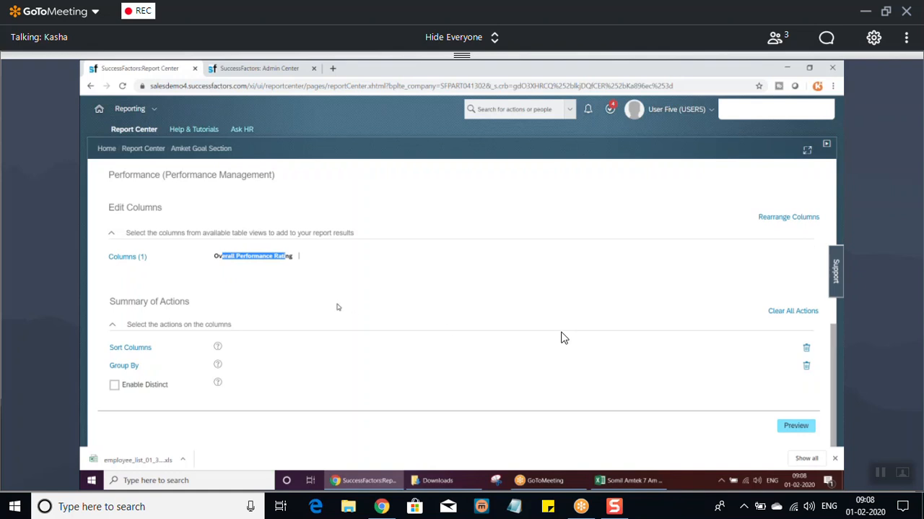
{"action": "left_click", "coordinate": [796, 426]}
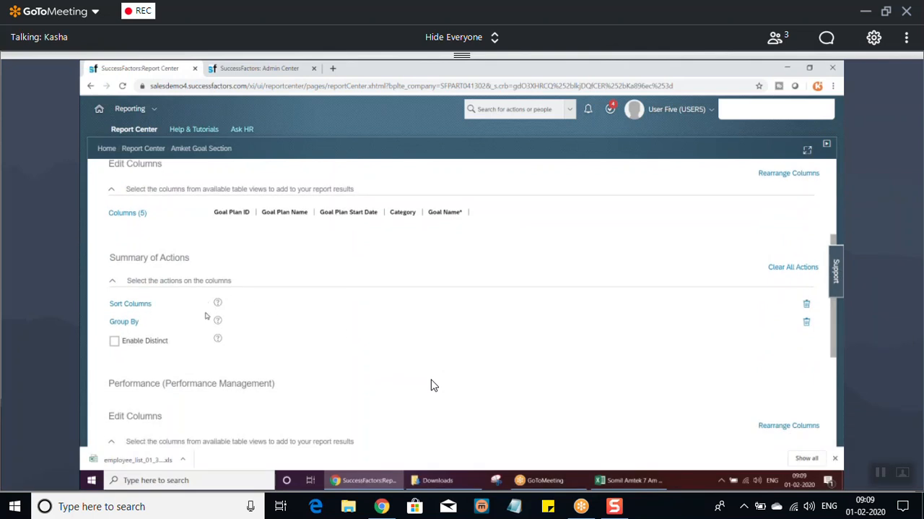
View the Sort Columns settings of the Performance domain and close them without adding a sorting level.
{"action": "mouse_move", "coordinate": [423, 387]}
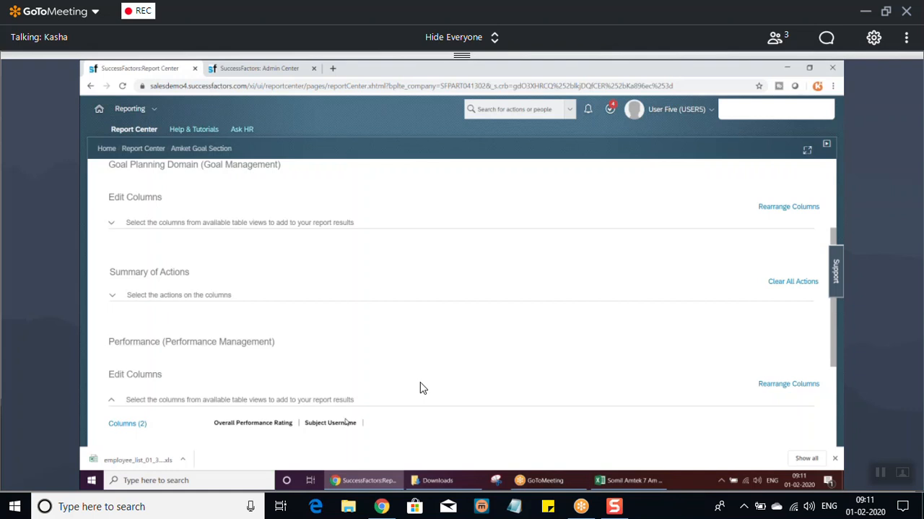
{"action": "left_click_drag", "start_coordinate": [835, 337], "coordinate": [843, 422]}
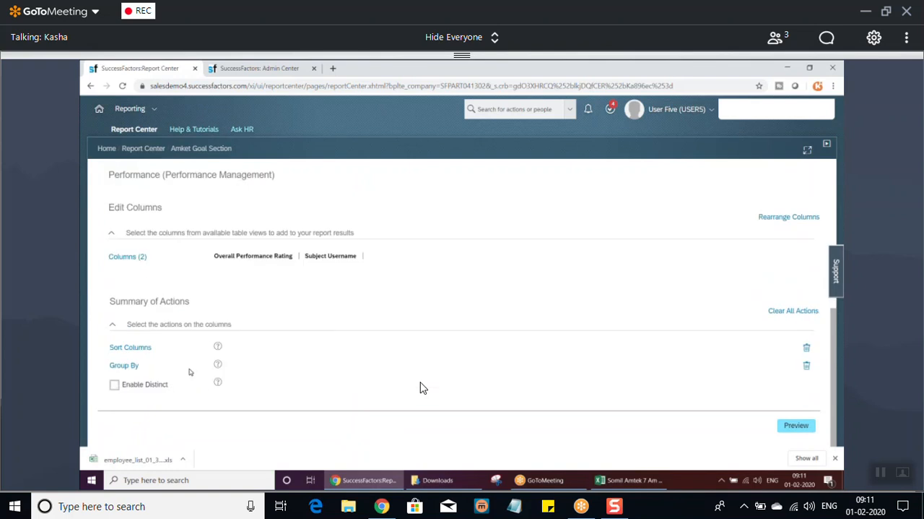
{"action": "left_click", "coordinate": [130, 347]}
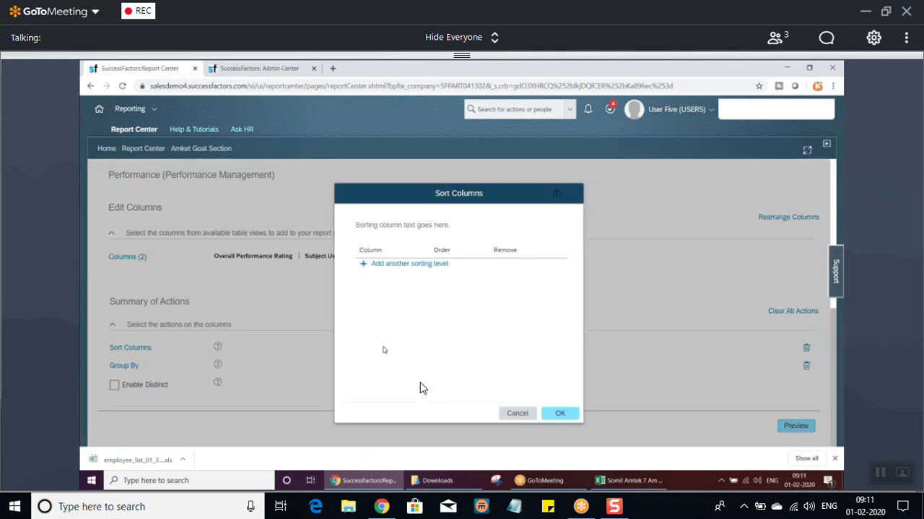
{"action": "left_click", "coordinate": [517, 413]}
Check the filter groups of both domains in the Filters stage and preview the report again.
{"action": "scroll", "coordinate": [423, 388], "scroll_direction": "up", "scroll_amount": 4}
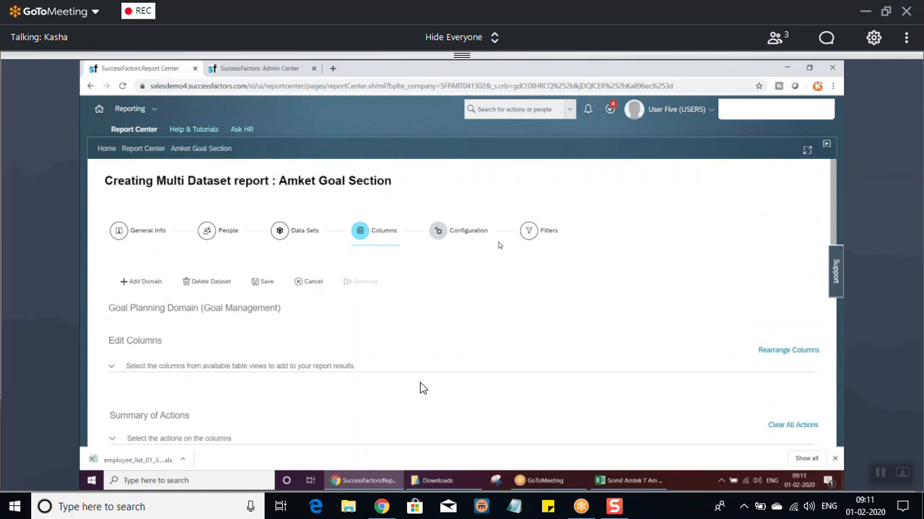
{"action": "left_click", "coordinate": [529, 231]}
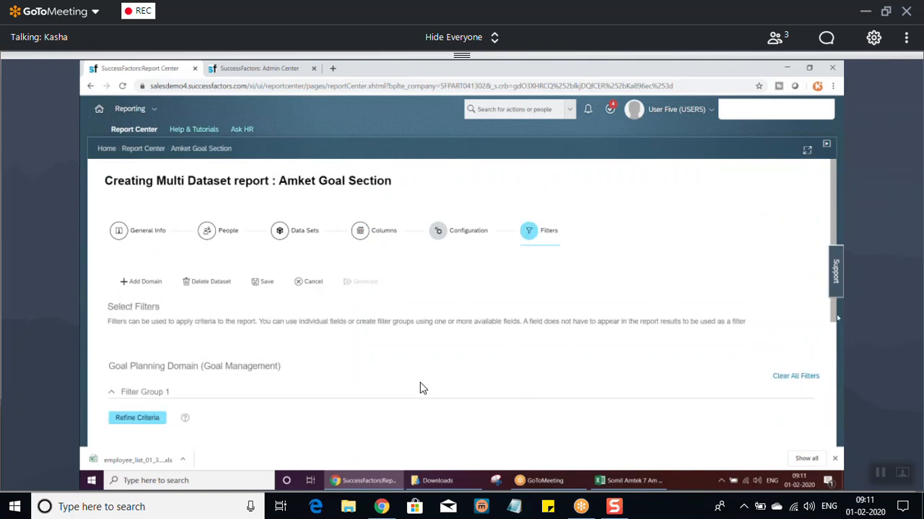
{"action": "scroll", "coordinate": [423, 387], "scroll_direction": "down", "scroll_amount": 3}
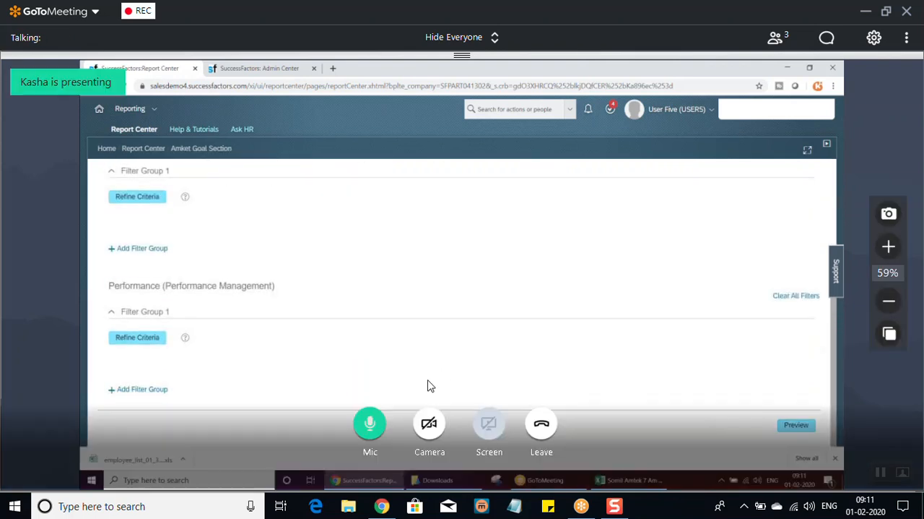
{"action": "left_click", "coordinate": [794, 424]}
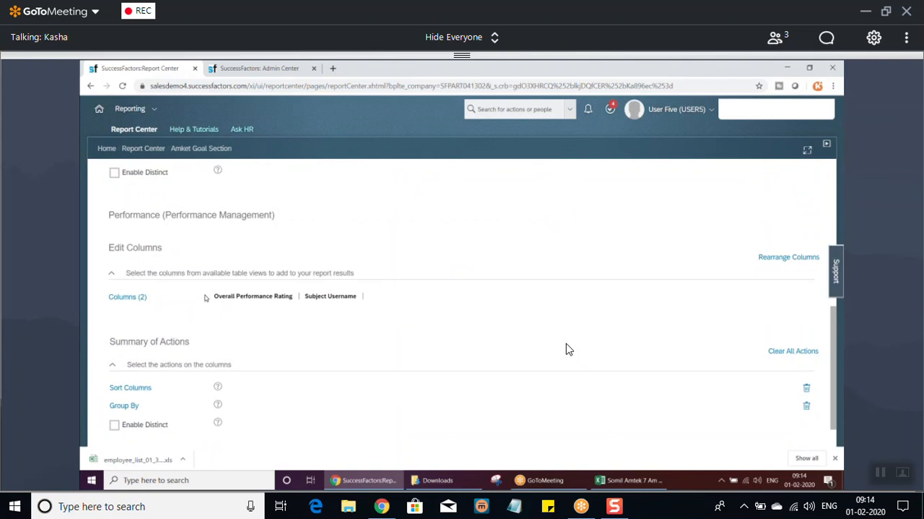
Select Subject First Name from the Subject group as a column for the Performance domain.
{"action": "mouse_move", "coordinate": [349, 408]}
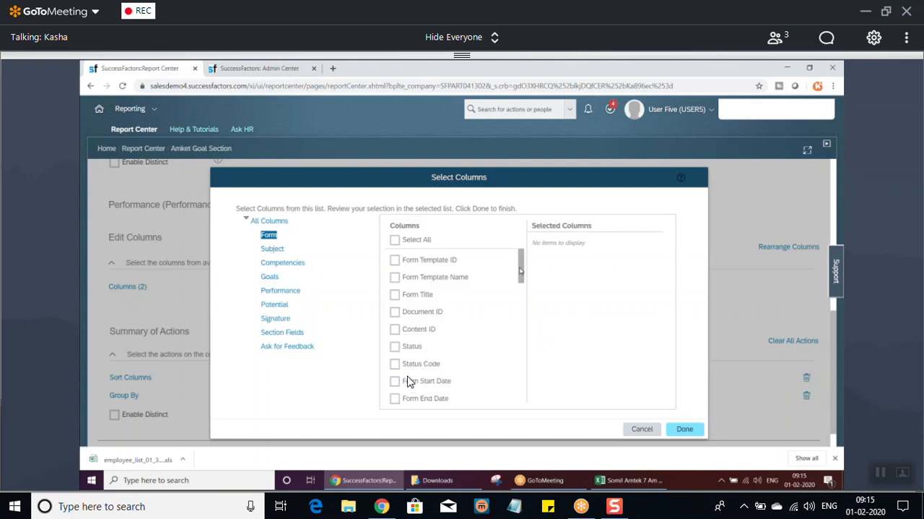
{"action": "scroll", "coordinate": [408, 381], "scroll_direction": "up", "scroll_amount": 10}
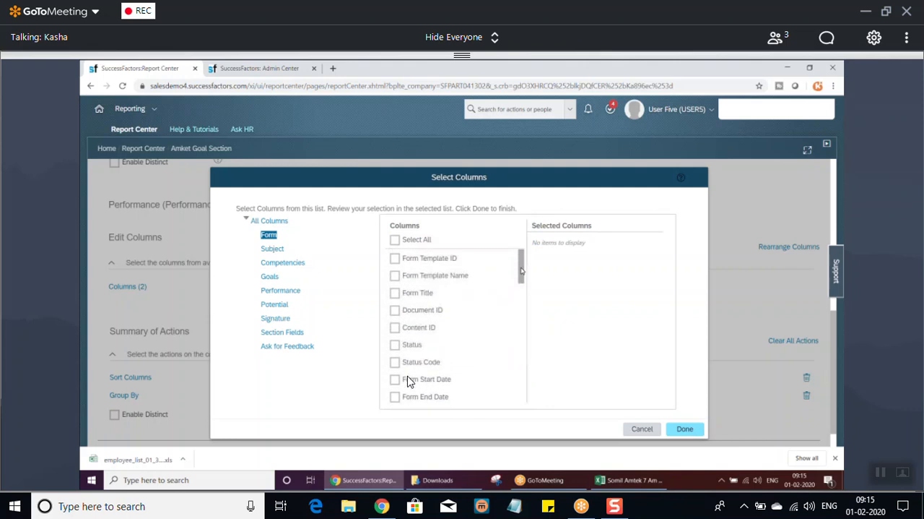
{"action": "left_click", "coordinate": [279, 251]}
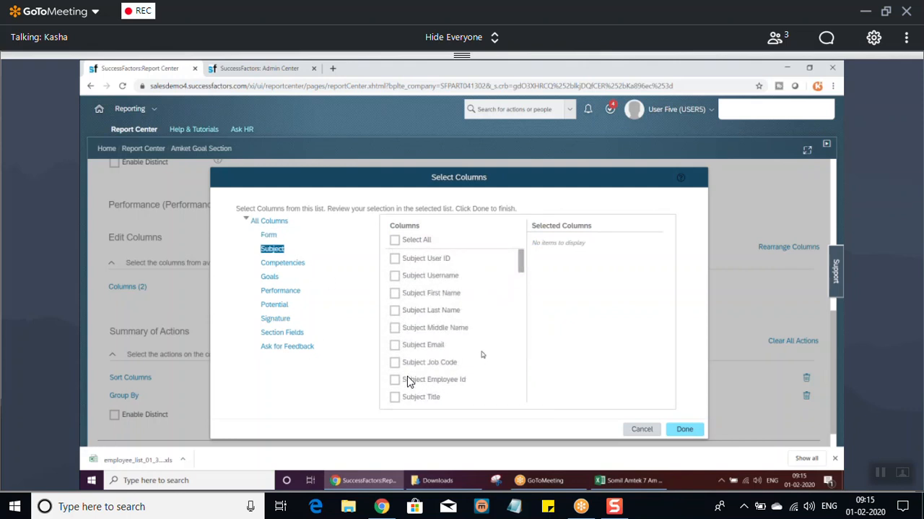
{"action": "mouse_move", "coordinate": [523, 267]}
{"action": "left_mouse_down"}
{"action": "mouse_move", "coordinate": [534, 406]}
{"action": "mouse_move", "coordinate": [519, 254]}
{"action": "left_mouse_up"}
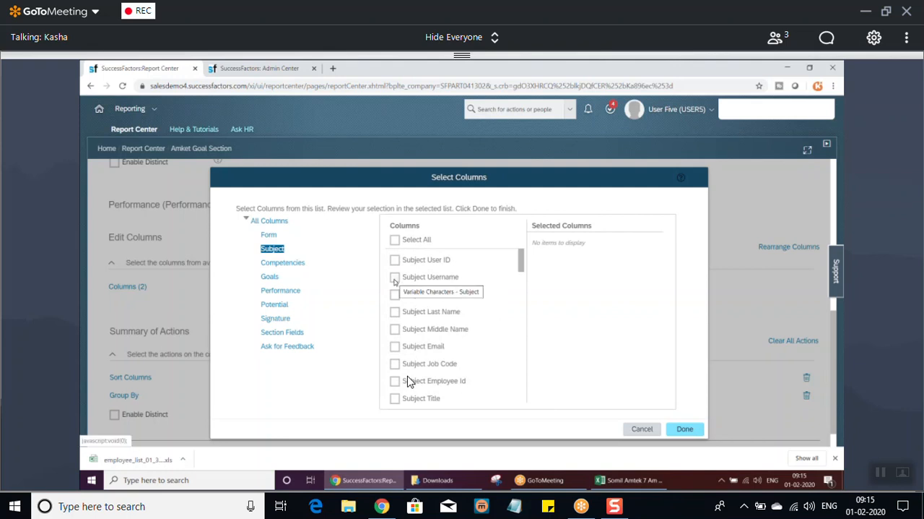
{"action": "left_click", "coordinate": [395, 294]}
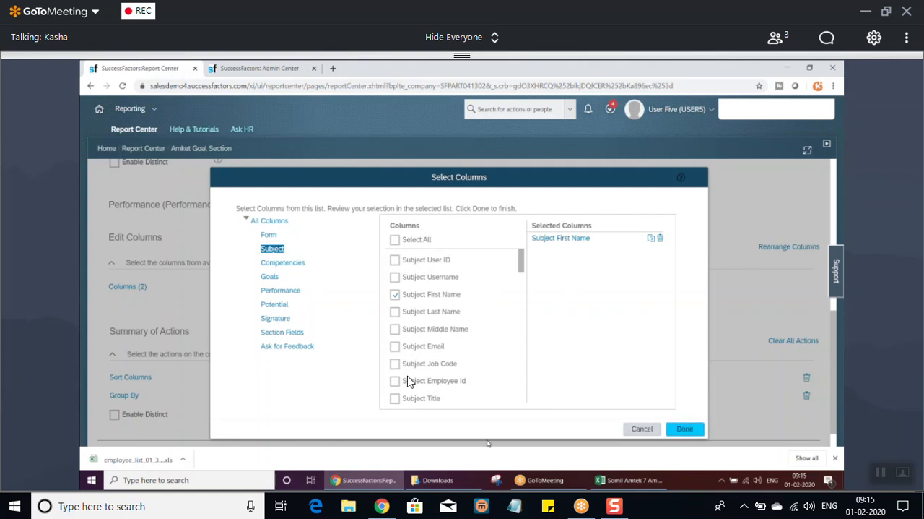
{"action": "left_click", "coordinate": [685, 430]}
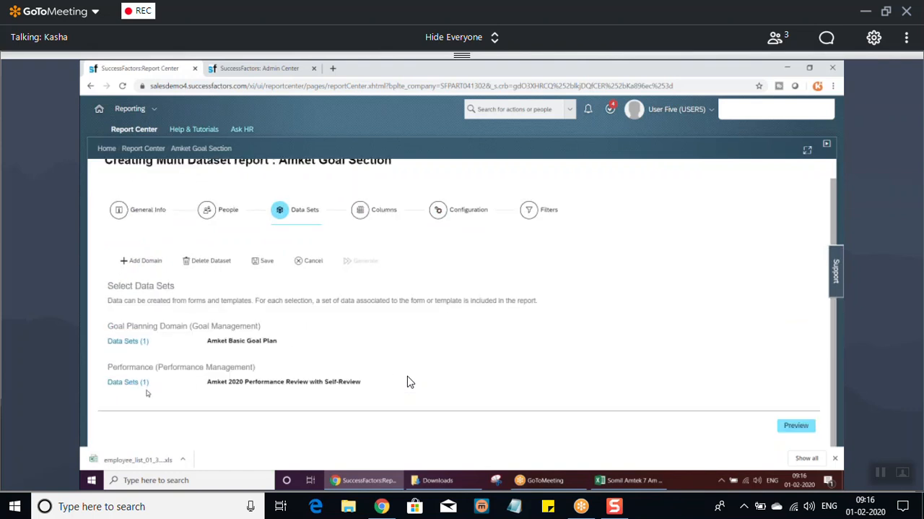
{"action": "mouse_move", "coordinate": [391, 380]}
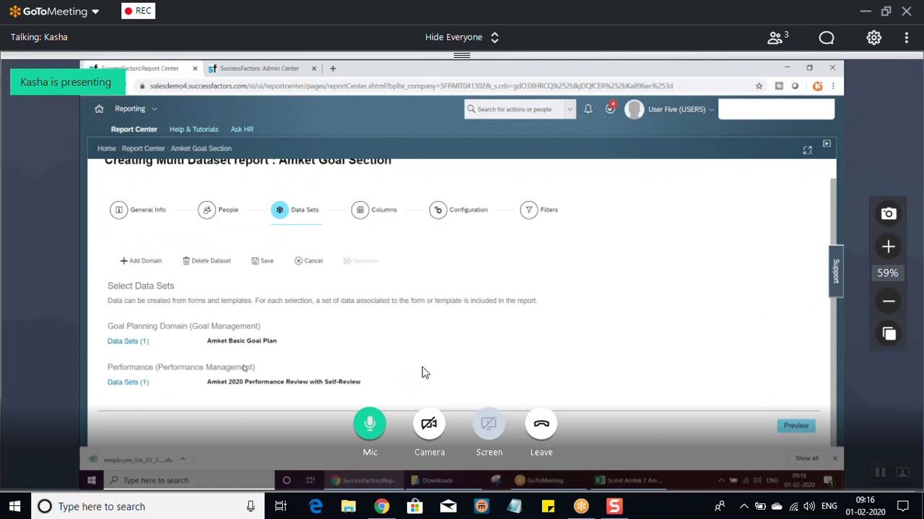
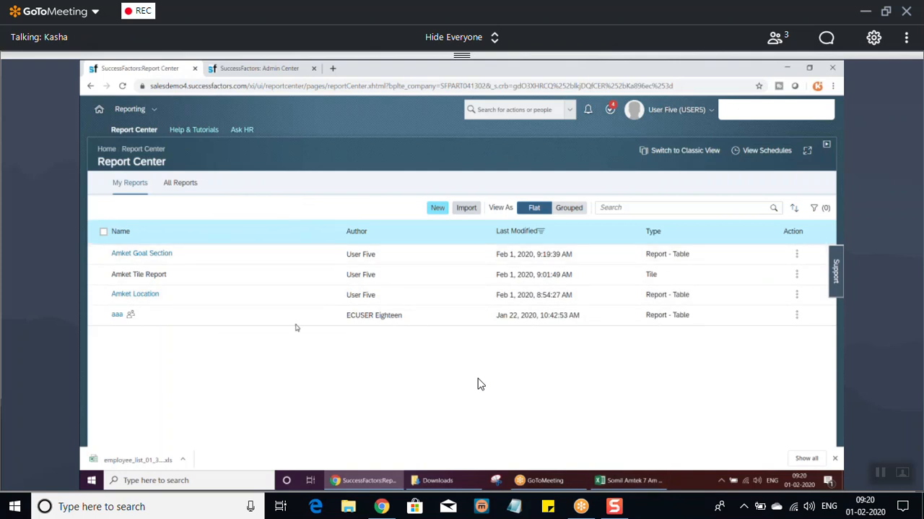
Switch to the Excel notes and review the Custom Report and Dashboard Report entries on the Reports sheet.
{"action": "left_click", "coordinate": [637, 480]}
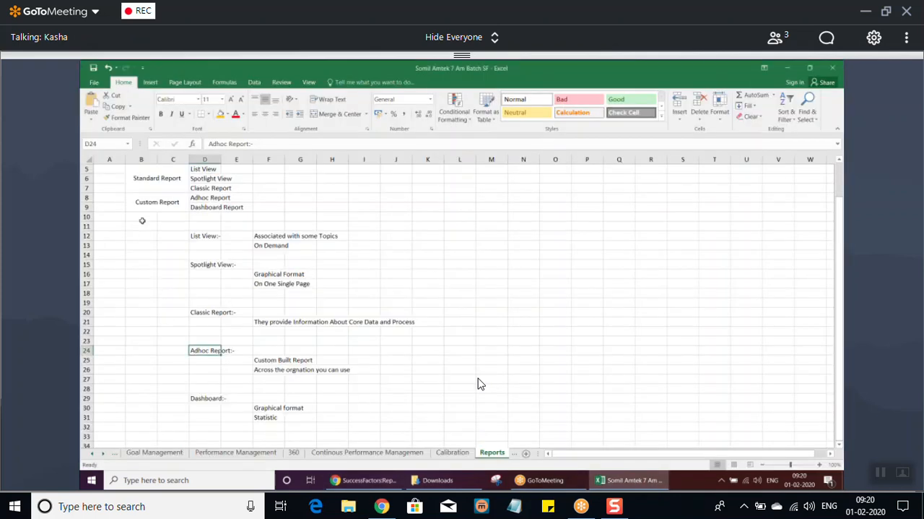
{"action": "left_click", "coordinate": [151, 206]}
{"action": "left_click", "coordinate": [209, 206]}
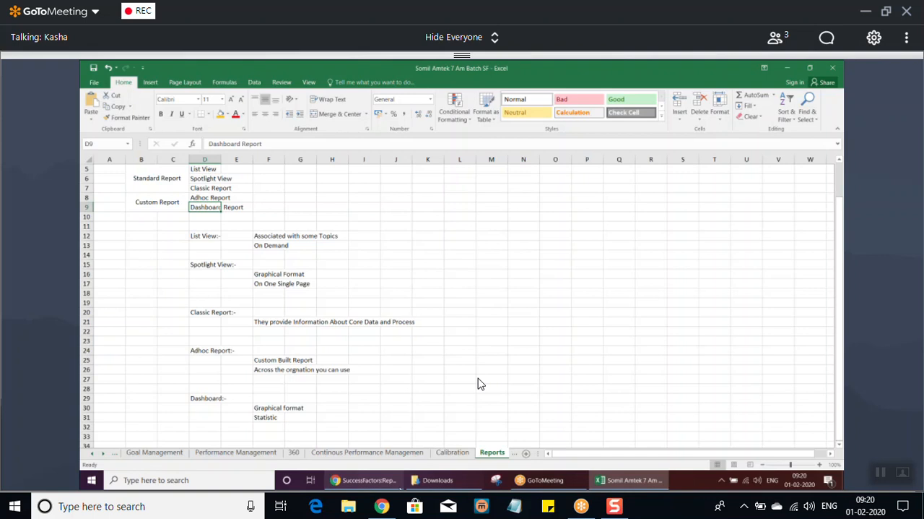
Switch back to the SuccessFactors Report Center in Chrome and start a new tile-based dashboard.
{"action": "left_click", "coordinate": [391, 486]}
{"action": "left_click", "coordinate": [438, 208]}
{"action": "left_click", "coordinate": [577, 274]}
{"action": "left_click", "coordinate": [606, 350]}
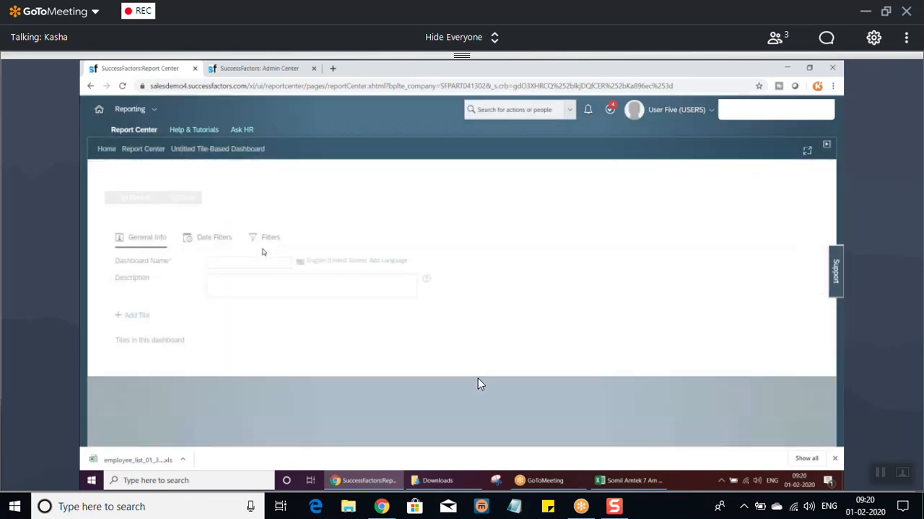
Name the dashboard Amket Dashboard and enter the same text as its description.
{"action": "left_click", "coordinate": [209, 264]}
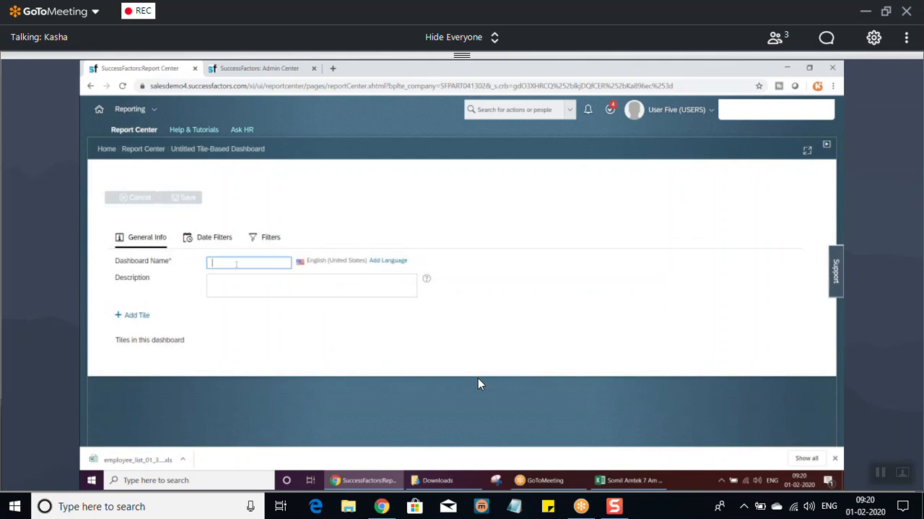
{"action": "type", "text": "Amket Dashboard"}
{"action": "key", "text": "ctrl+a"}
{"action": "key", "text": "ctrl+c"}
{"action": "left_click", "coordinate": [237, 286]}
{"action": "key", "text": "ctrl+v"}
{"action": "left_click", "coordinate": [548, 295]}
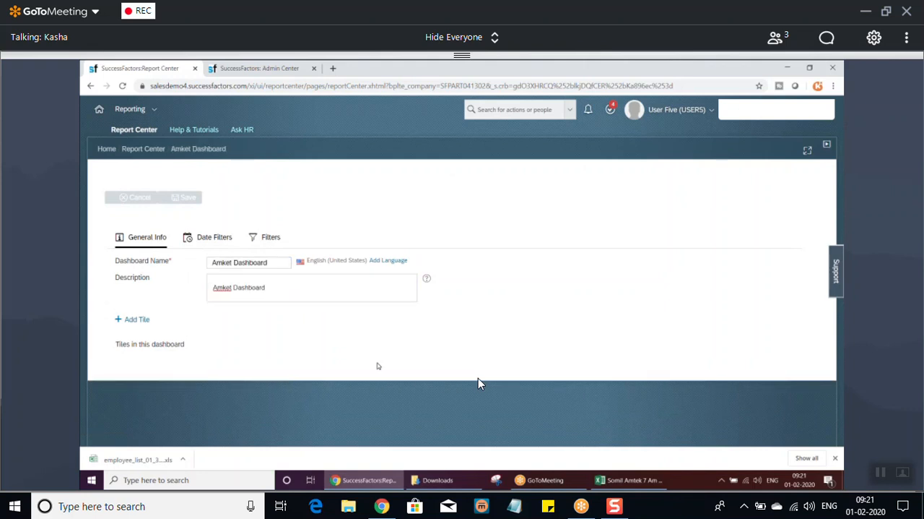
Add the Amket Tile Report, FCC Tile and Average Compensation by Performance tiles to the dashboard and save it.
{"action": "left_click", "coordinate": [120, 325]}
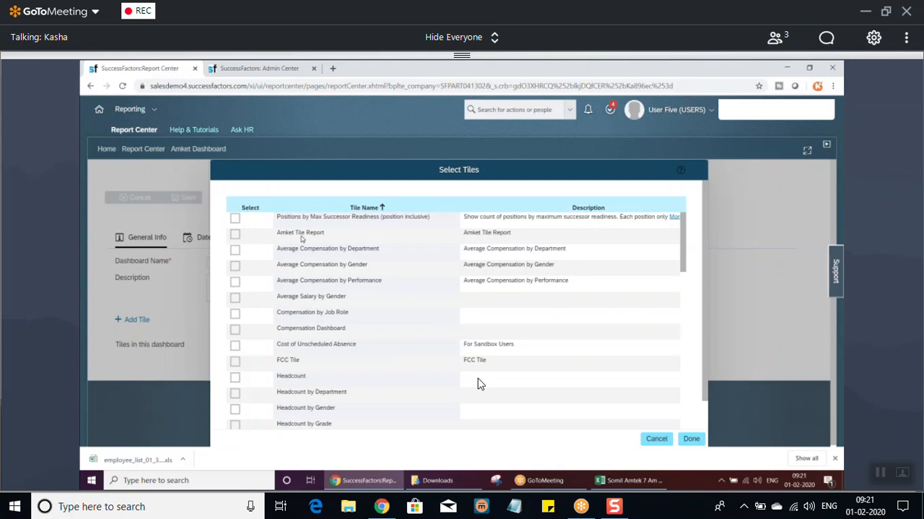
{"action": "left_click", "coordinate": [235, 234]}
{"action": "mouse_move", "coordinate": [685, 243]}
{"action": "left_mouse_down"}
{"action": "mouse_move", "coordinate": [684, 382]}
{"action": "mouse_move", "coordinate": [685, 242]}
{"action": "left_mouse_up"}
{"action": "left_click", "coordinate": [235, 361]}
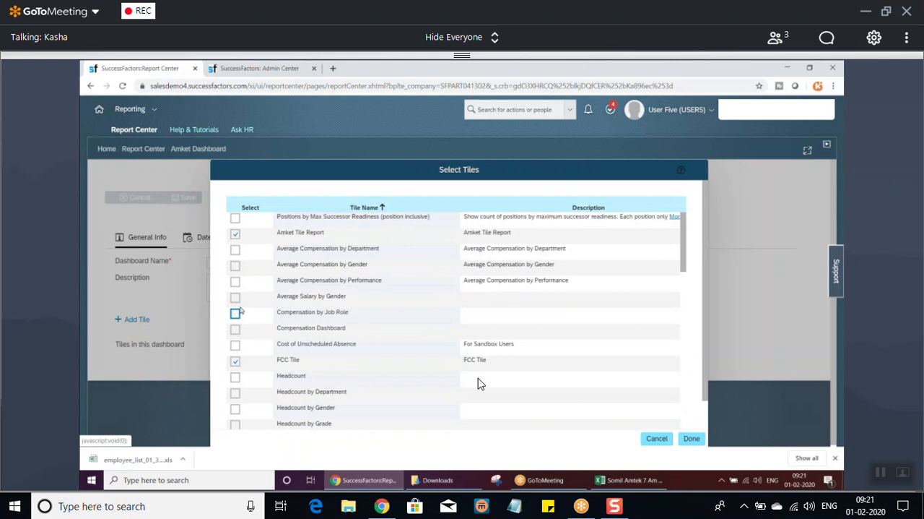
{"action": "left_click", "coordinate": [236, 281]}
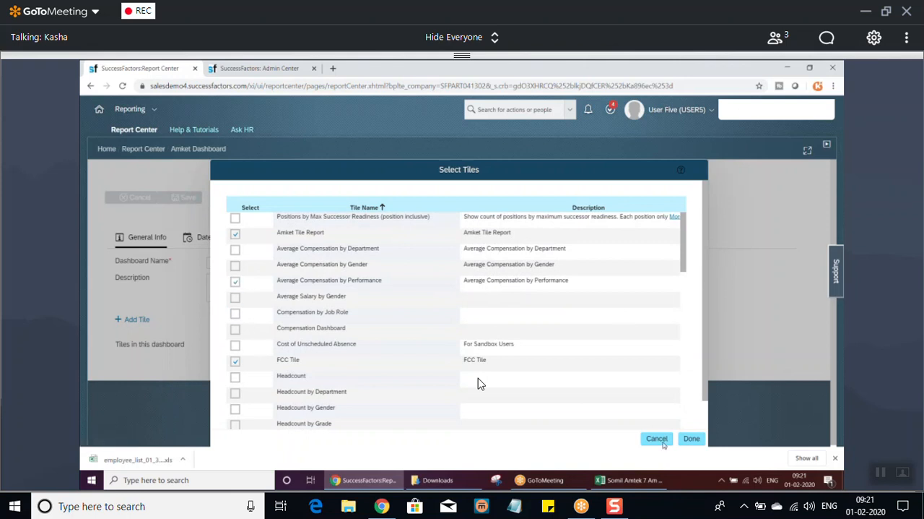
{"action": "left_click", "coordinate": [692, 439]}
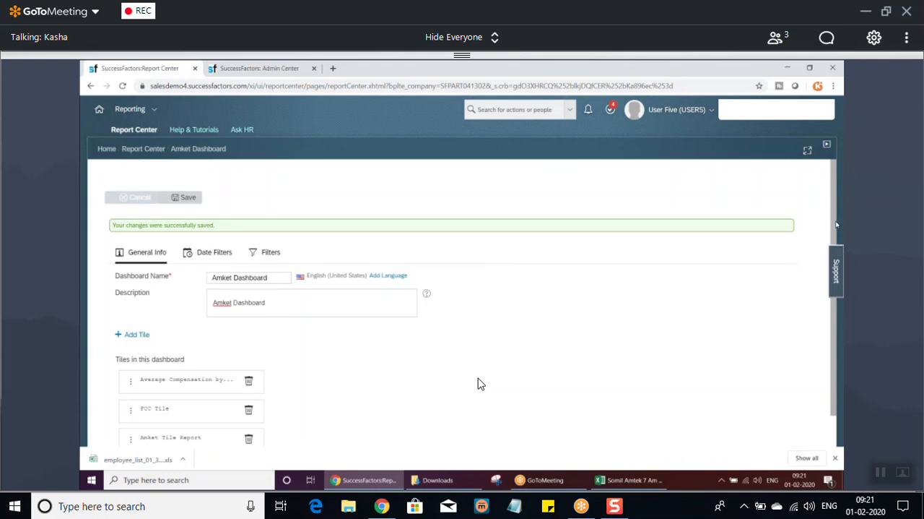
Run Amket Dashboard from the Report Center with the default Team View filters, and reopen its filter settings.
{"action": "left_click", "coordinate": [139, 150]}
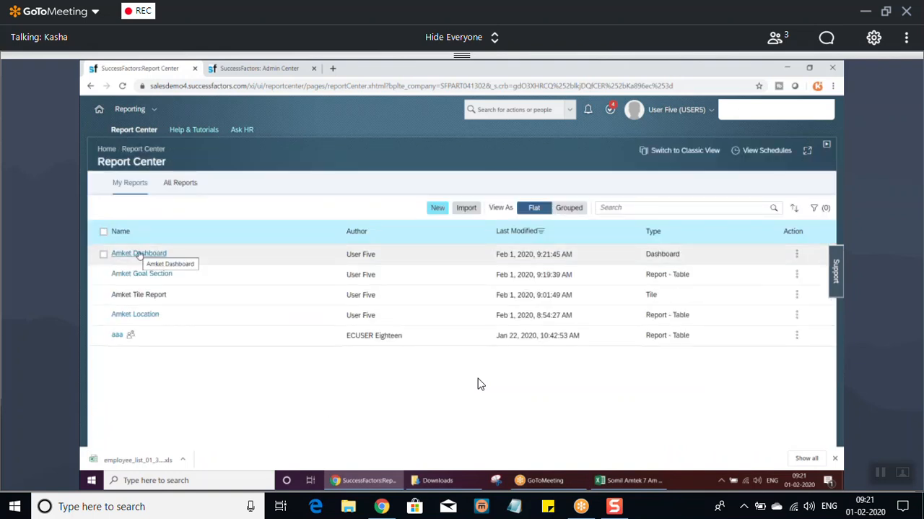
{"action": "left_click", "coordinate": [139, 253]}
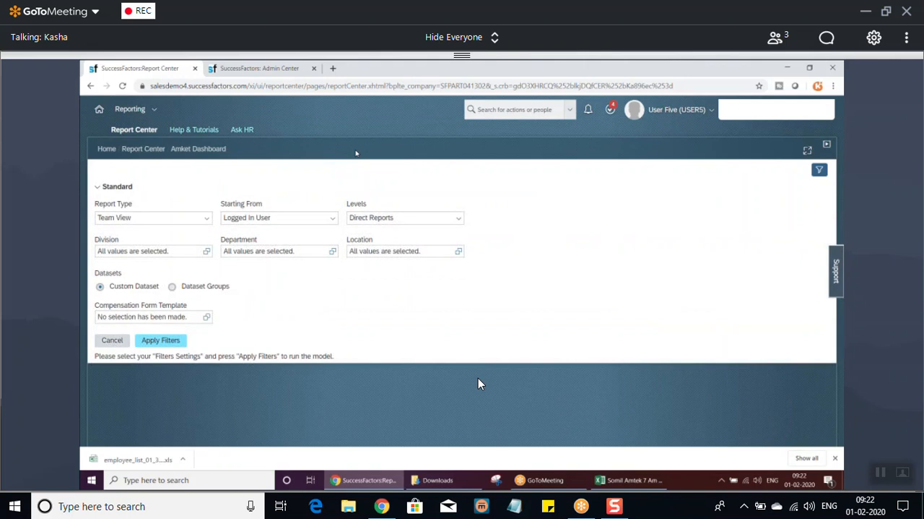
{"action": "left_click", "coordinate": [166, 342]}
{"action": "left_click", "coordinate": [543, 341]}
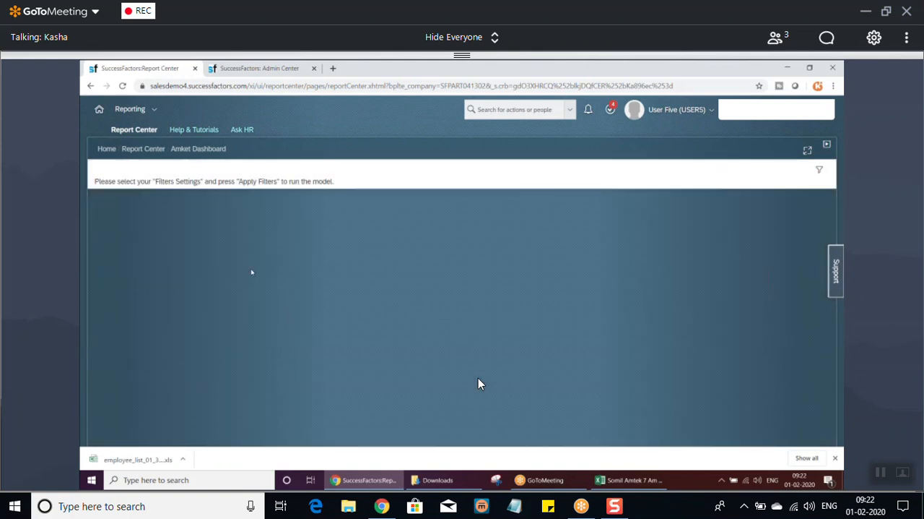
{"action": "left_click", "coordinate": [821, 169]}
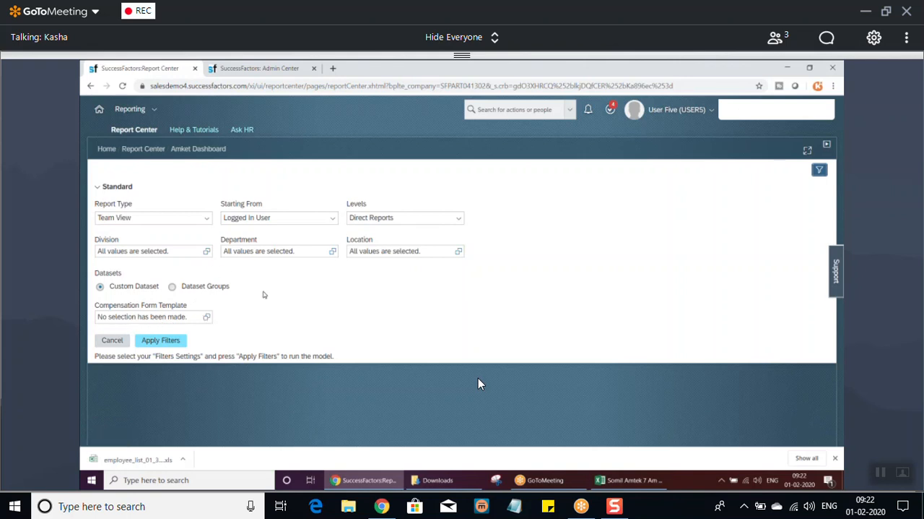
Return to the Report Center and edit Amket Dashboard to remove the Average Compensation by Performance tile.
{"action": "left_click", "coordinate": [144, 150]}
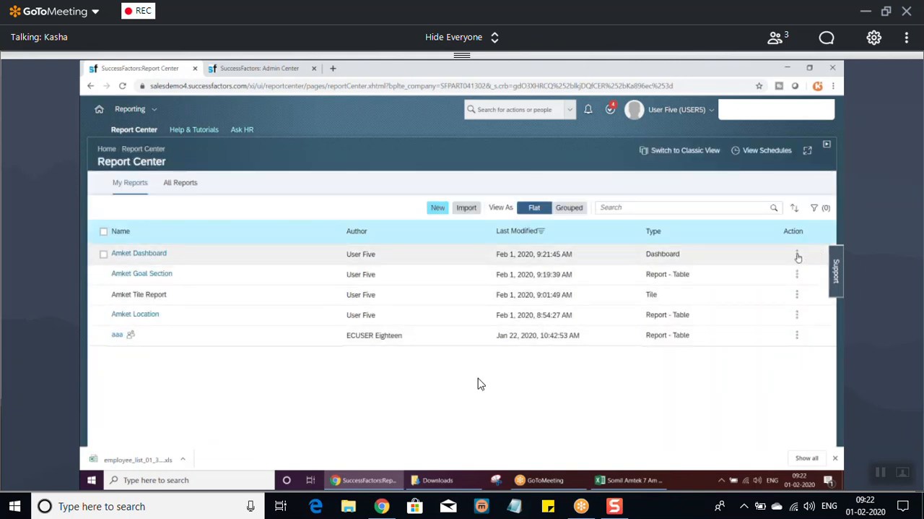
{"action": "left_click", "coordinate": [798, 255]}
{"action": "left_click", "coordinate": [788, 284]}
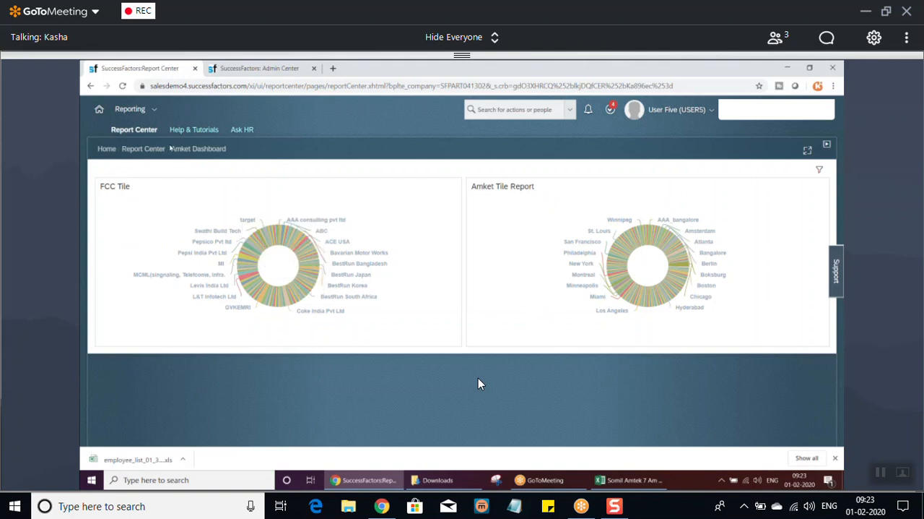
Reopen Amket Dashboard for editing, add the TATA foundation objects info and TATA tile tiles, and save it.
{"action": "left_click", "coordinate": [135, 130]}
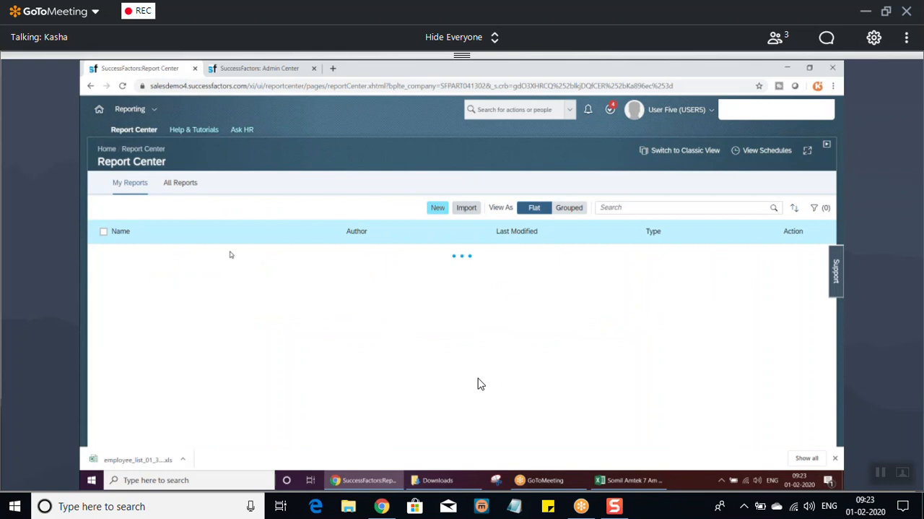
{"action": "left_click", "coordinate": [798, 256]}
{"action": "left_click", "coordinate": [784, 283]}
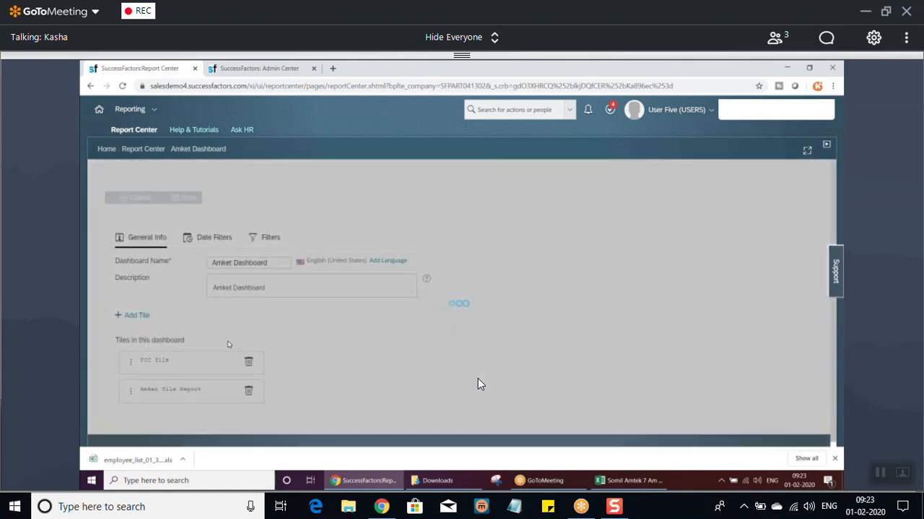
{"action": "left_click", "coordinate": [132, 315]}
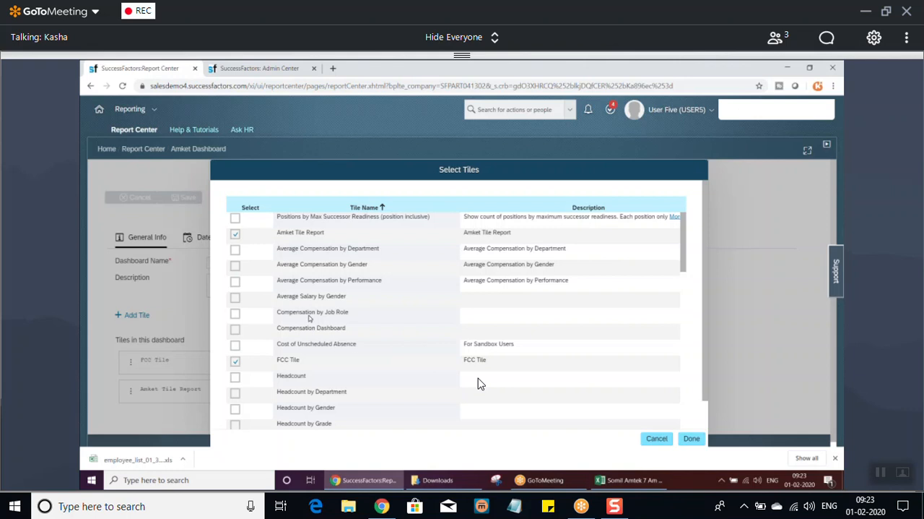
{"action": "left_click_drag", "start_coordinate": [686, 252], "coordinate": [685, 406]}
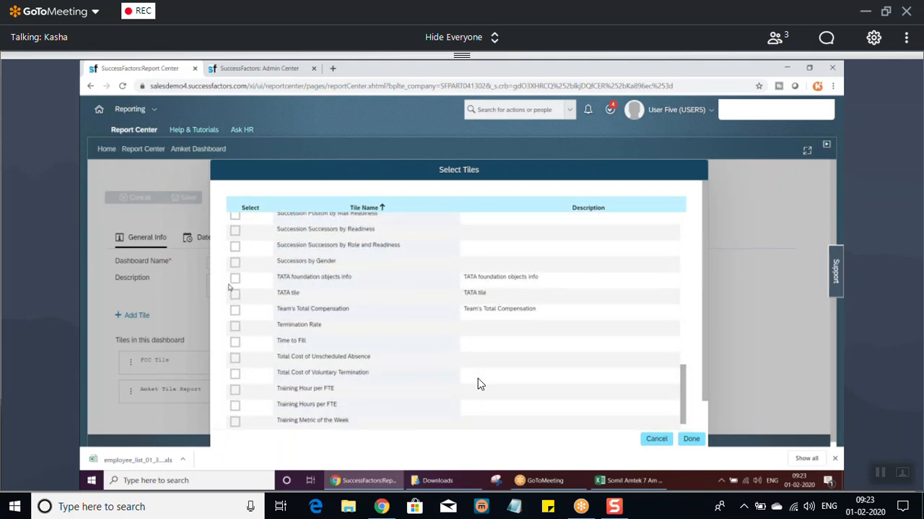
{"action": "left_click", "coordinate": [234, 278]}
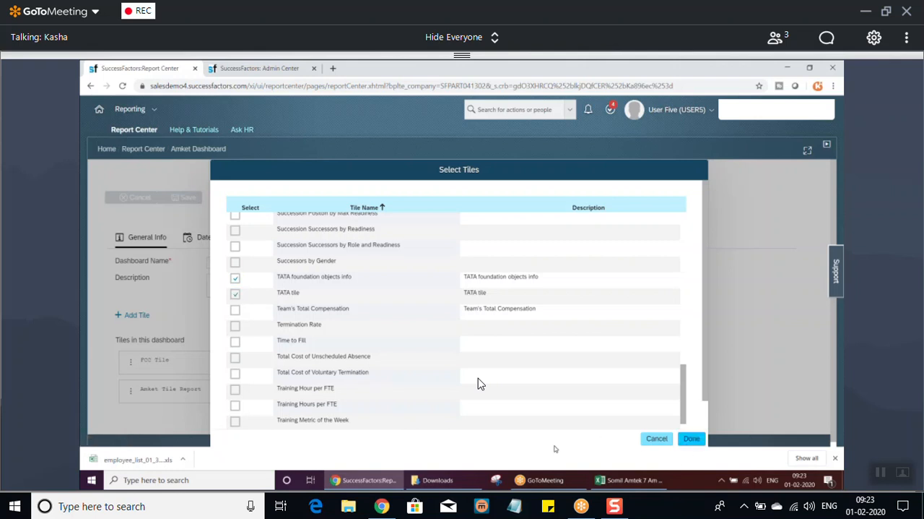
{"action": "left_click", "coordinate": [692, 439]}
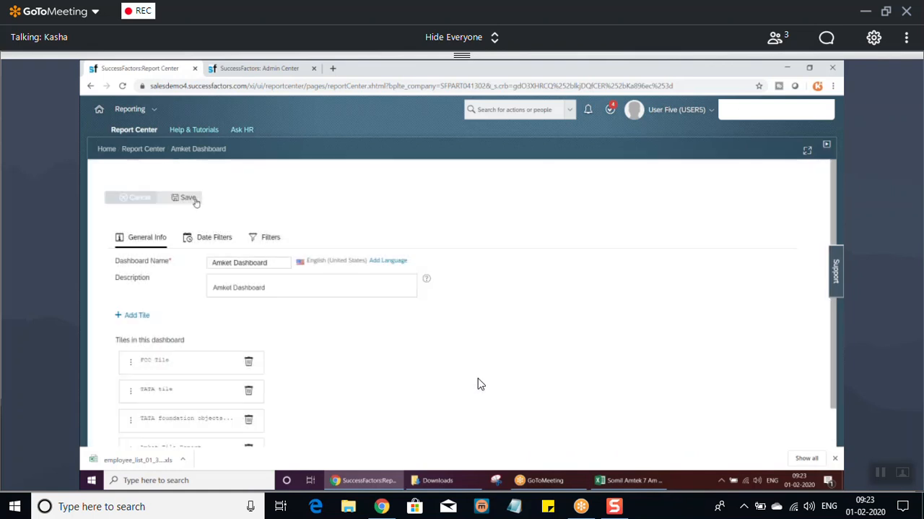
{"action": "left_click", "coordinate": [187, 198]}
Run the updated Amket Dashboard from the Report Center to view all of its tiles.
{"action": "left_click", "coordinate": [136, 133]}
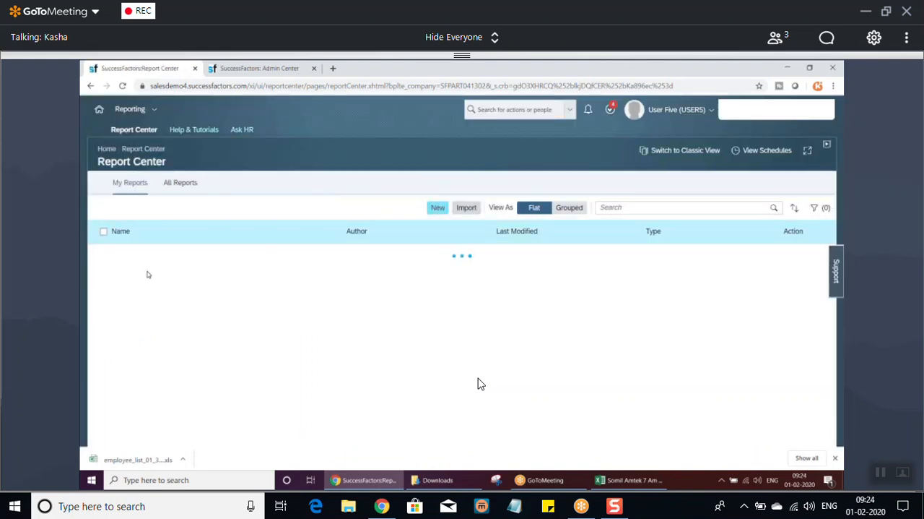
{"action": "left_click", "coordinate": [138, 254]}
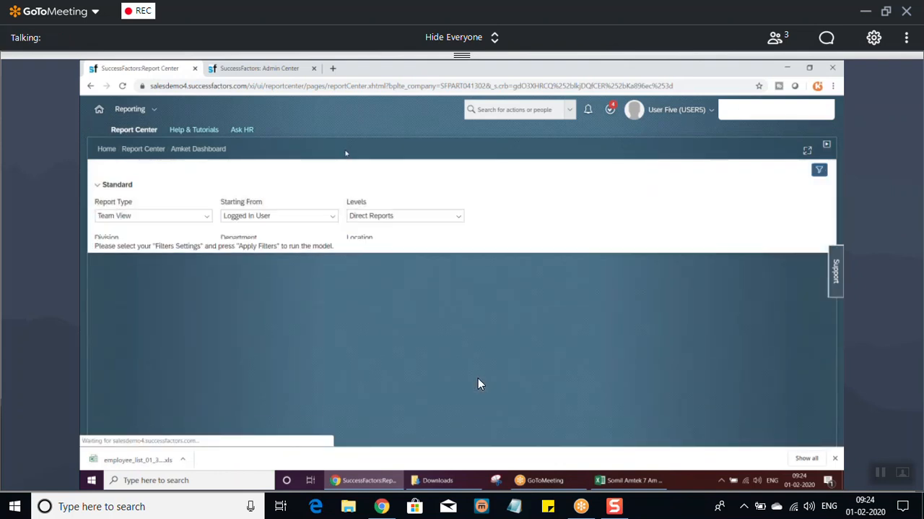
{"action": "left_click", "coordinate": [163, 276]}
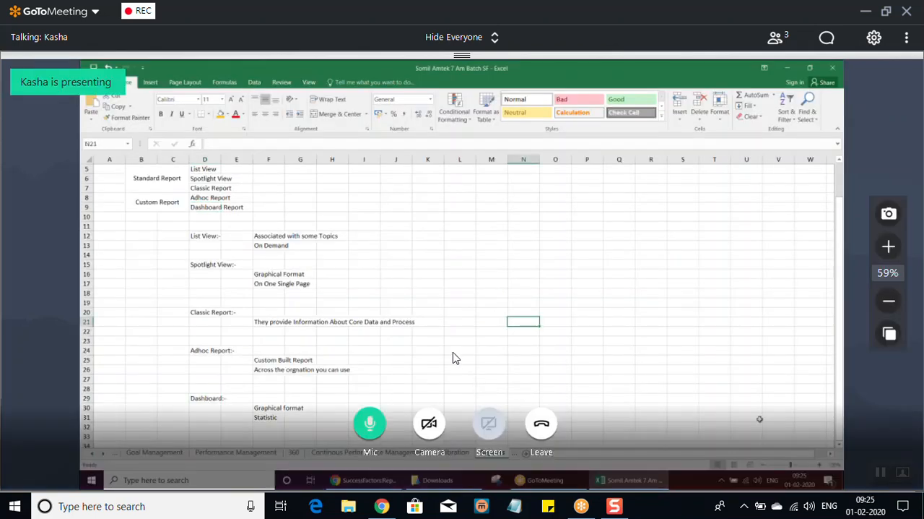
{"action": "left_click", "coordinate": [368, 422]}
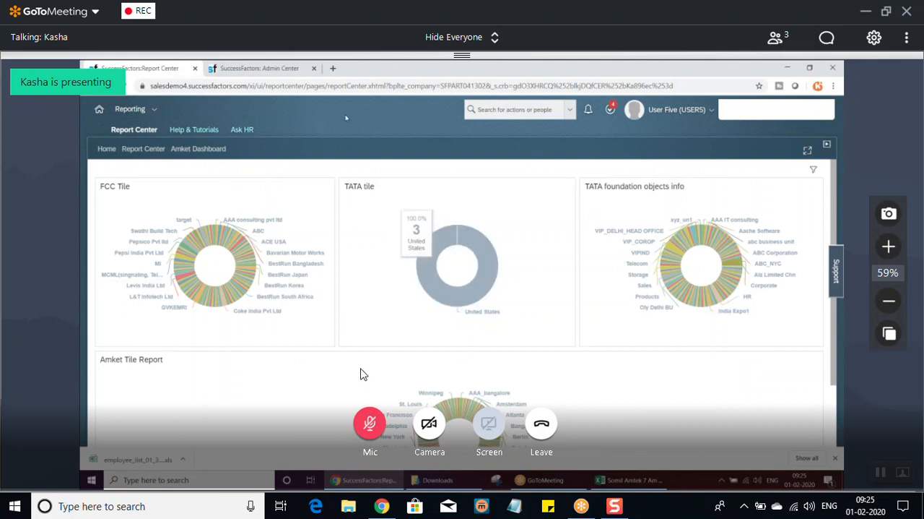
{"action": "left_click", "coordinate": [369, 427]}
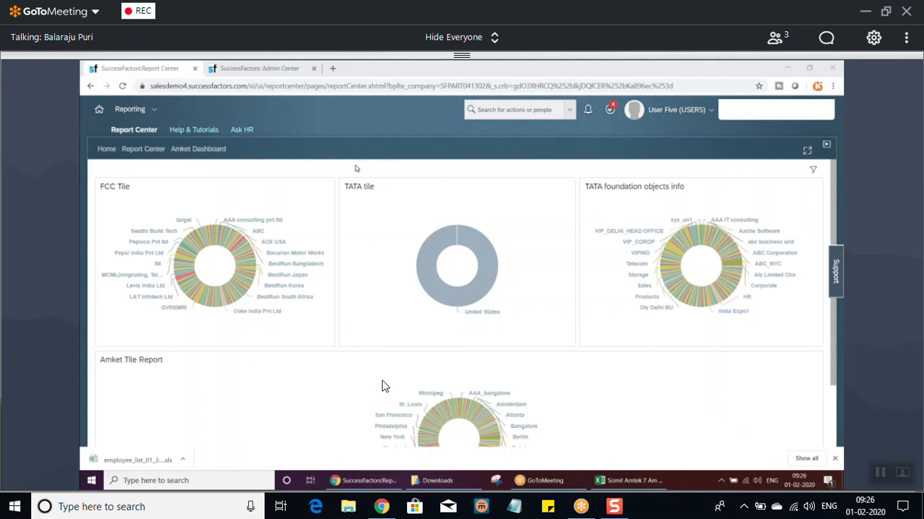
Return to the Report Center, switch to Classic View and open the Employee List report.
{"action": "left_click", "coordinate": [133, 109]}
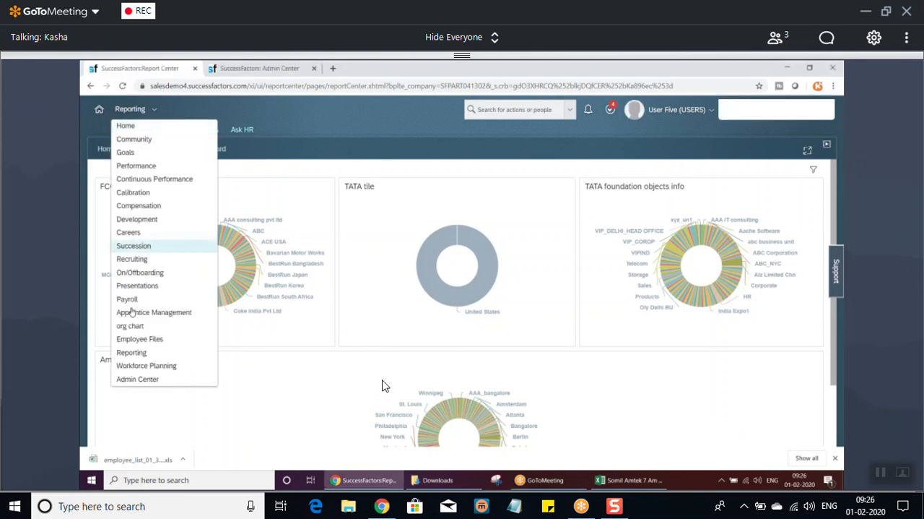
{"action": "left_click", "coordinate": [132, 351]}
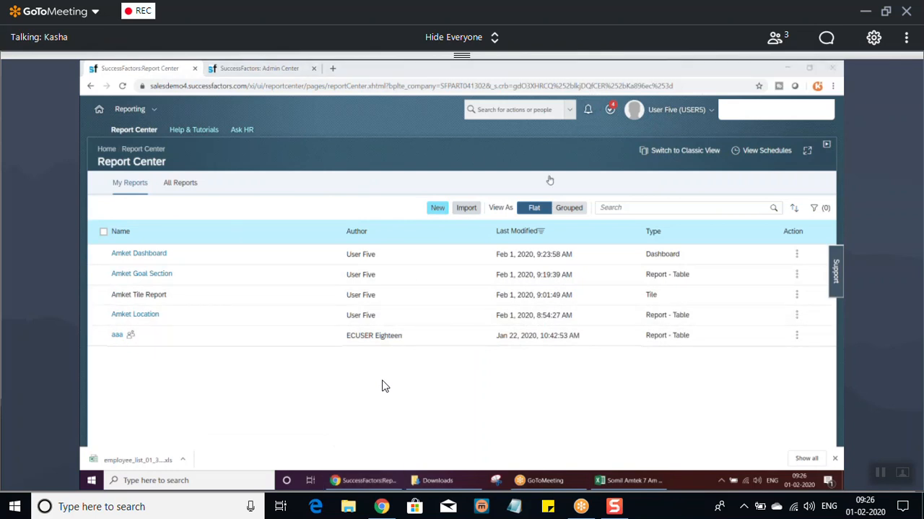
{"action": "left_click", "coordinate": [663, 151]}
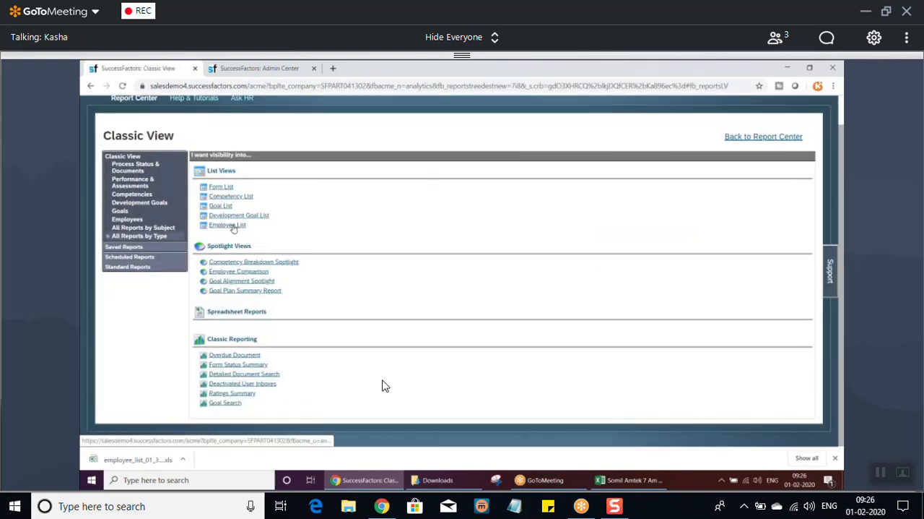
{"action": "left_click", "coordinate": [230, 226]}
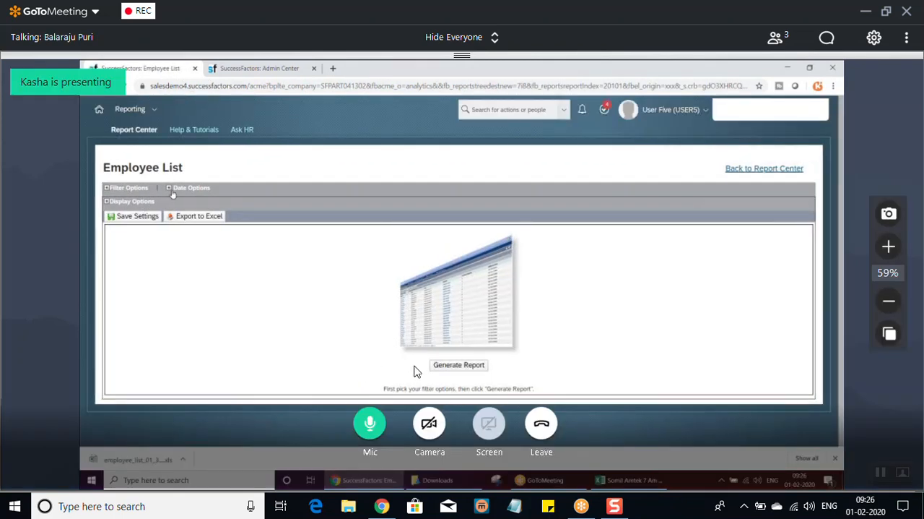
Expand the Date Options of the Employee List report, view the current period's date calendar and close it.
{"action": "left_click", "coordinate": [170, 188]}
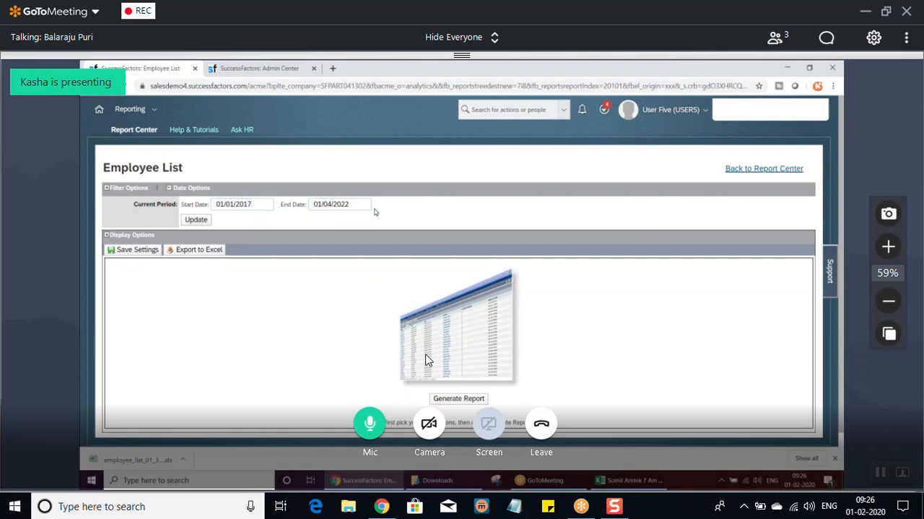
{"action": "left_click", "coordinate": [346, 204]}
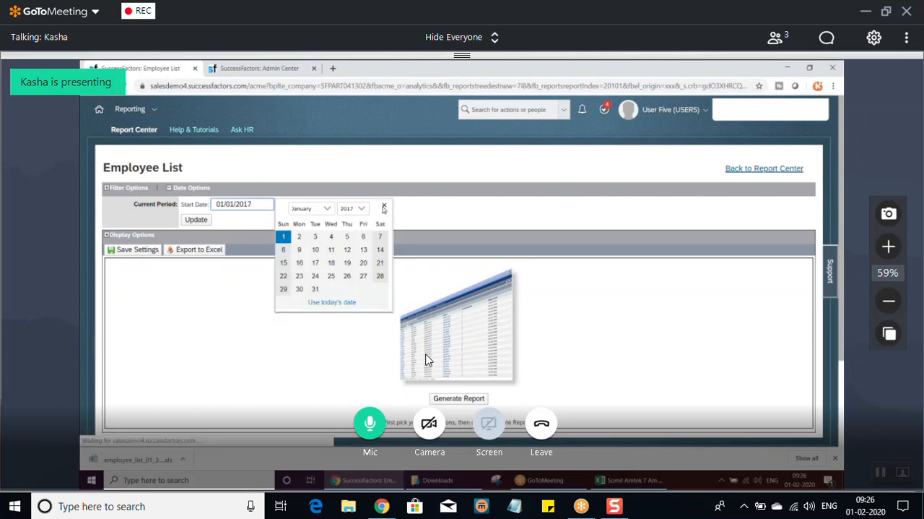
{"action": "left_click", "coordinate": [352, 208]}
{"action": "left_click", "coordinate": [493, 189]}
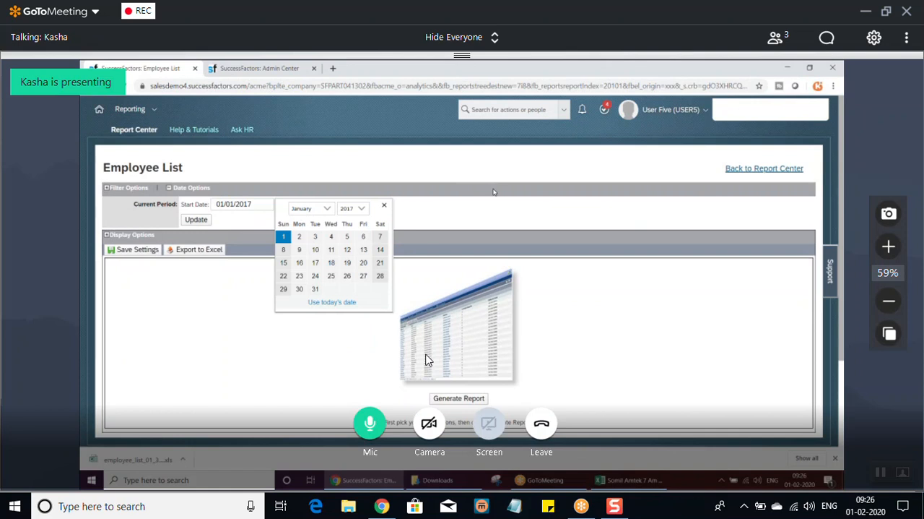
{"action": "left_click", "coordinate": [384, 205]}
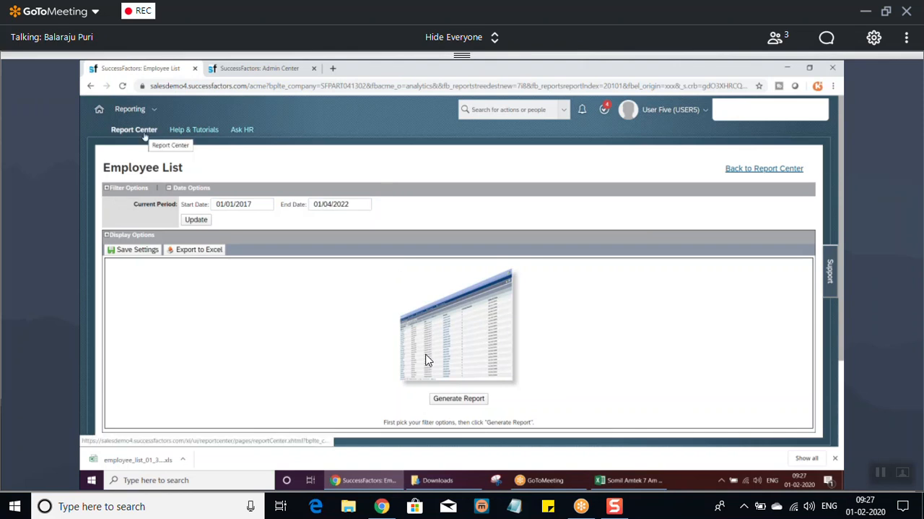
Return from the Employee List report to the Report Center and run the Amket Location report to view its records.
{"action": "left_click", "coordinate": [131, 109]}
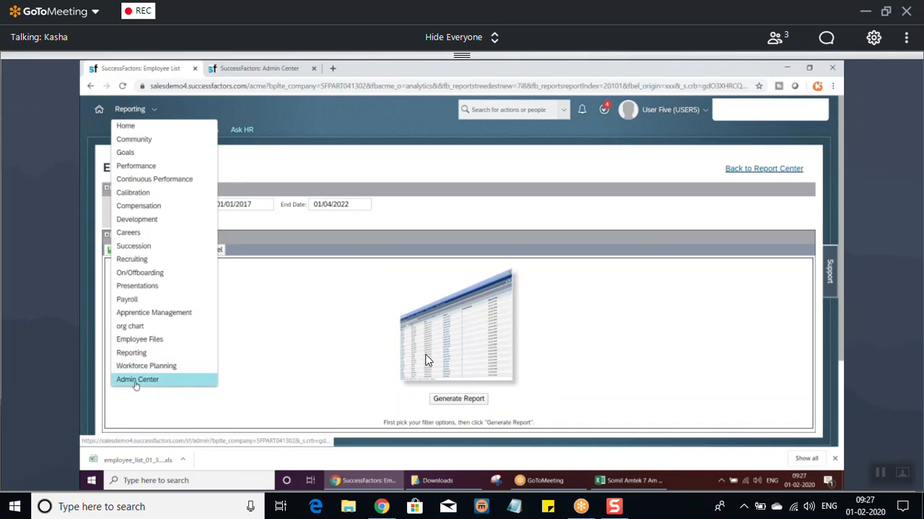
{"action": "left_click", "coordinate": [424, 171]}
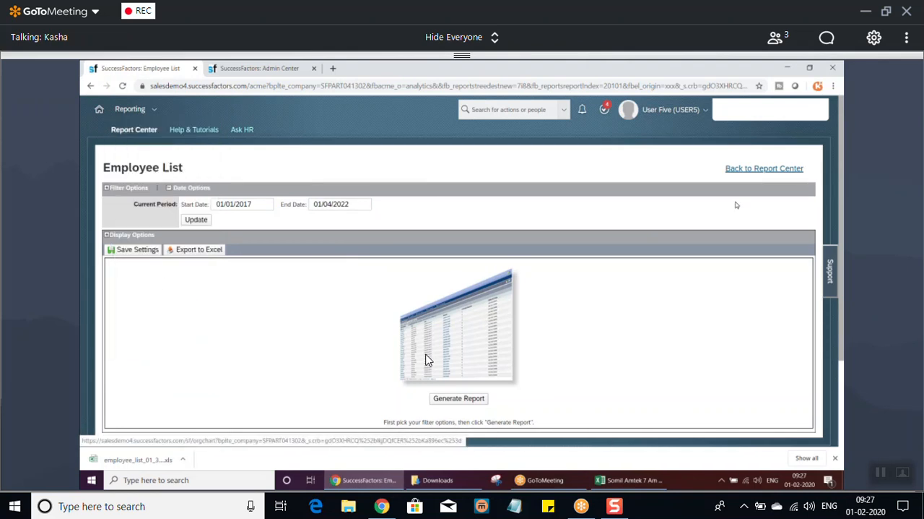
{"action": "left_click", "coordinate": [763, 168]}
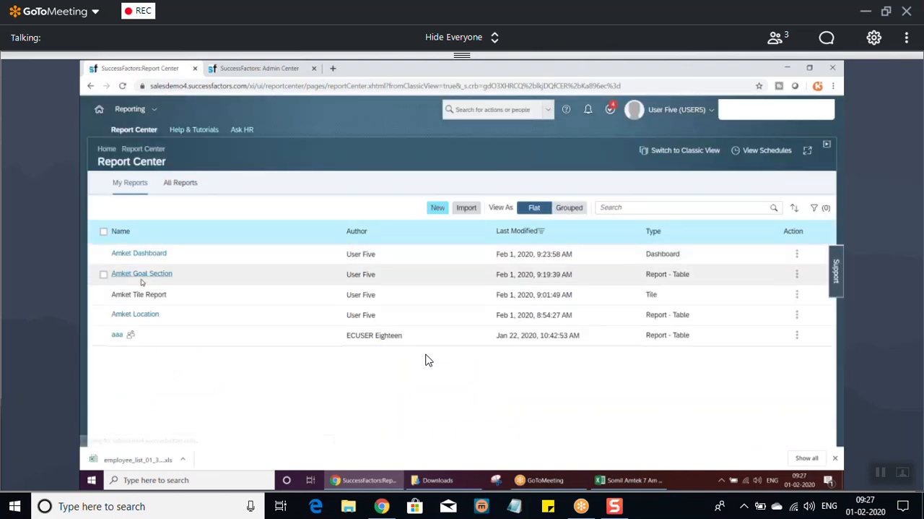
{"action": "left_click", "coordinate": [141, 314]}
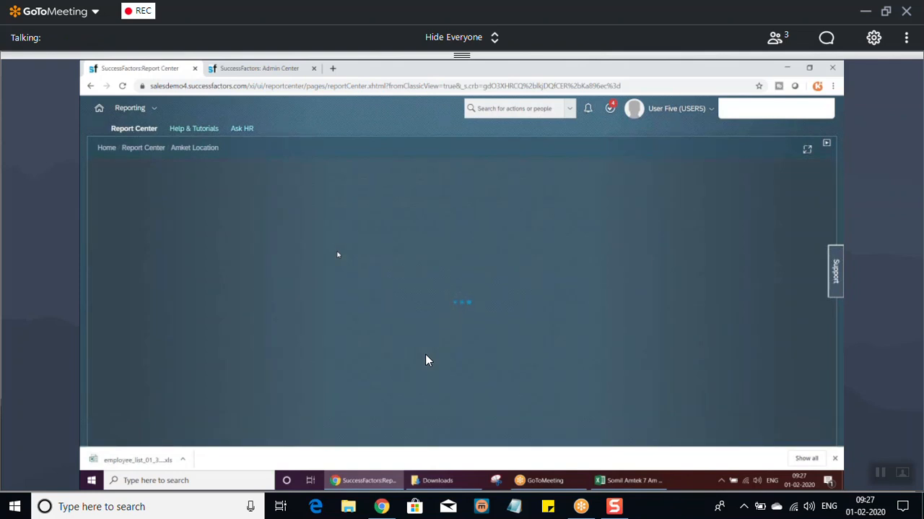
{"action": "left_click", "coordinate": [616, 373]}
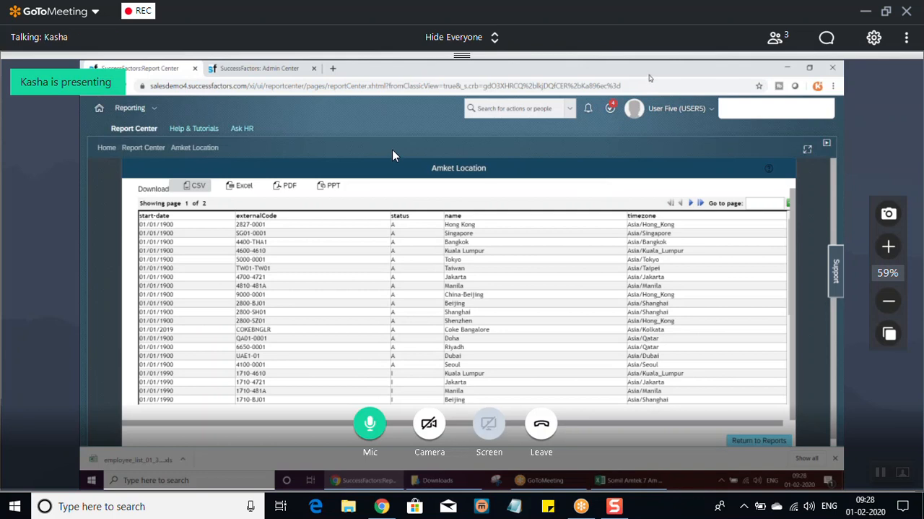
Mute the meeting microphone and dismiss the notice that the GoToMeeting session has ended.
{"action": "left_click", "coordinate": [368, 426]}
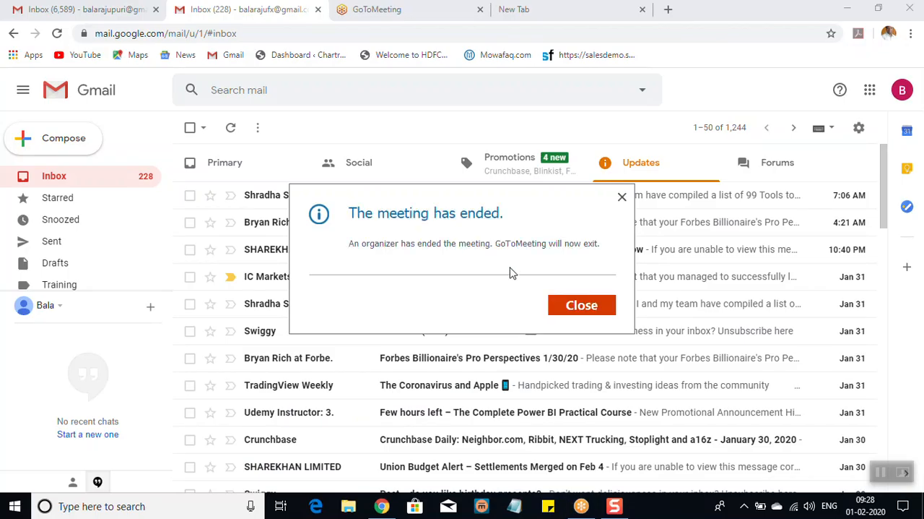
{"action": "left_click", "coordinate": [569, 306]}
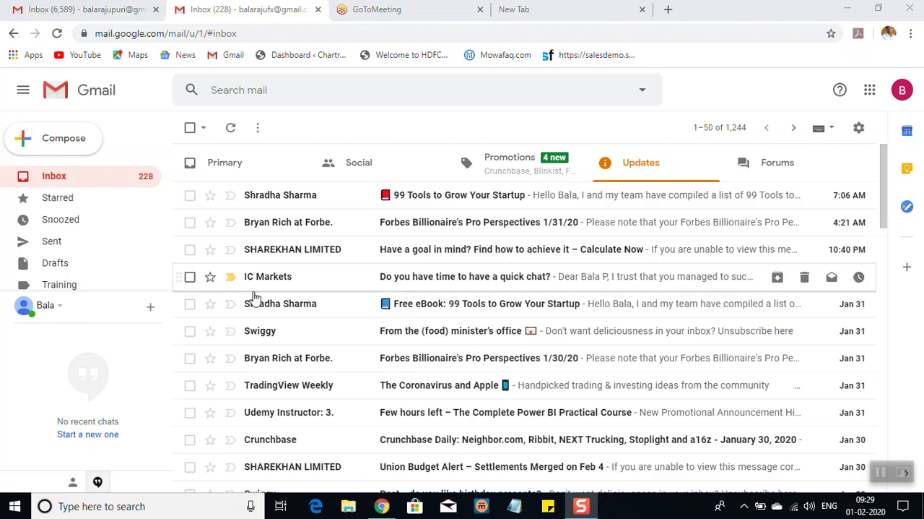
Check the Primary and Updates categories of the open Gmail inbox, finishing on Primary.
{"action": "left_click", "coordinate": [277, 175]}
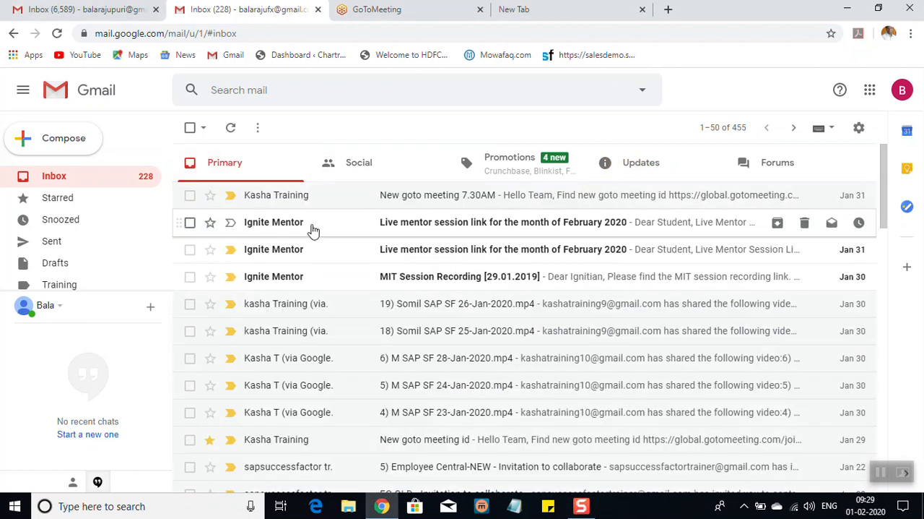
{"action": "left_click", "coordinate": [639, 176]}
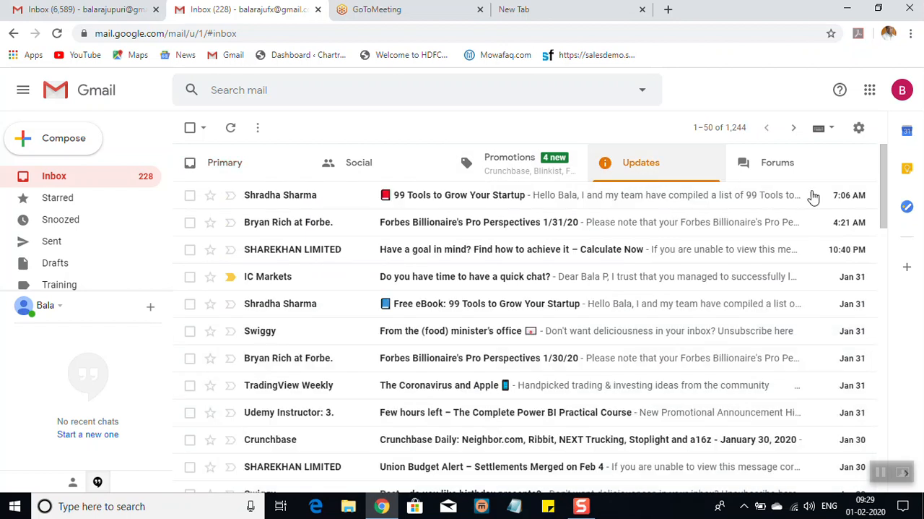
{"action": "mouse_move", "coordinate": [887, 193]}
{"action": "left_mouse_down"}
{"action": "mouse_move", "coordinate": [893, 324]}
{"action": "mouse_move", "coordinate": [887, 196]}
{"action": "left_mouse_up"}
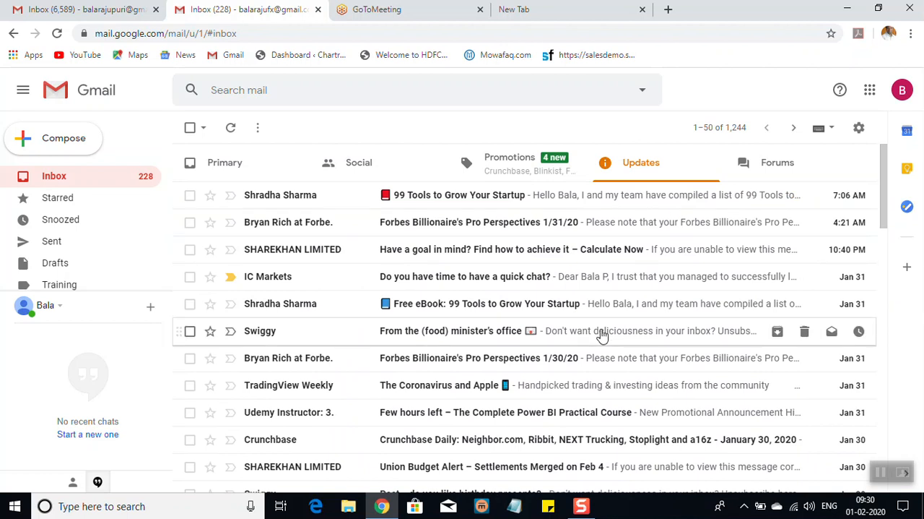
{"action": "left_click", "coordinate": [260, 177]}
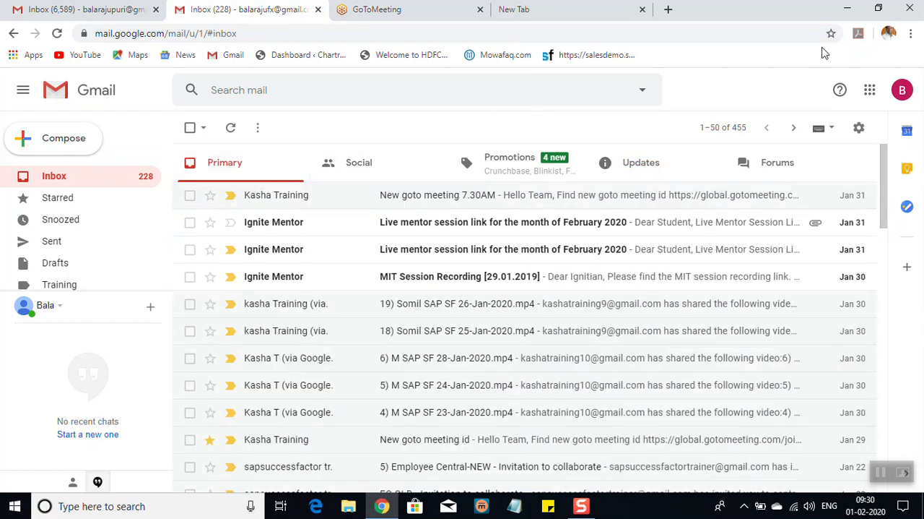
Close the GoToMeeting browser page and switch to the other Gmail account's inbox.
{"action": "left_click", "coordinate": [436, 10]}
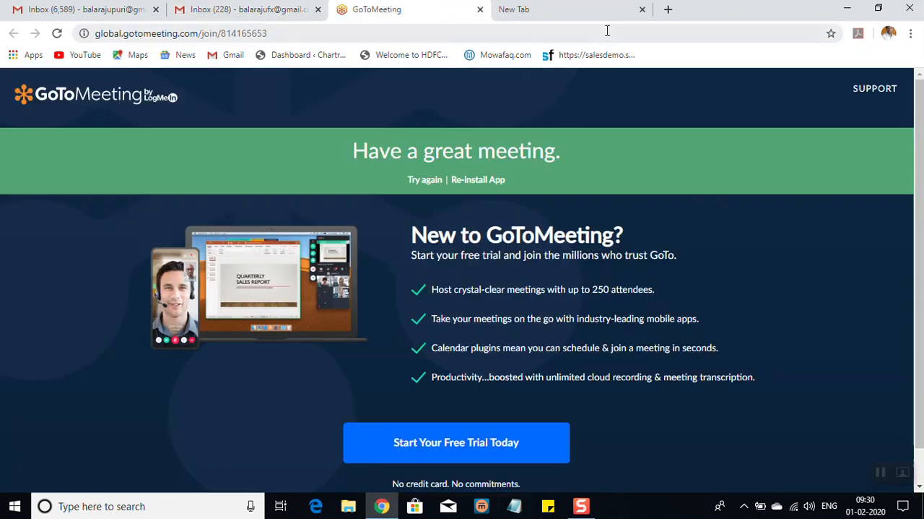
{"action": "left_click", "coordinate": [481, 10]}
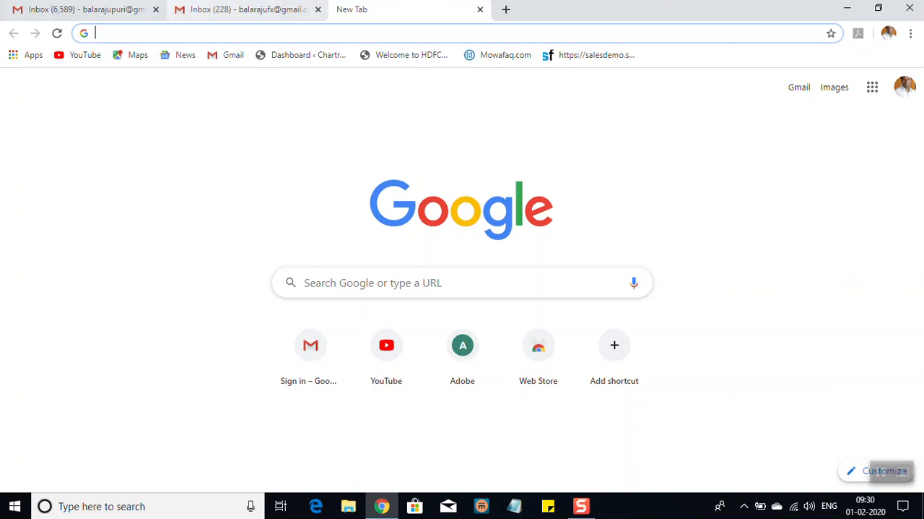
{"action": "left_click", "coordinate": [117, 6]}
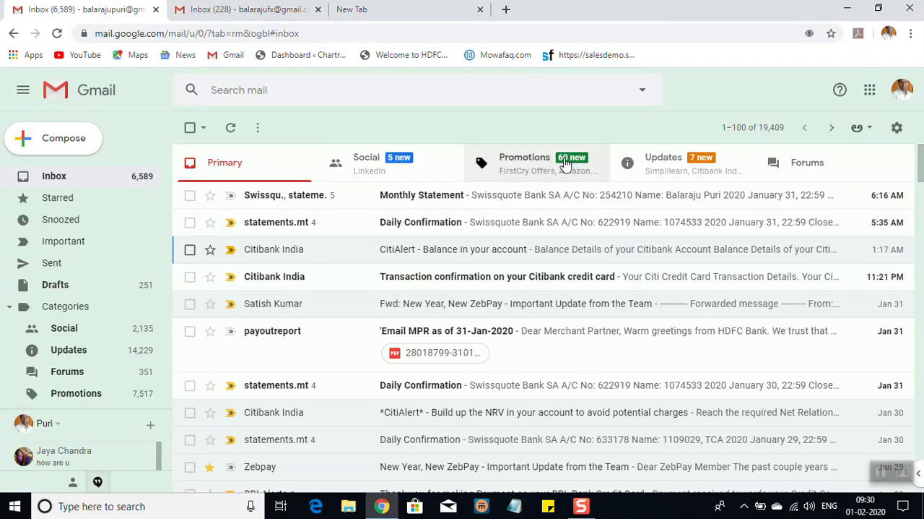
Read the Amazon.in order confirmation for Die Now to Live Forever and the Citibank India NEFT transaction limits message in the Updates category.
{"action": "left_click", "coordinate": [720, 176]}
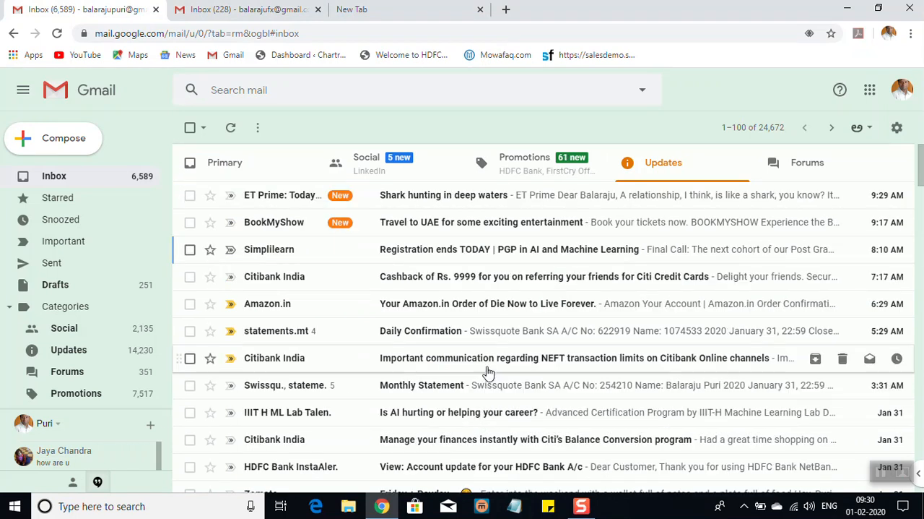
{"action": "left_click", "coordinate": [512, 314]}
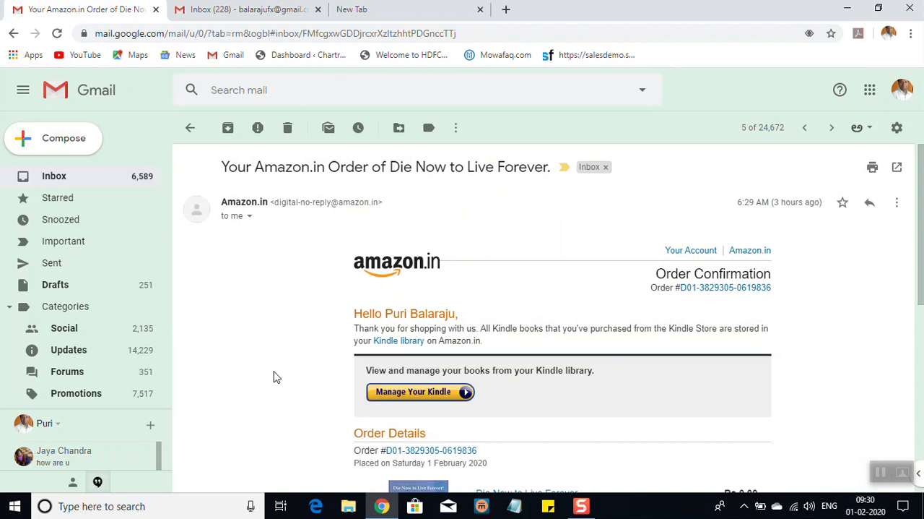
{"action": "scroll", "coordinate": [275, 375], "scroll_direction": "down", "scroll_amount": 5}
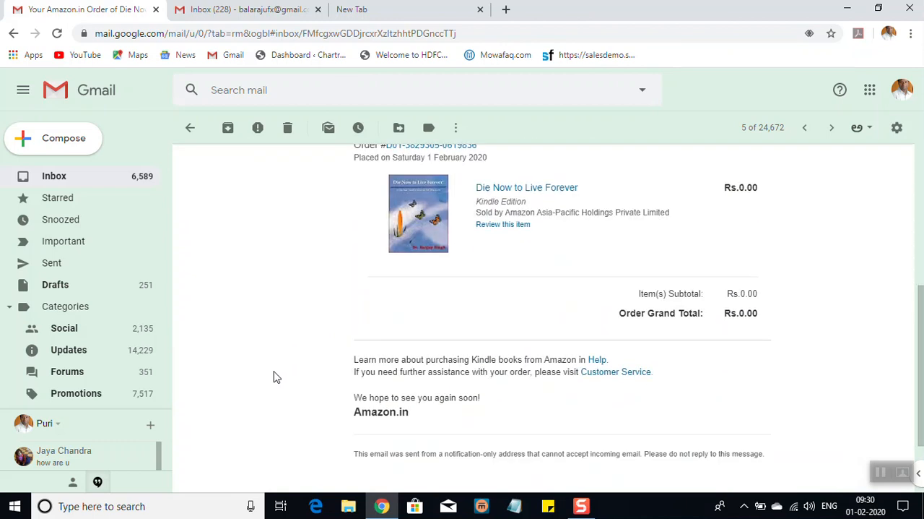
{"action": "scroll", "coordinate": [274, 375], "scroll_direction": "down", "scroll_amount": 1}
{"action": "scroll", "coordinate": [275, 375], "scroll_direction": "up", "scroll_amount": 5}
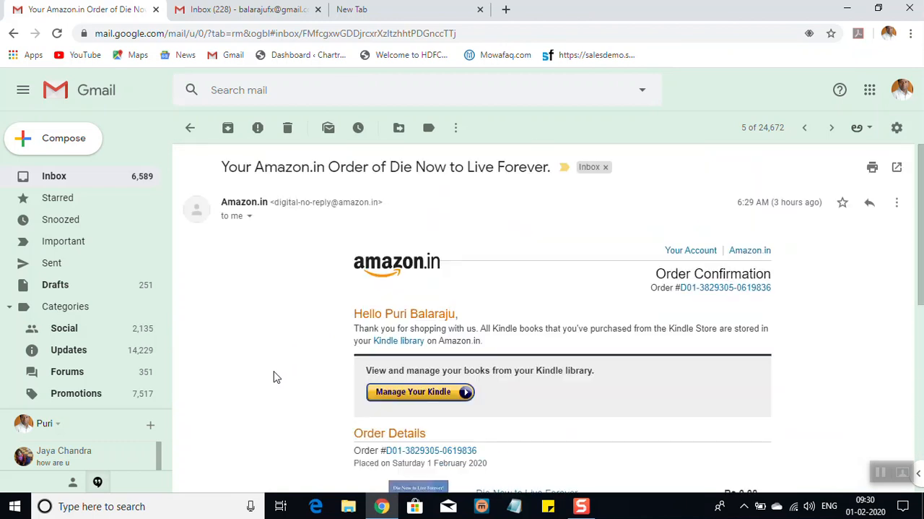
{"action": "scroll", "coordinate": [274, 376], "scroll_direction": "down", "scroll_amount": 5}
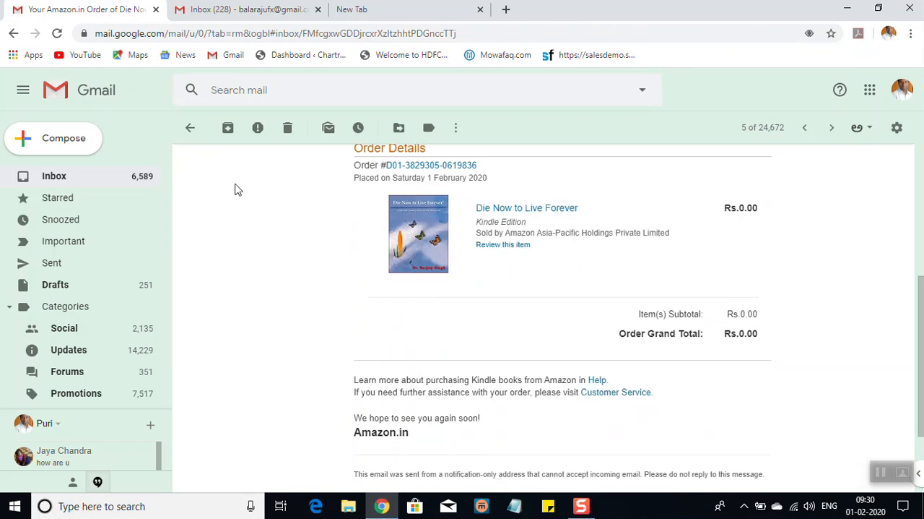
{"action": "left_click", "coordinate": [192, 137]}
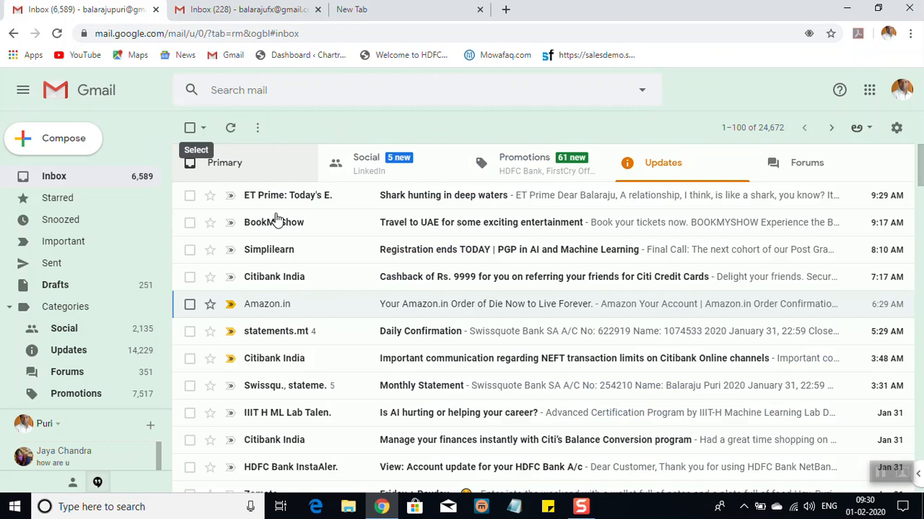
{"action": "left_click", "coordinate": [419, 359]}
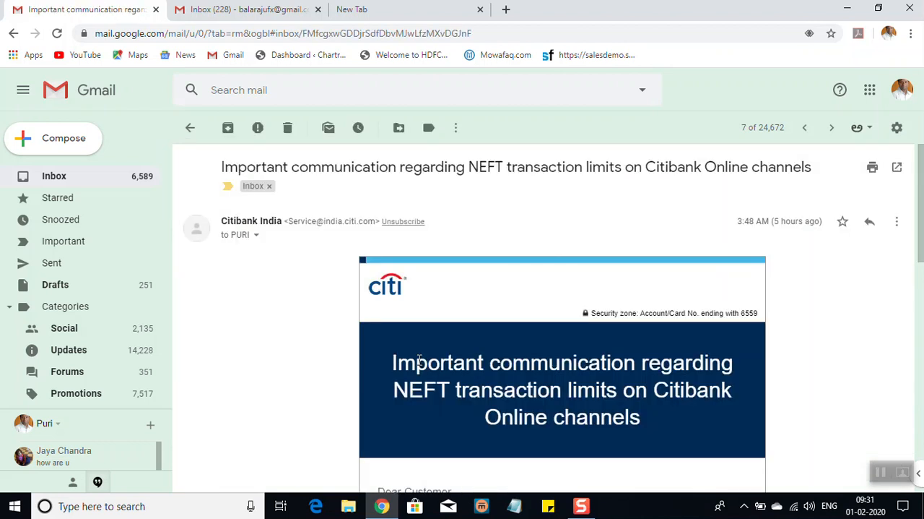
{"action": "left_click", "coordinate": [190, 128]}
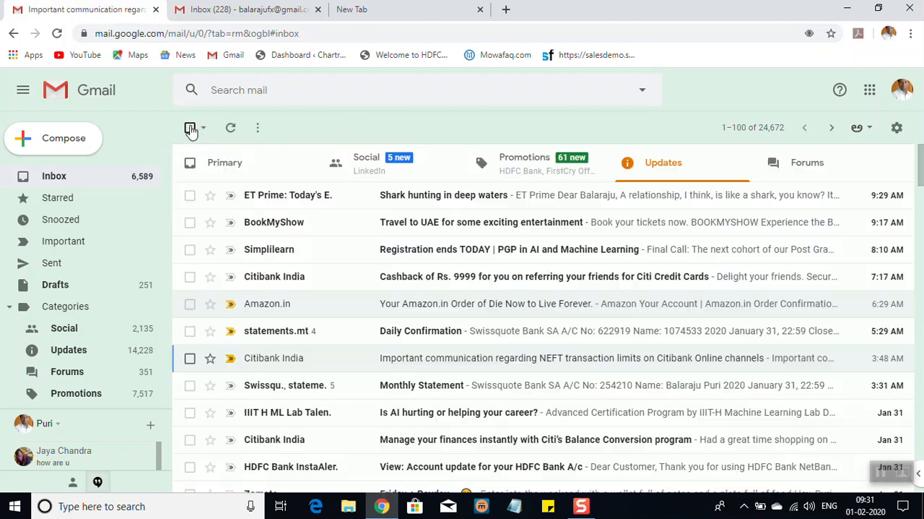
Open the BookMyShow message "Travel to UAE for some exciting entertainment" and read through its featured Dubai events.
{"action": "left_click", "coordinate": [510, 228]}
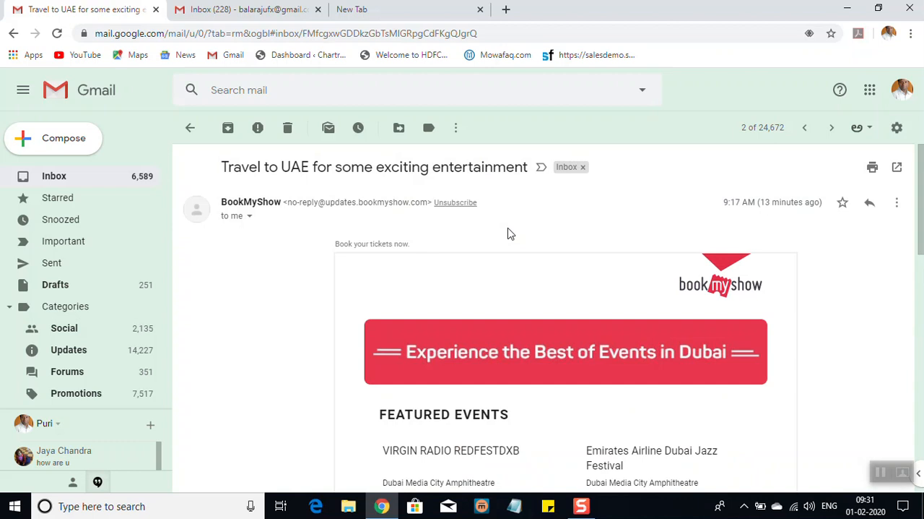
{"action": "scroll", "coordinate": [339, 323], "scroll_direction": "down", "scroll_amount": 3}
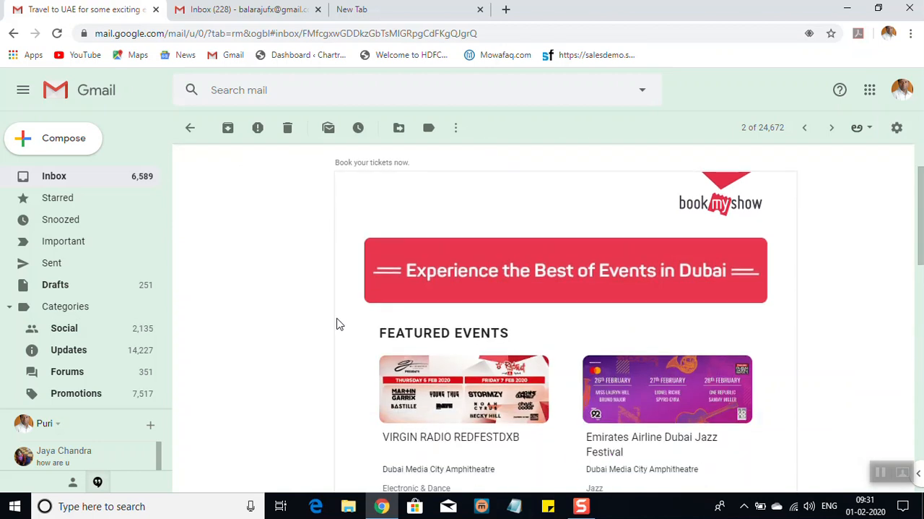
{"action": "scroll", "coordinate": [339, 323], "scroll_direction": "up", "scroll_amount": 2}
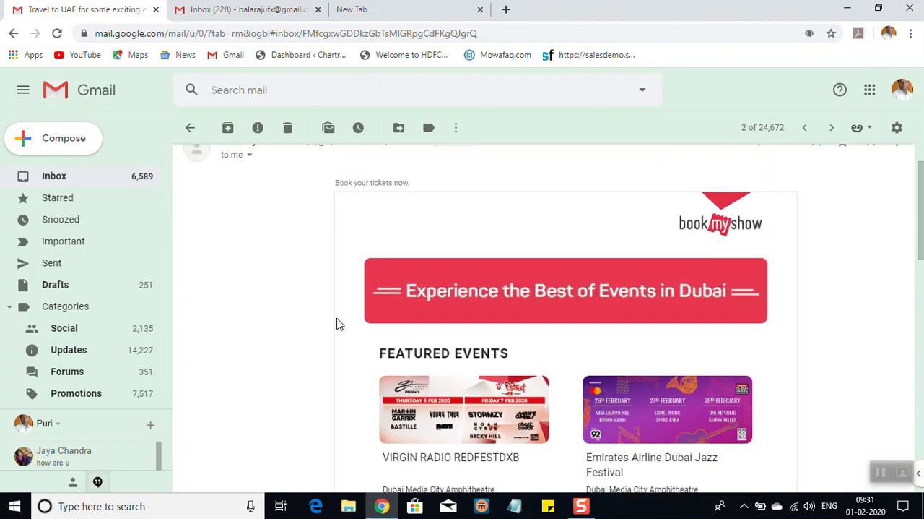
{"action": "scroll", "coordinate": [339, 323], "scroll_direction": "down", "scroll_amount": 3}
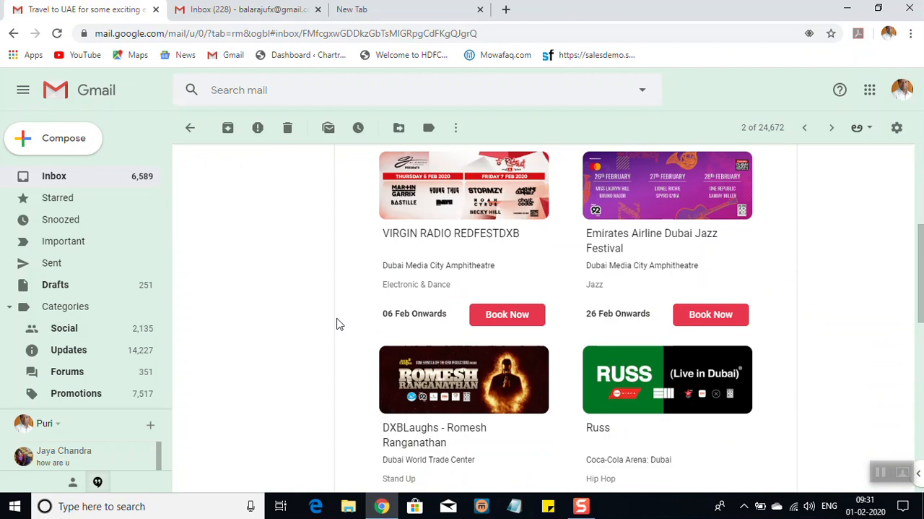
{"action": "scroll", "coordinate": [339, 323], "scroll_direction": "up", "scroll_amount": 1}
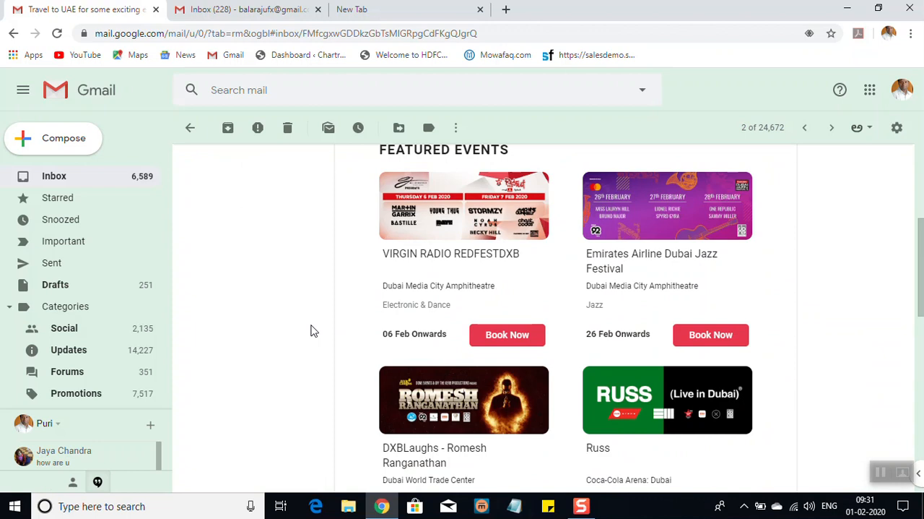
{"action": "scroll", "coordinate": [314, 330], "scroll_direction": "down", "scroll_amount": 3}
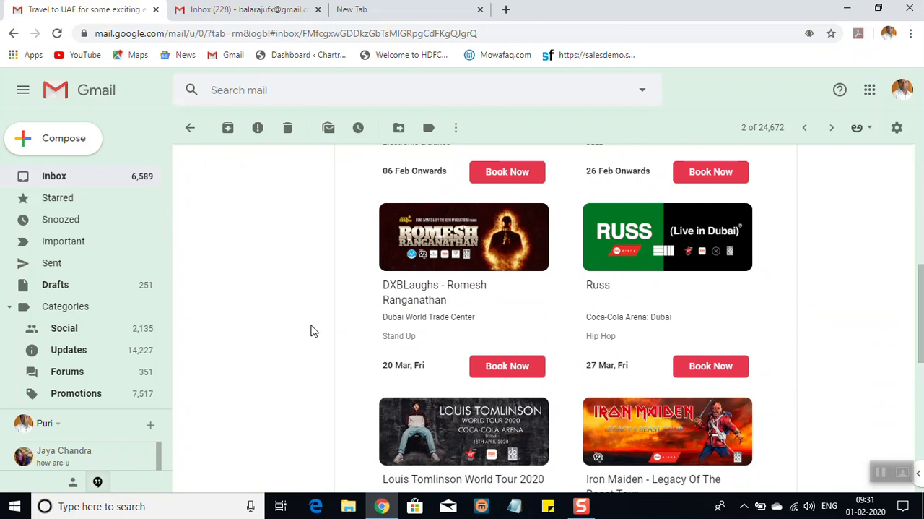
{"action": "scroll", "coordinate": [311, 330], "scroll_direction": "down", "scroll_amount": 1}
{"action": "scroll", "coordinate": [311, 330], "scroll_direction": "down", "scroll_amount": 3}
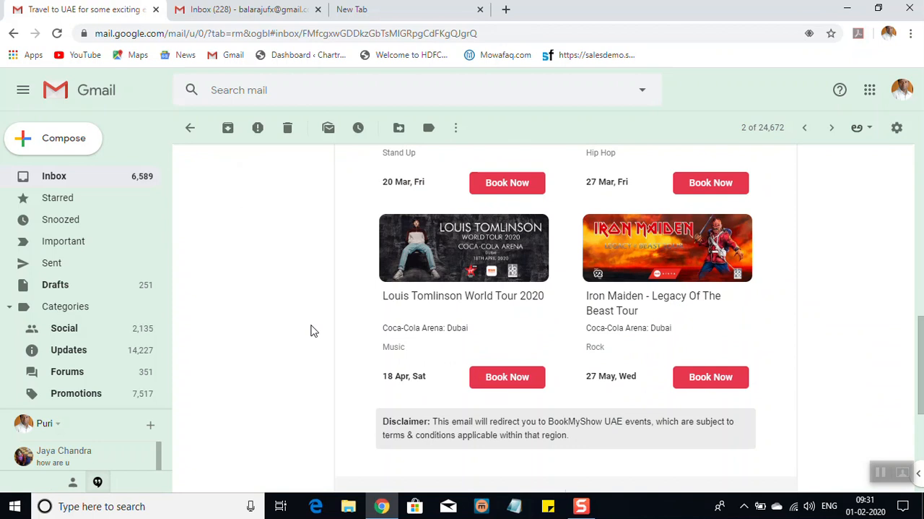
{"action": "scroll", "coordinate": [311, 330], "scroll_direction": "up", "scroll_amount": 1}
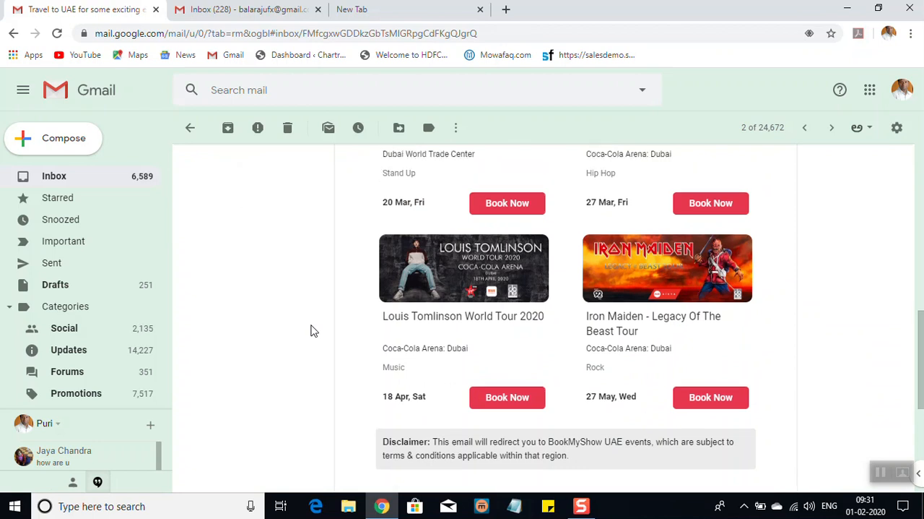
{"action": "scroll", "coordinate": [311, 330], "scroll_direction": "down", "scroll_amount": 4}
{"action": "scroll", "coordinate": [310, 330], "scroll_direction": "up", "scroll_amount": 3}
{"action": "scroll", "coordinate": [311, 330], "scroll_direction": "up", "scroll_amount": 5}
{"action": "scroll", "coordinate": [311, 330], "scroll_direction": "up", "scroll_amount": 2}
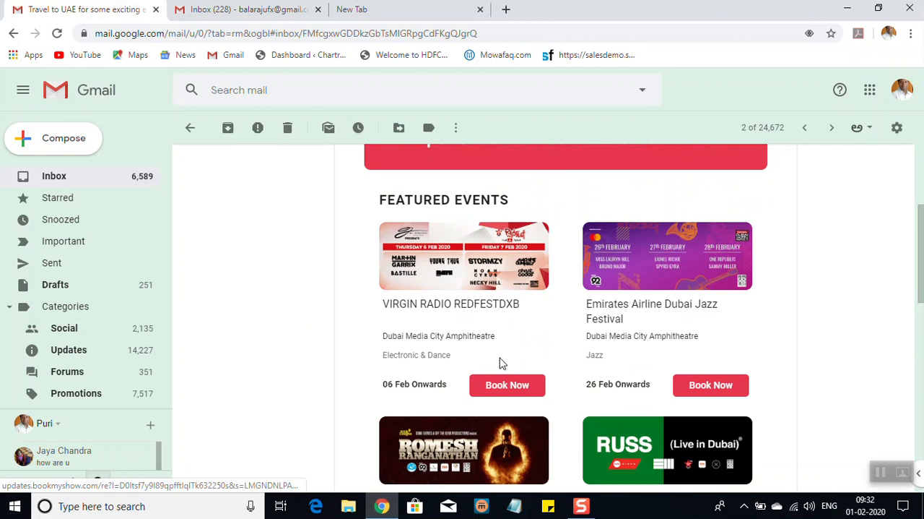
Open the booking page for VIRGIN RADIO REDFESTDXB from the BookMyShow message and view it.
{"action": "left_click", "coordinate": [506, 385]}
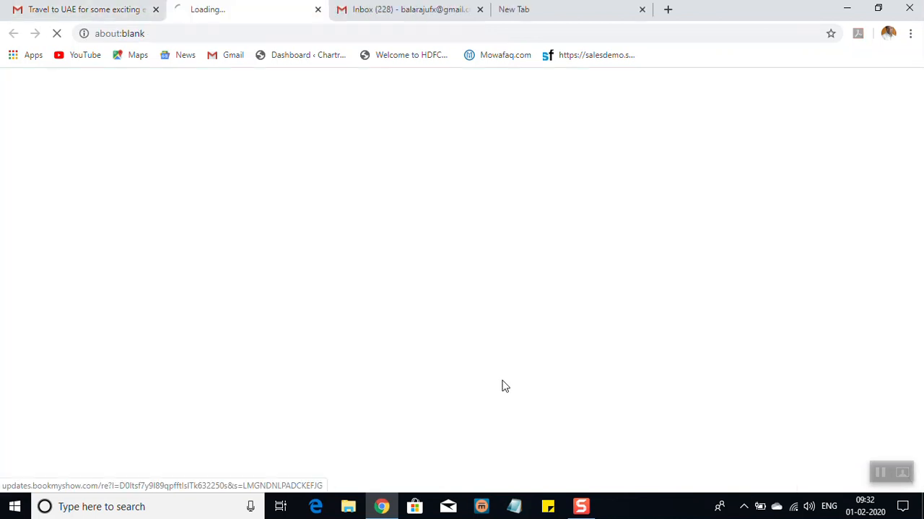
{"action": "left_click", "coordinate": [127, 10]}
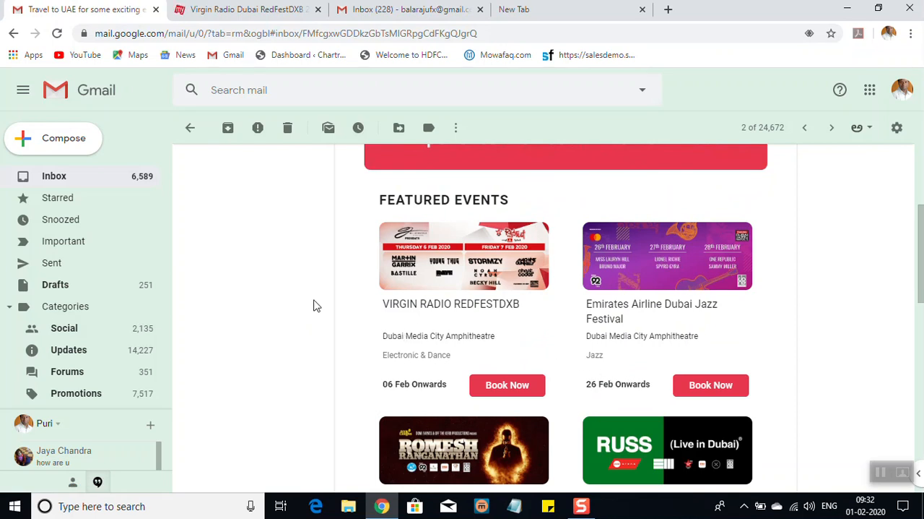
{"action": "scroll", "coordinate": [313, 306], "scroll_direction": "up", "scroll_amount": 3}
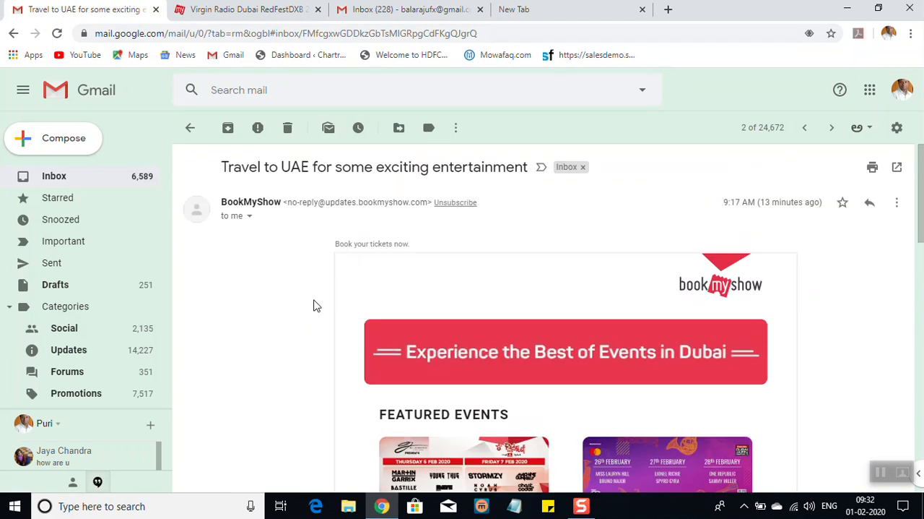
{"action": "left_click", "coordinate": [261, 10]}
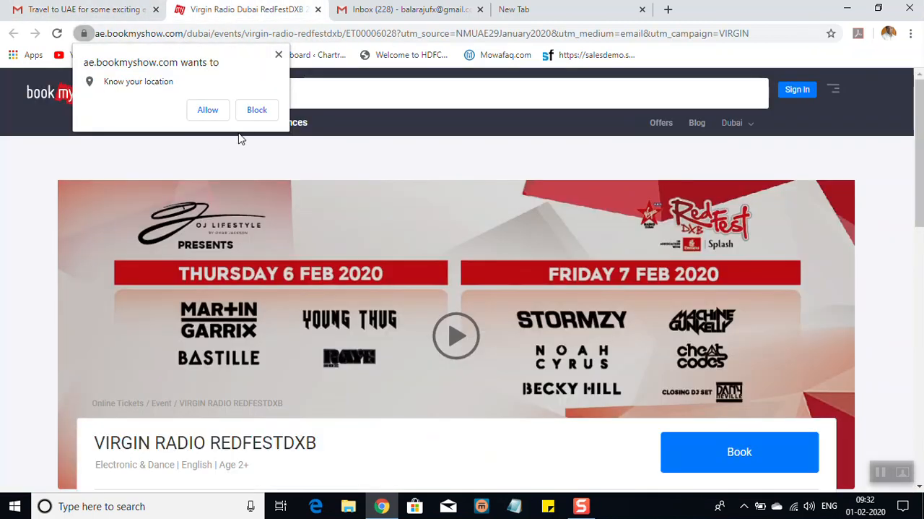
Block the BookMyShow site's location request and look through the VIRGIN RADIO REDFESTDXB event page.
{"action": "left_click", "coordinate": [262, 110]}
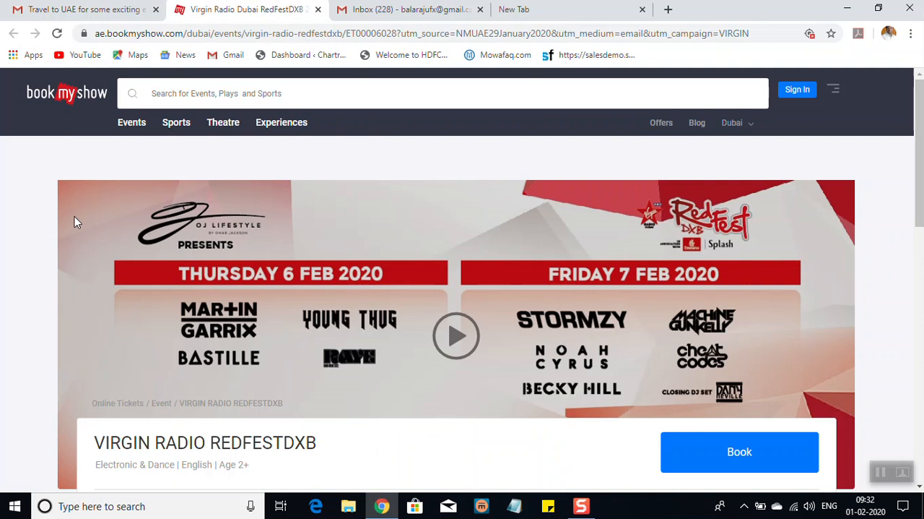
{"action": "scroll", "coordinate": [27, 252], "scroll_direction": "down", "scroll_amount": 1}
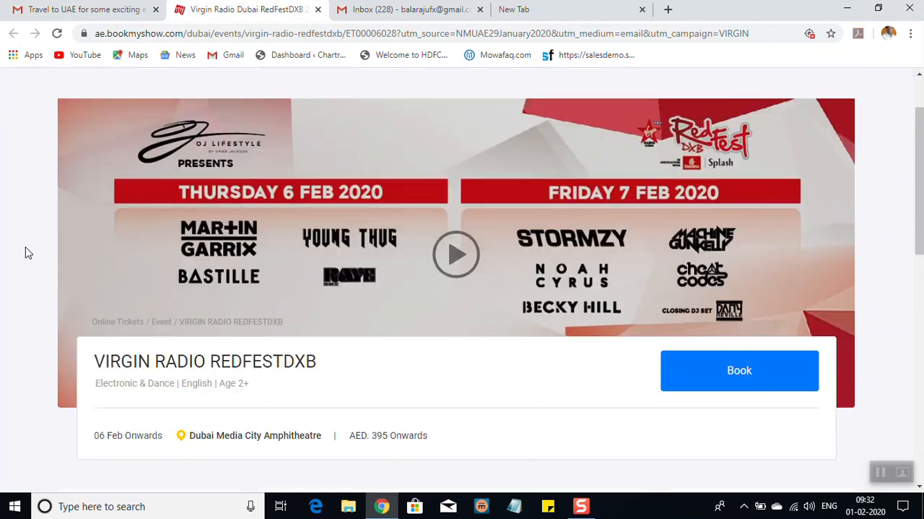
{"action": "scroll", "coordinate": [28, 252], "scroll_direction": "down", "scroll_amount": 1}
{"action": "scroll", "coordinate": [28, 252], "scroll_direction": "down", "scroll_amount": 1}
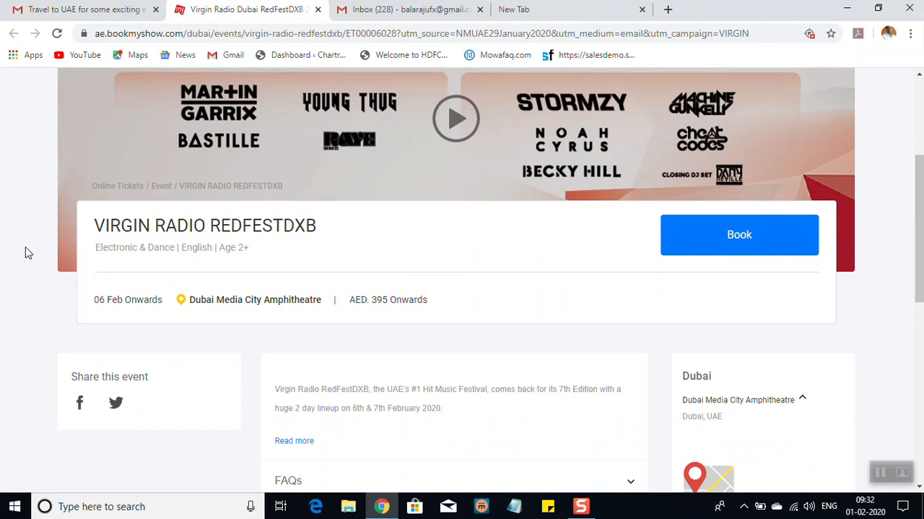
{"action": "scroll", "coordinate": [27, 253], "scroll_direction": "down", "scroll_amount": 3}
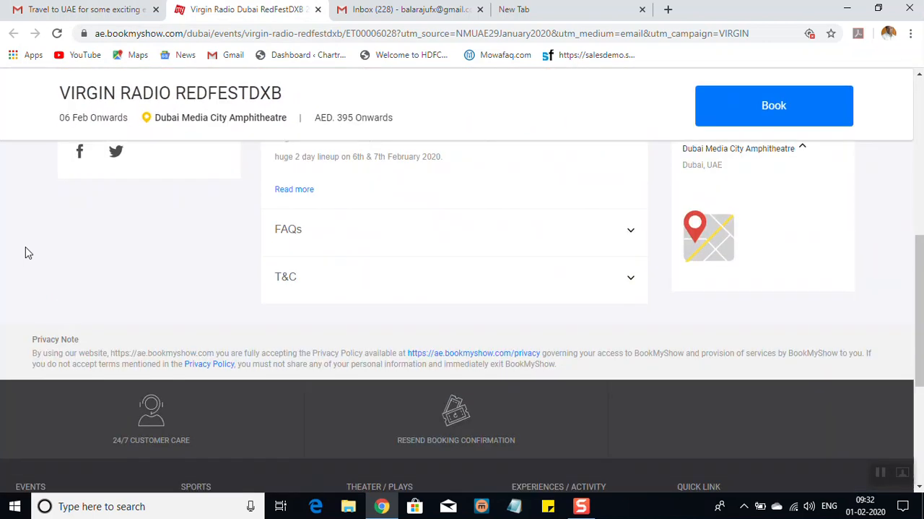
Expand the full VIRGIN RADIO REDFESTDXB event description and read the artiste lineup for both festival days.
{"action": "scroll", "coordinate": [27, 252], "scroll_direction": "up", "scroll_amount": 1}
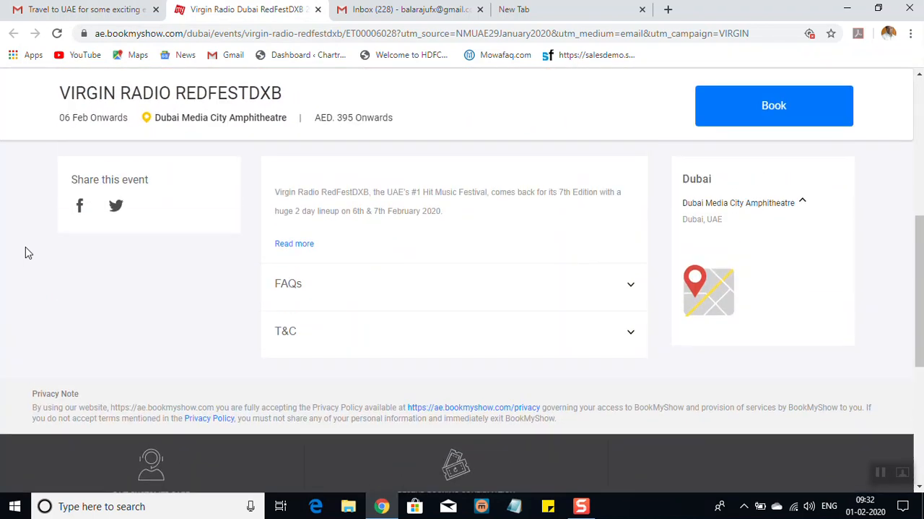
{"action": "scroll", "coordinate": [27, 252], "scroll_direction": "up", "scroll_amount": 1}
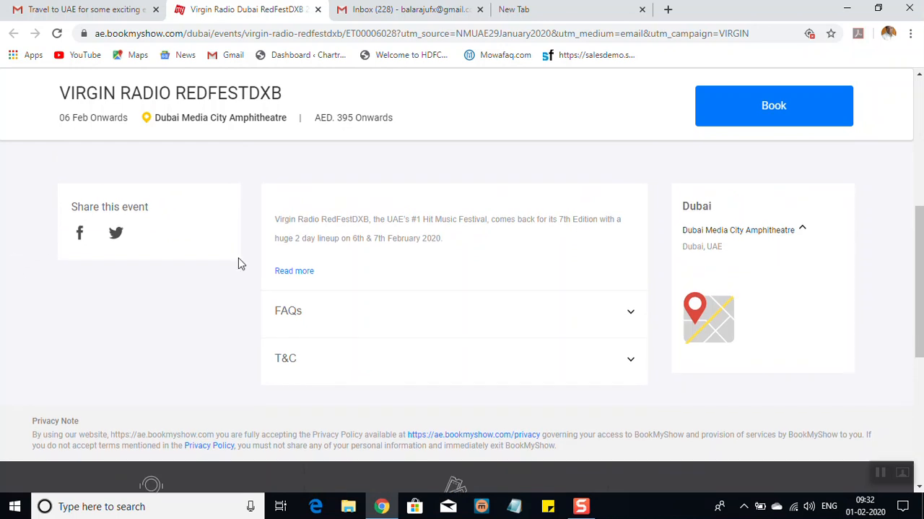
{"action": "left_click", "coordinate": [296, 272]}
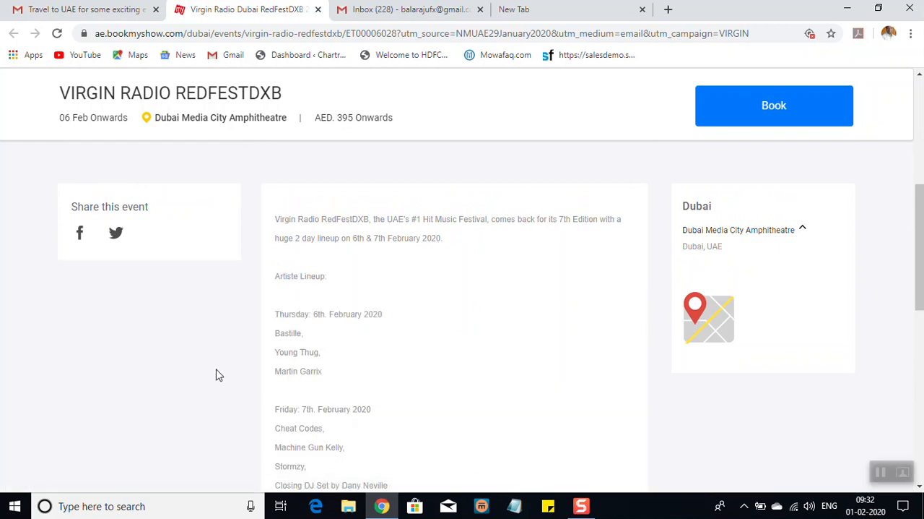
{"action": "scroll", "coordinate": [219, 374], "scroll_direction": "down", "scroll_amount": 2}
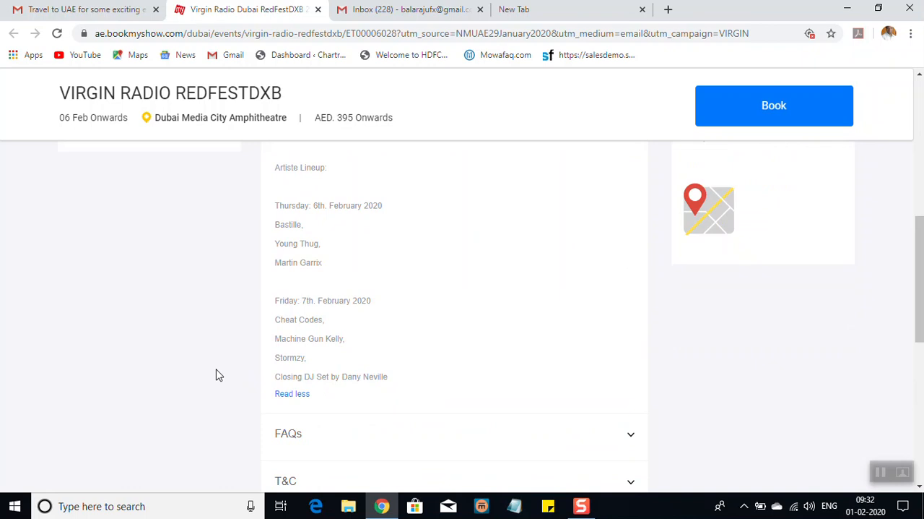
{"action": "scroll", "coordinate": [219, 375], "scroll_direction": "down", "scroll_amount": 5}
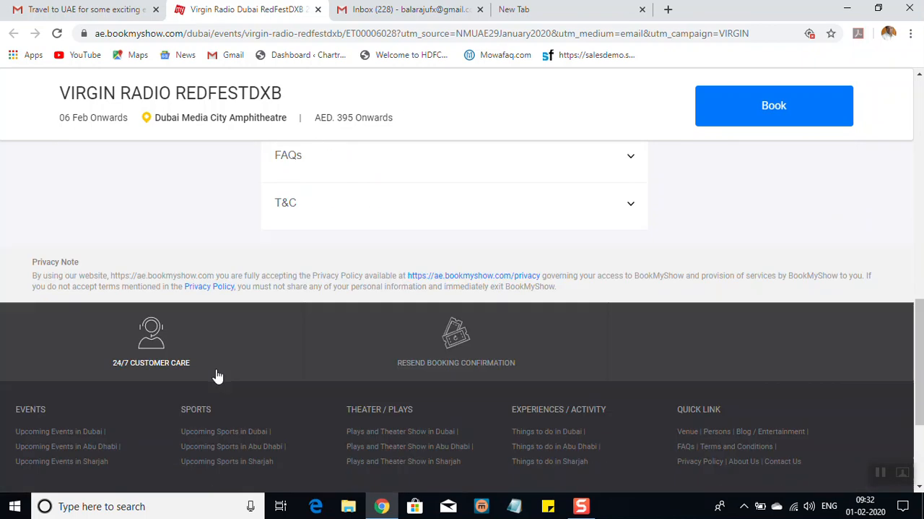
{"action": "scroll", "coordinate": [217, 376], "scroll_direction": "up", "scroll_amount": 10}
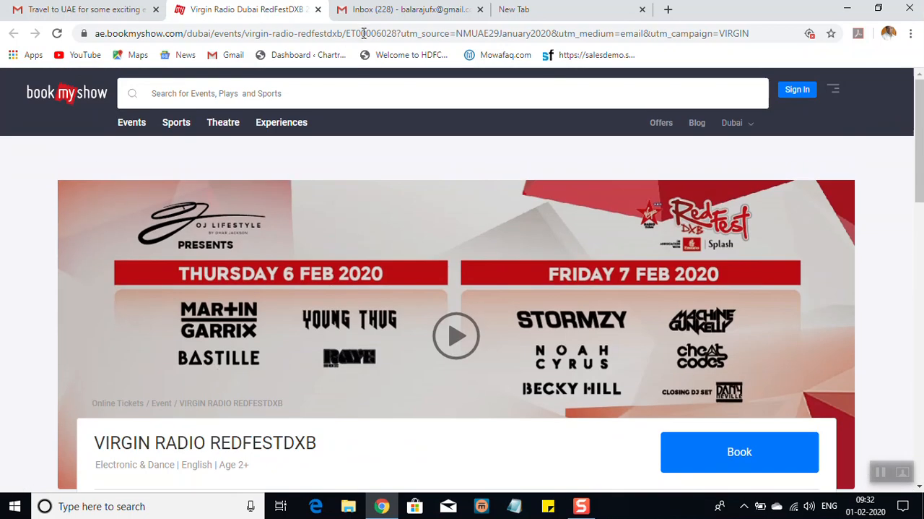
Close the VIRGIN RADIO REDFESTDXB event page and return from the BookMyShow message to the inbox list.
{"action": "left_click", "coordinate": [319, 9]}
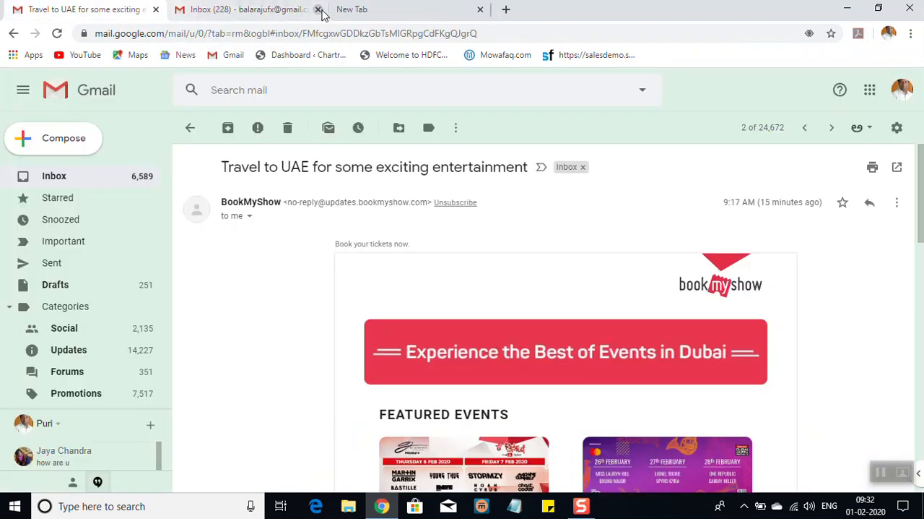
{"action": "left_click", "coordinate": [192, 130]}
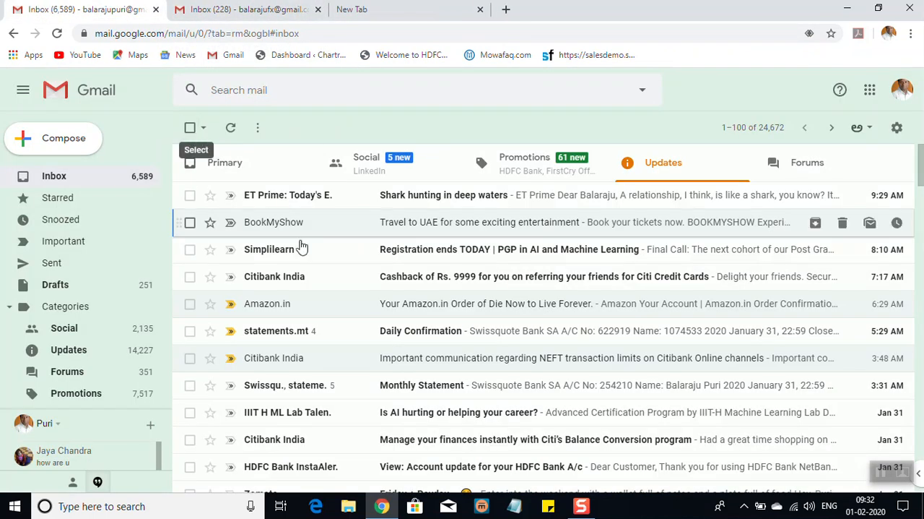
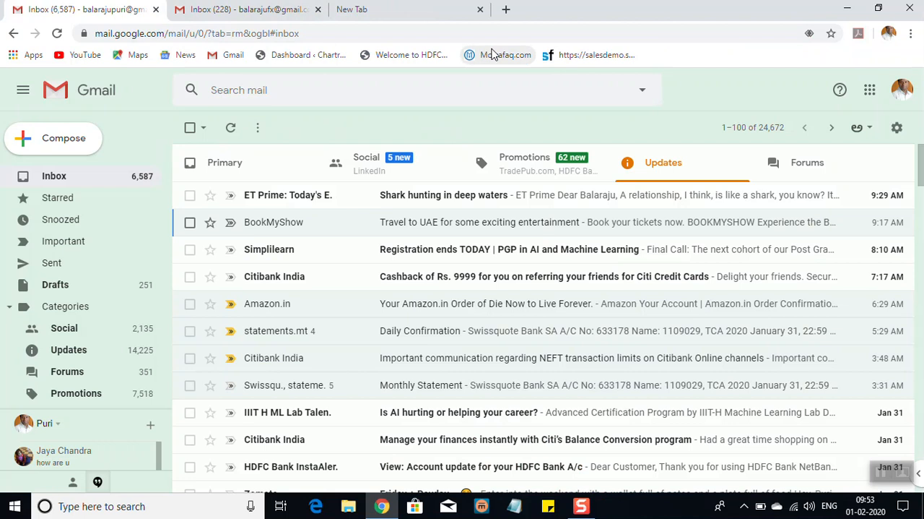
Close the browser window with all its open Gmail tabs and return to the Windows desktop.
{"action": "left_click", "coordinate": [911, 10]}
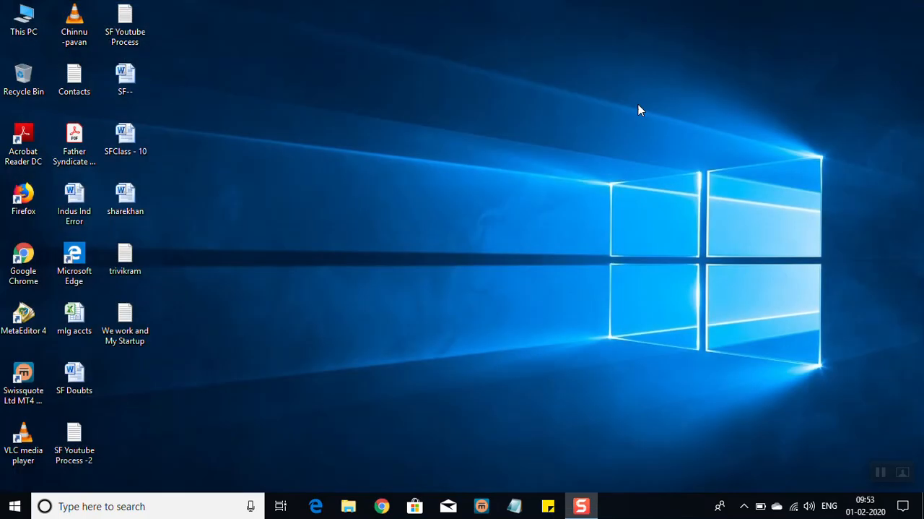